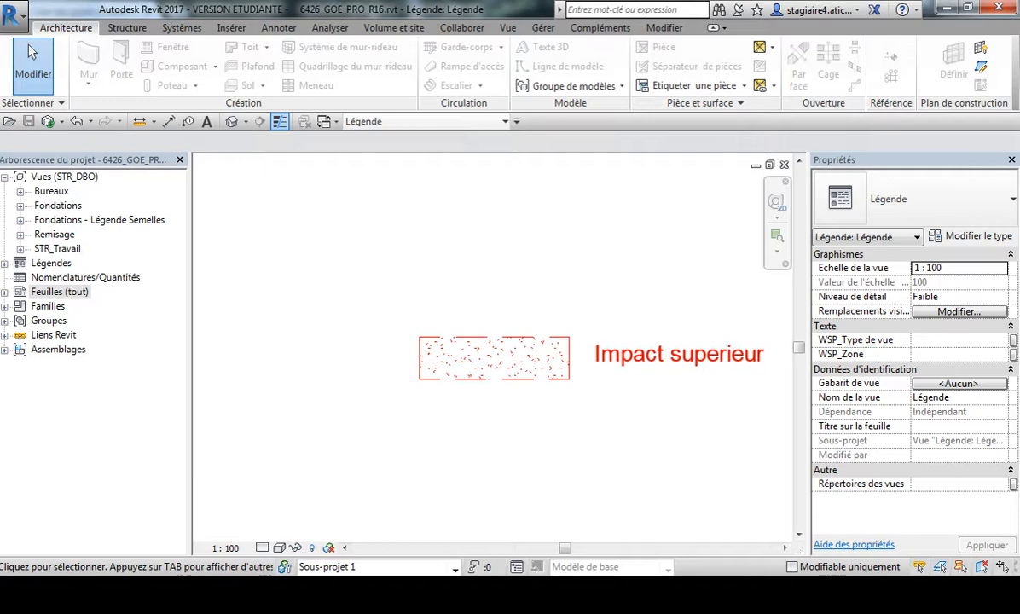
Step: Widen the project browser and open the floor plan Ph_N-1 bureaux from the Bureaux views
{"action": "left_click", "coordinate": [59, 291]}
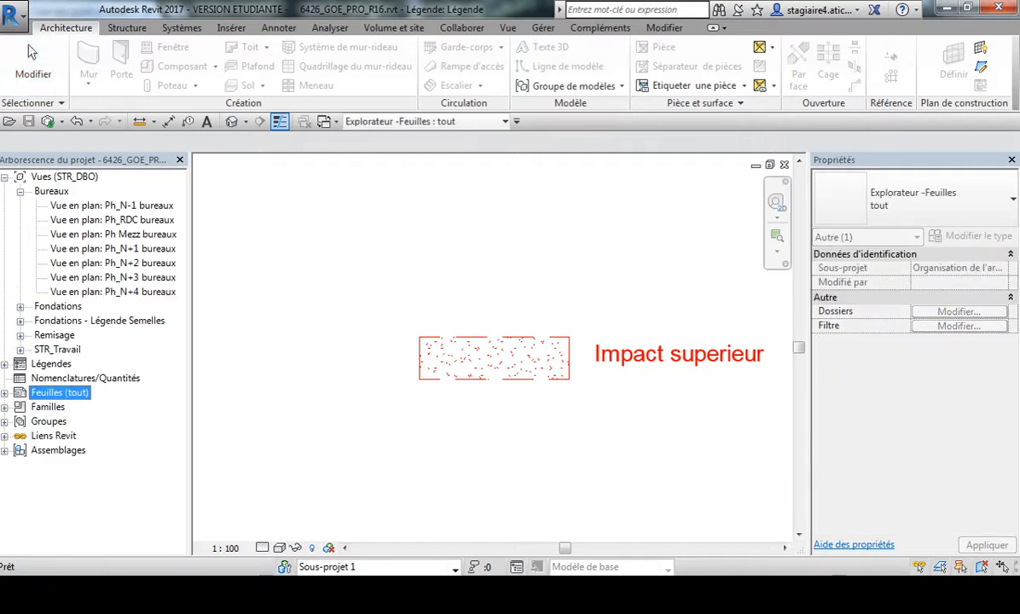
{"action": "left_click_drag", "start_coordinate": [190, 341], "coordinate": [306, 341]}
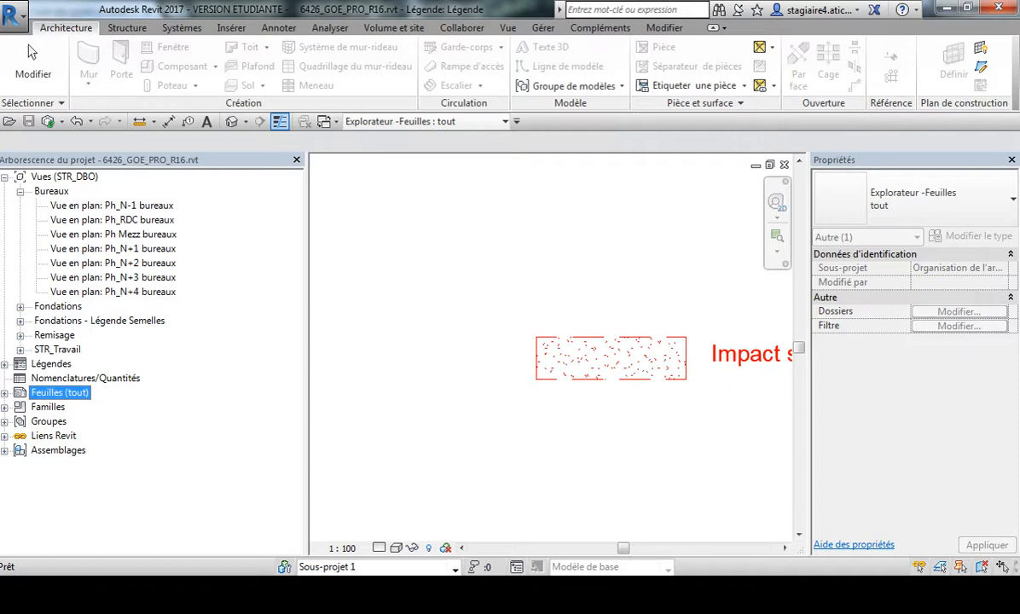
{"action": "double_click", "coordinate": [112, 206]}
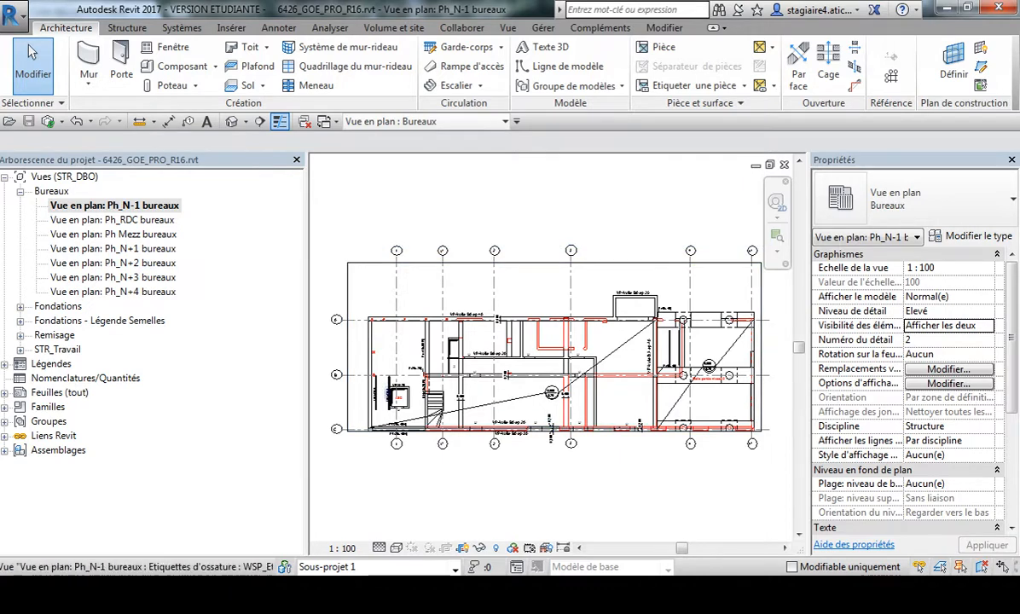
Step: Examine the ASC elevator shaft and the neighbouring P(25x25) column, BN(40x20ht) beam and staircase on the plan
{"action": "scroll", "coordinate": [413, 387], "scroll_direction": "up", "scroll_amount": 2}
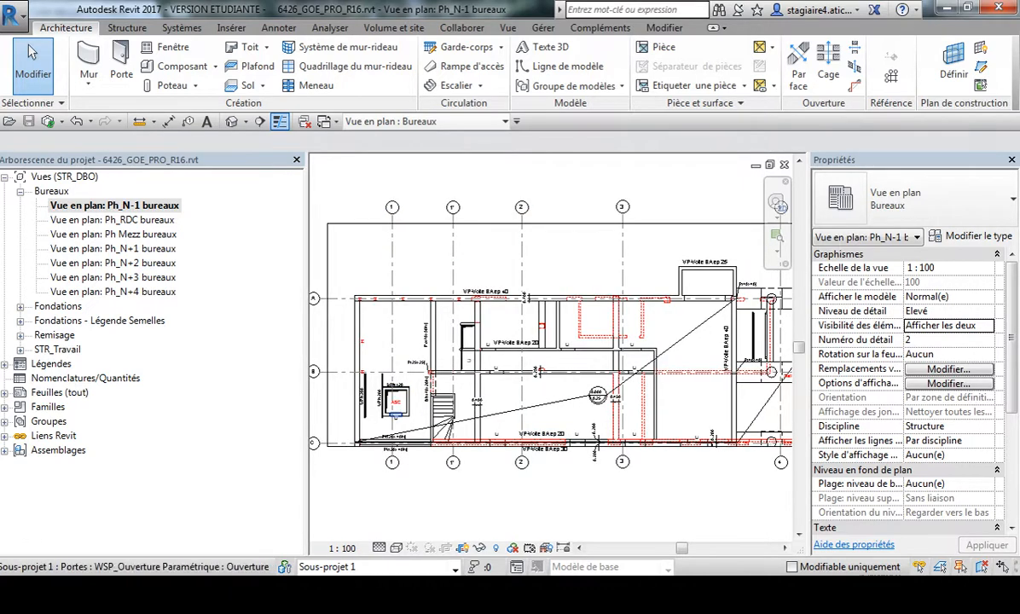
{"action": "scroll", "coordinate": [381, 417], "scroll_direction": "up", "scroll_amount": 3}
{"action": "scroll", "coordinate": [402, 404], "scroll_direction": "up", "scroll_amount": 3}
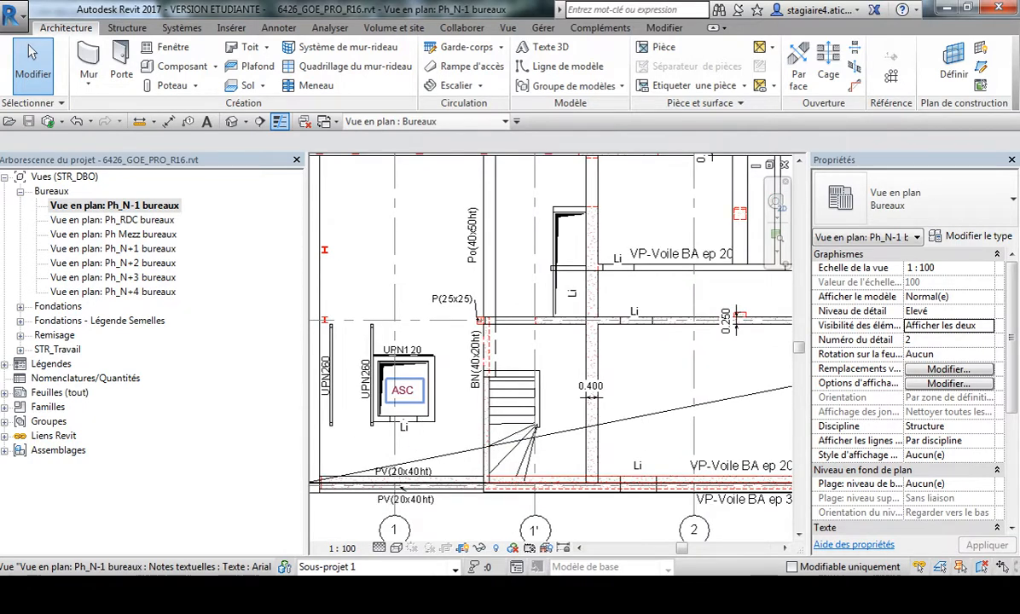
{"action": "scroll", "coordinate": [401, 420], "scroll_direction": "down", "scroll_amount": 1}
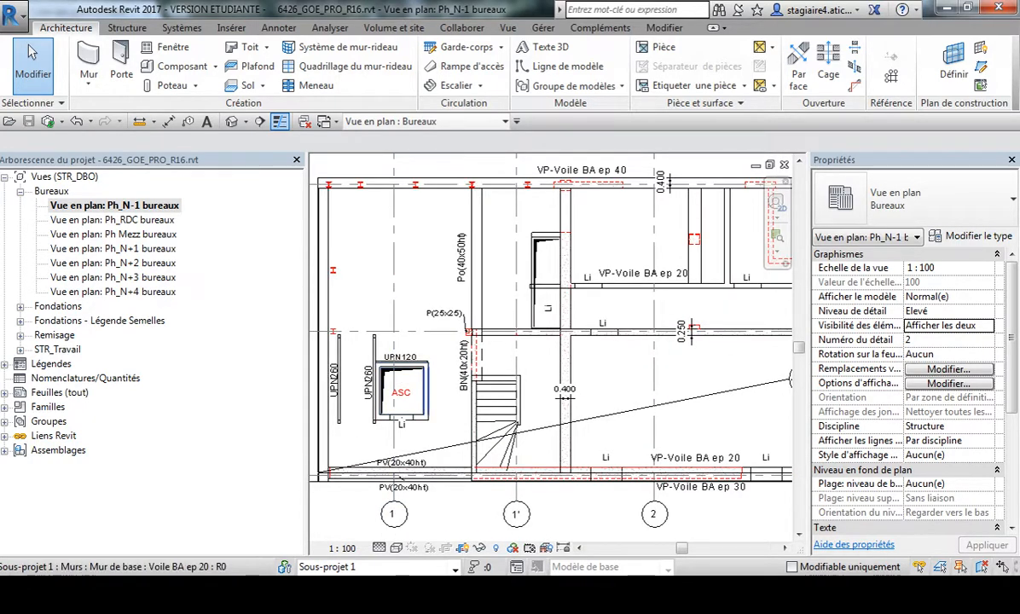
{"action": "scroll", "coordinate": [415, 384], "scroll_direction": "up", "scroll_amount": 6}
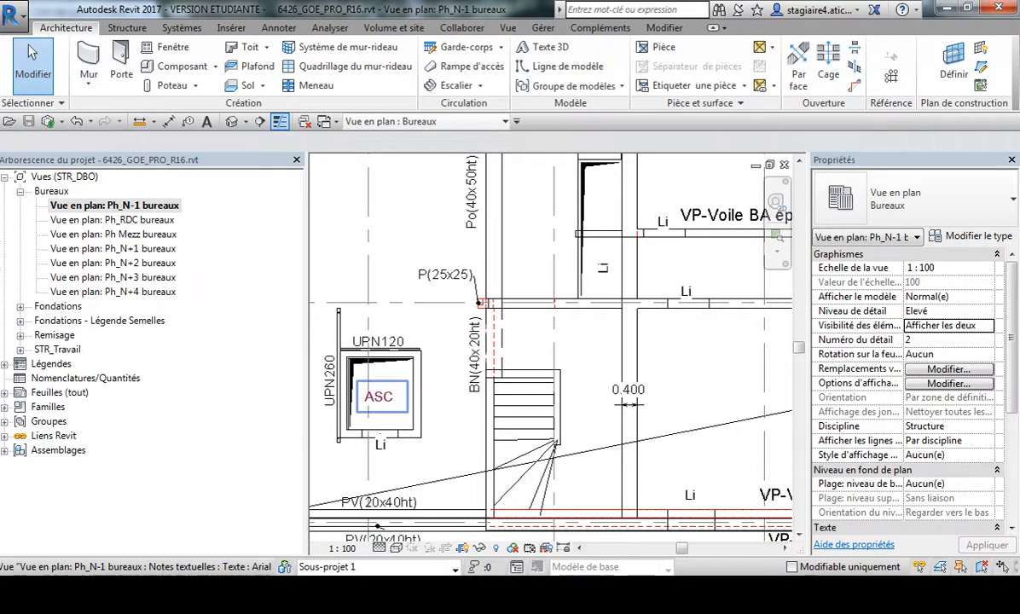
{"action": "middle_click_drag", "start_coordinate": [415, 384], "coordinate": [481, 442]}
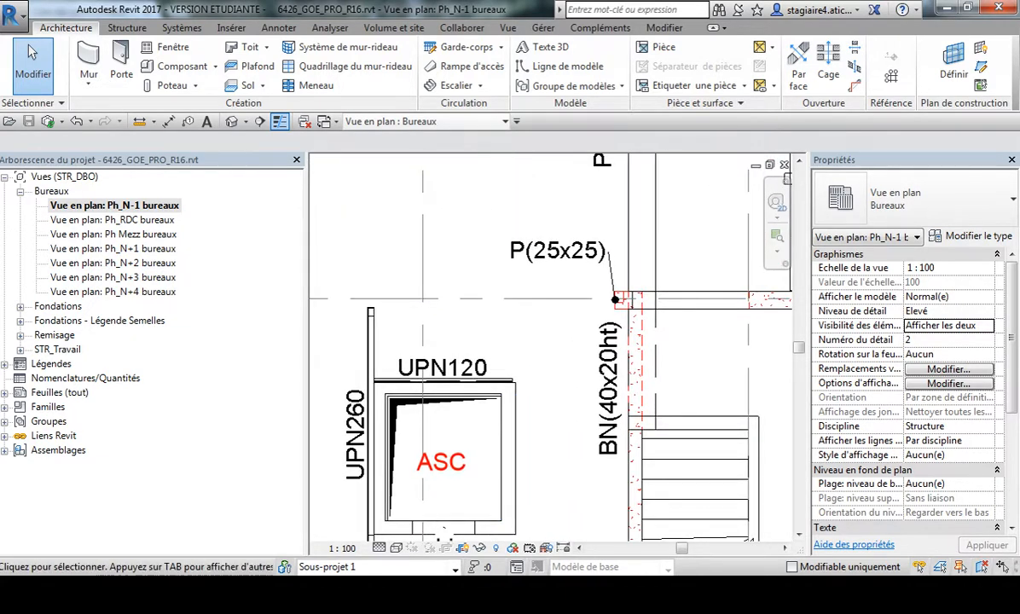
{"action": "scroll", "coordinate": [631, 303], "scroll_direction": "up", "scroll_amount": 5}
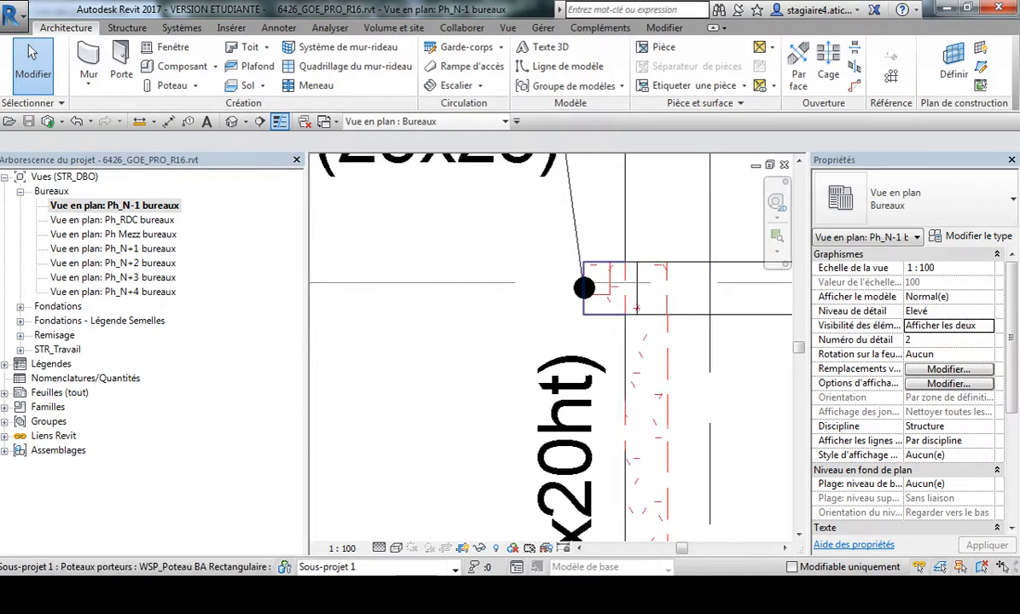
{"action": "scroll", "coordinate": [584, 288], "scroll_direction": "down", "scroll_amount": 5}
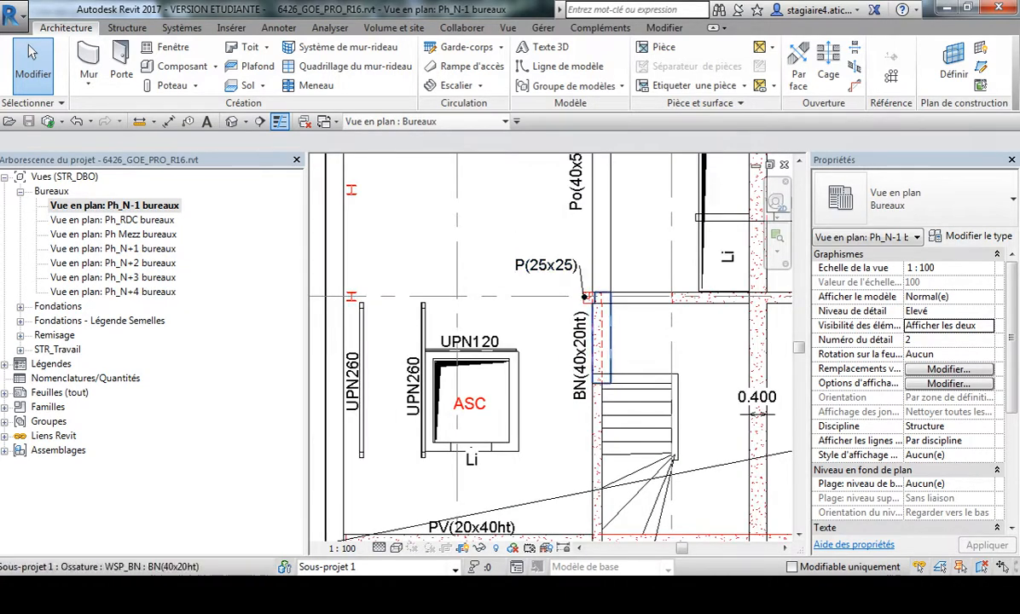
{"action": "middle_click_drag", "start_coordinate": [785, 486], "coordinate": [557, 410]}
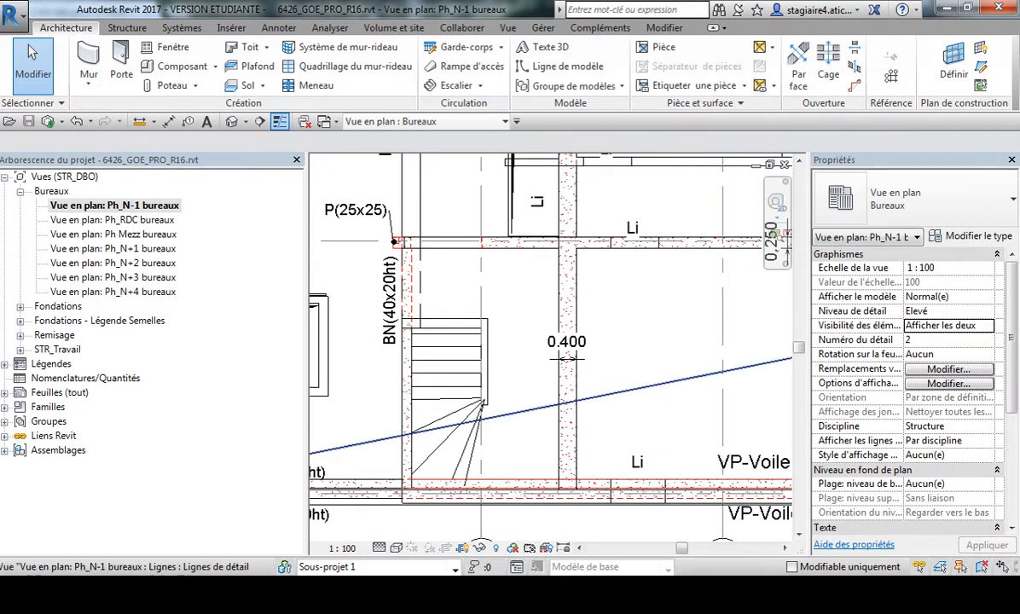
{"action": "scroll", "coordinate": [557, 410], "scroll_direction": "down", "scroll_amount": 2}
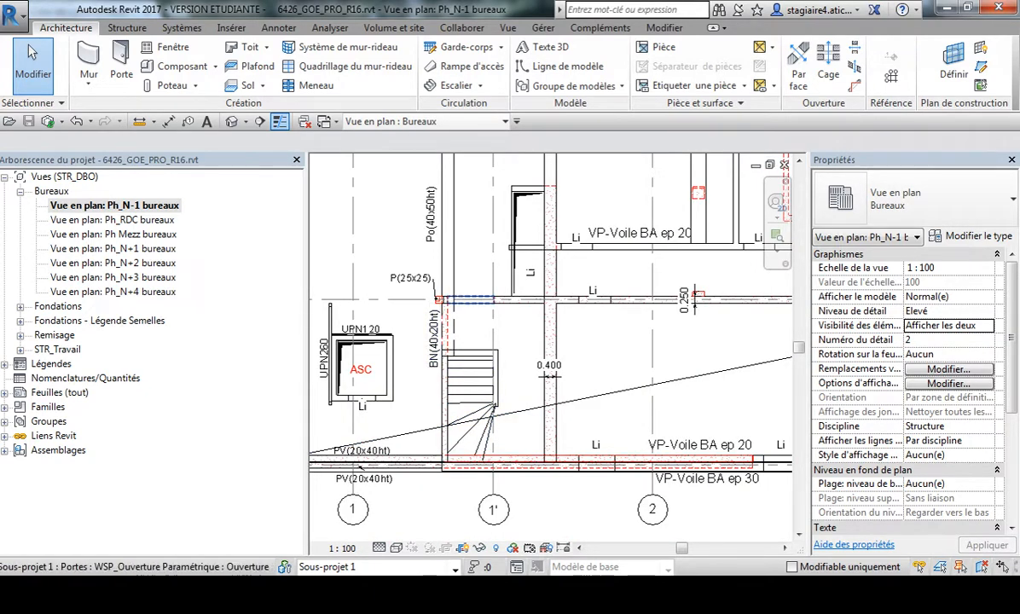
{"action": "scroll", "coordinate": [444, 298], "scroll_direction": "up", "scroll_amount": 2}
{"action": "scroll", "coordinate": [445, 299], "scroll_direction": "up", "scroll_amount": 4}
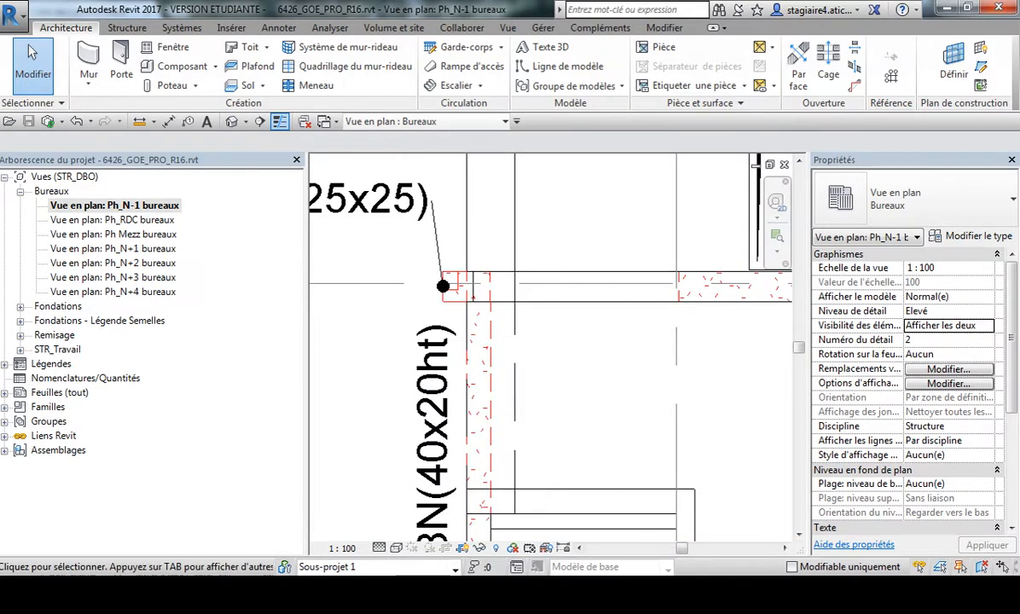
{"action": "scroll", "coordinate": [448, 299], "scroll_direction": "down", "scroll_amount": 3}
{"action": "scroll", "coordinate": [450, 300], "scroll_direction": "down", "scroll_amount": 2}
{"action": "middle_click_drag", "start_coordinate": [449, 300], "coordinate": [621, 303]}
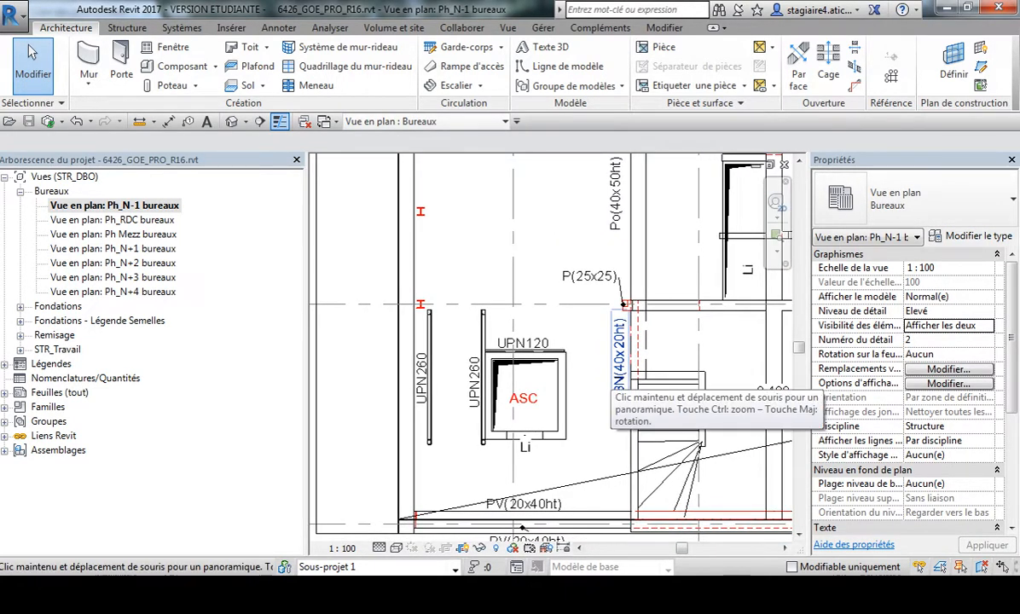
{"action": "scroll", "coordinate": [441, 384], "scroll_direction": "up", "scroll_amount": 2}
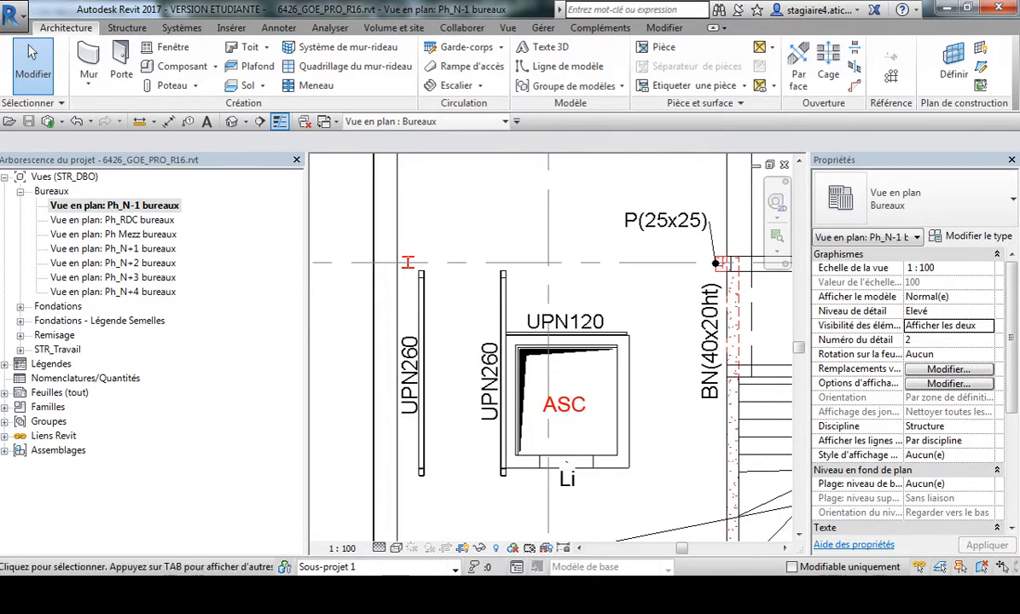
{"action": "middle_click_drag", "start_coordinate": [648, 392], "coordinate": [570, 344]}
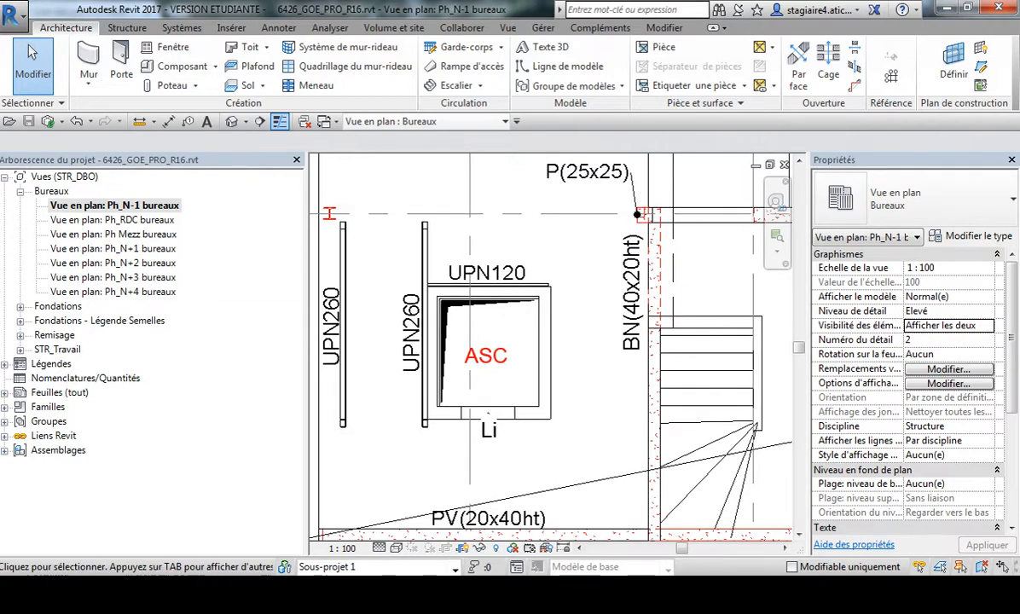
{"action": "scroll", "coordinate": [496, 533], "scroll_direction": "down", "scroll_amount": 5}
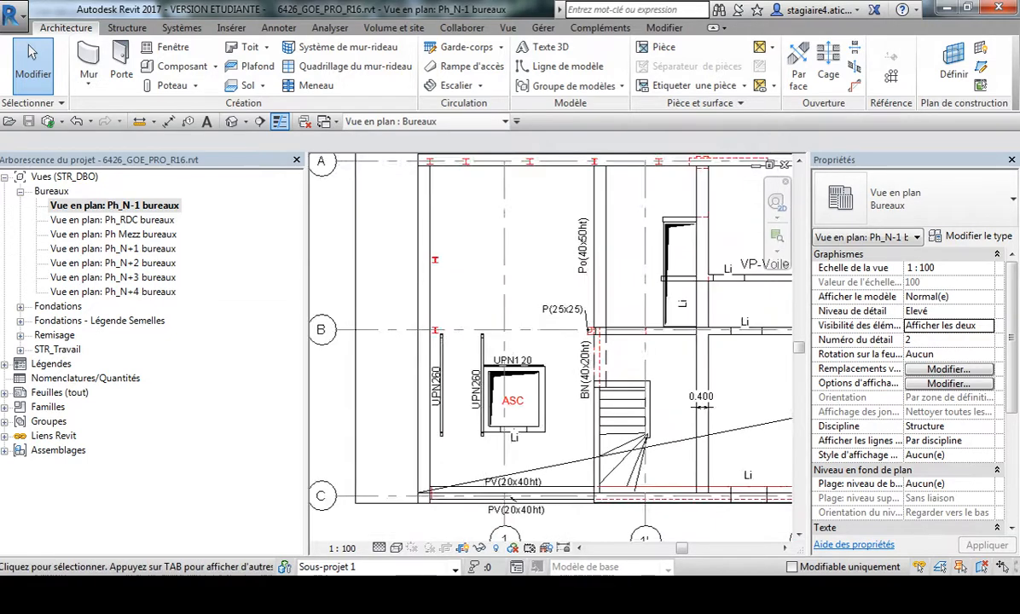
{"action": "scroll", "coordinate": [495, 533], "scroll_direction": "up", "scroll_amount": 3}
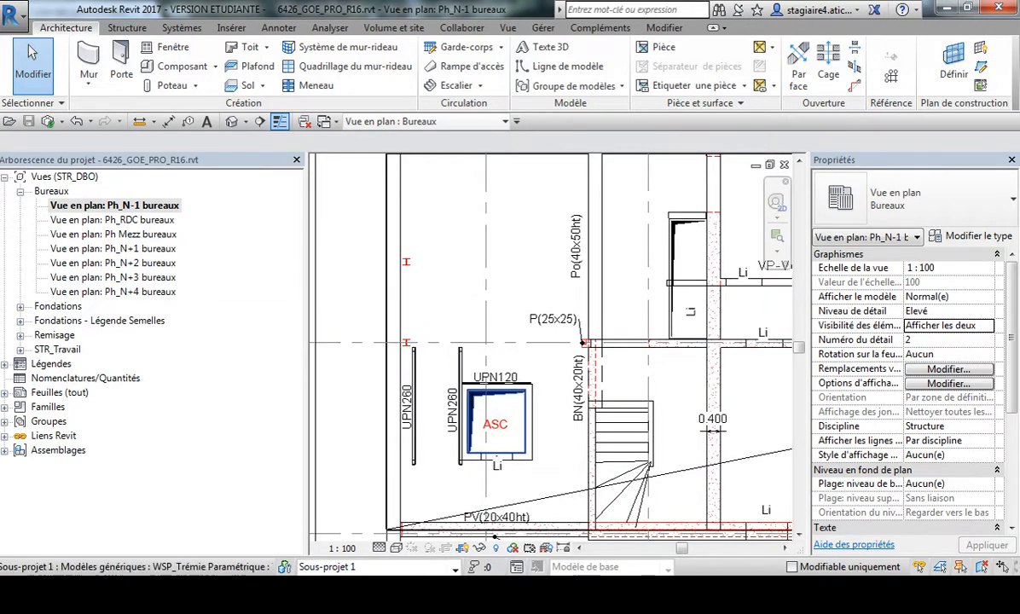
Step: Start a new section of type STR_Coupe in the area around the ASC elevator shaft
{"action": "left_click", "coordinate": [259, 121]}
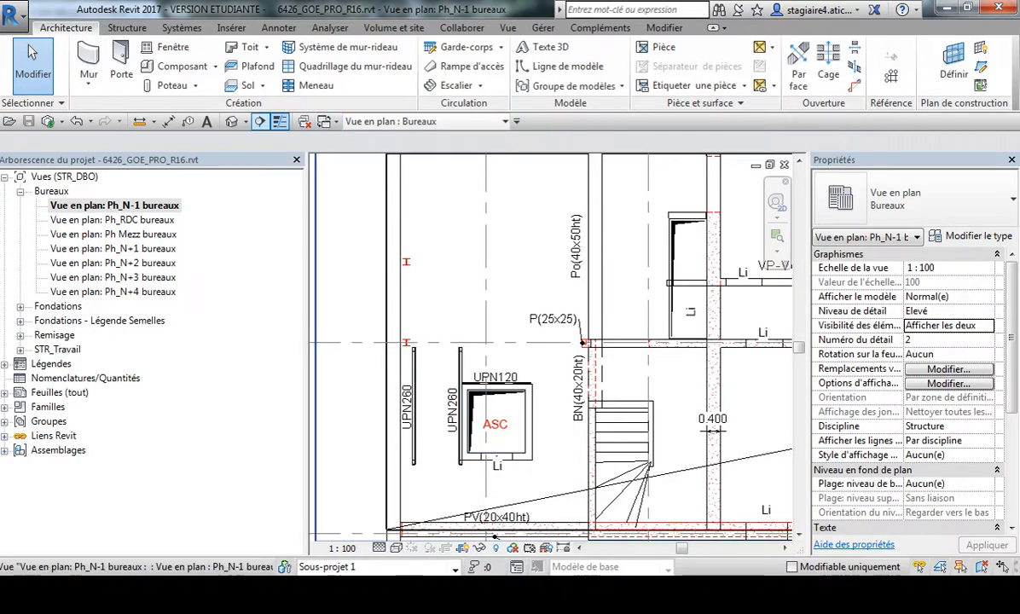
{"action": "scroll", "coordinate": [485, 342], "scroll_direction": "down", "scroll_amount": 2}
{"action": "scroll", "coordinate": [484, 375], "scroll_direction": "up", "scroll_amount": 4}
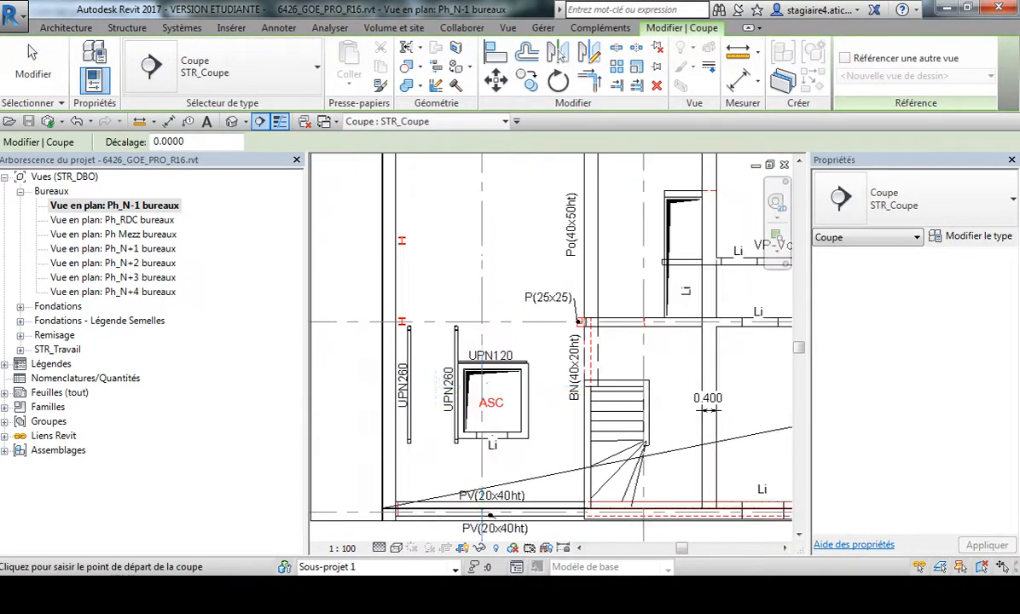
{"action": "middle_click_drag", "start_coordinate": [482, 388], "coordinate": [661, 393]}
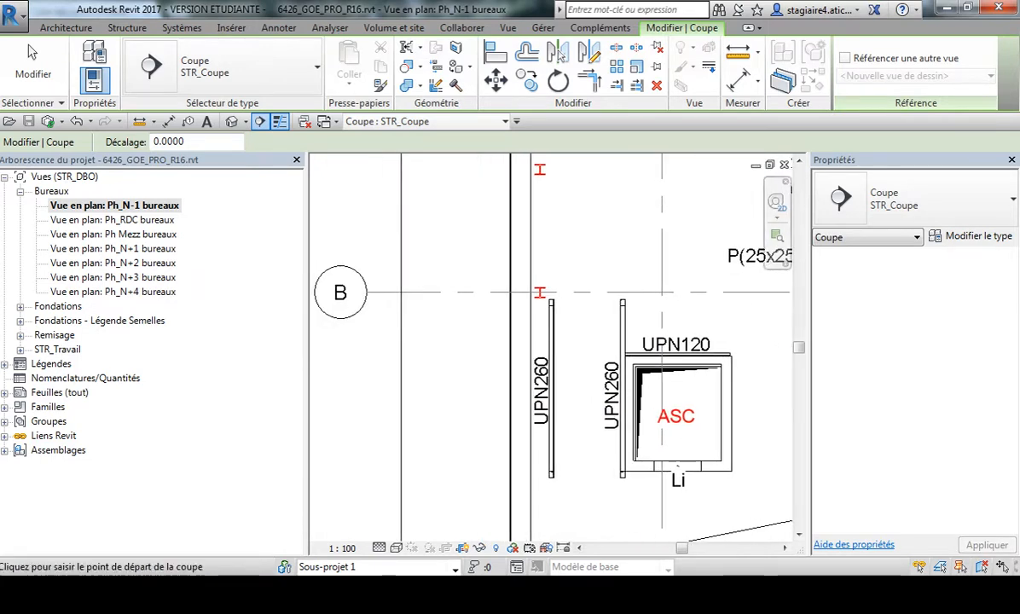
{"action": "left_click", "coordinate": [431, 378]}
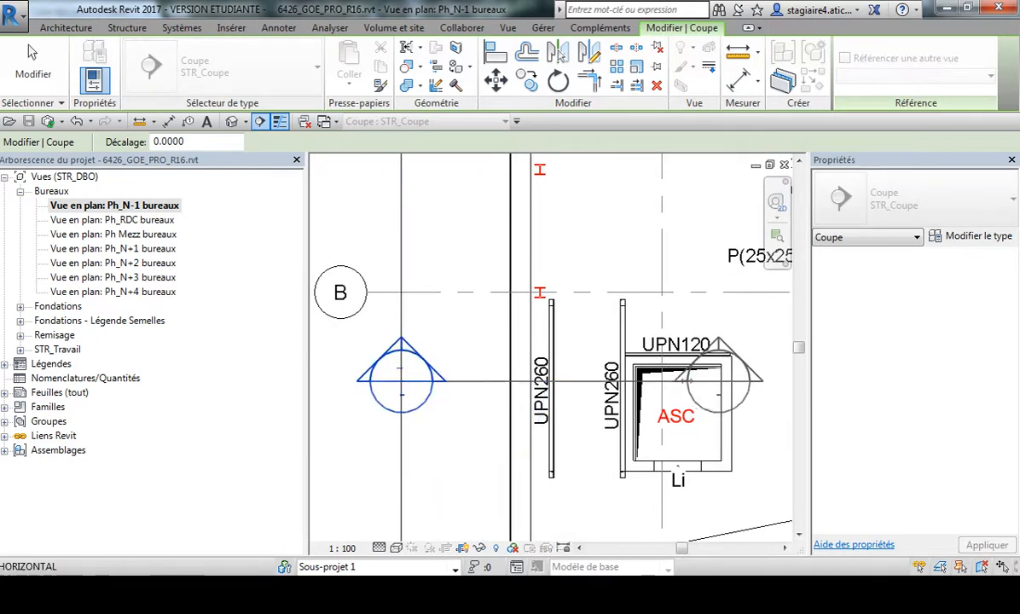
{"action": "middle_click_drag", "start_coordinate": [725, 378], "coordinate": [611, 360]}
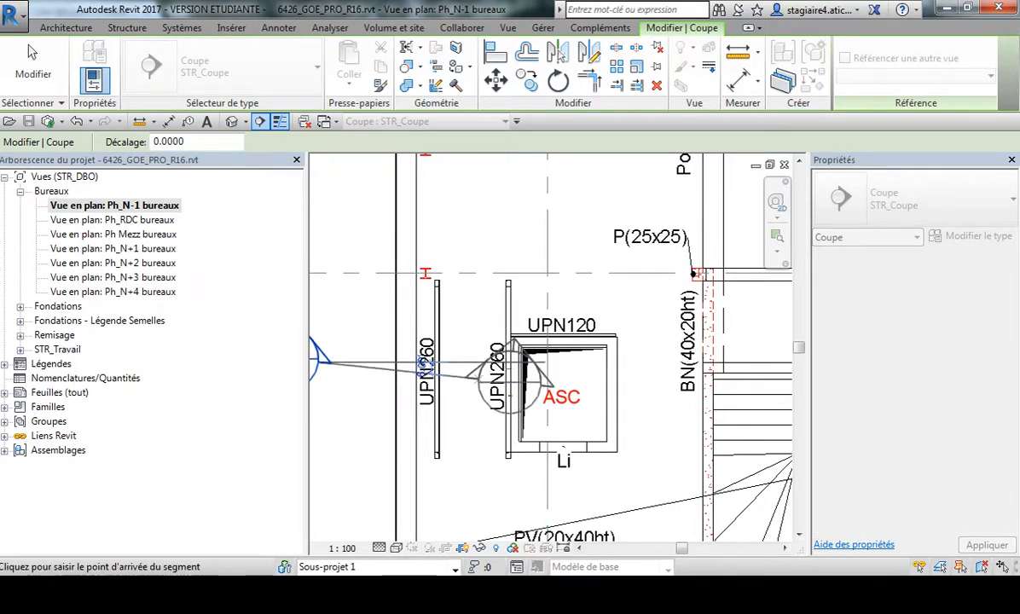
{"action": "key", "text": "Escape"}
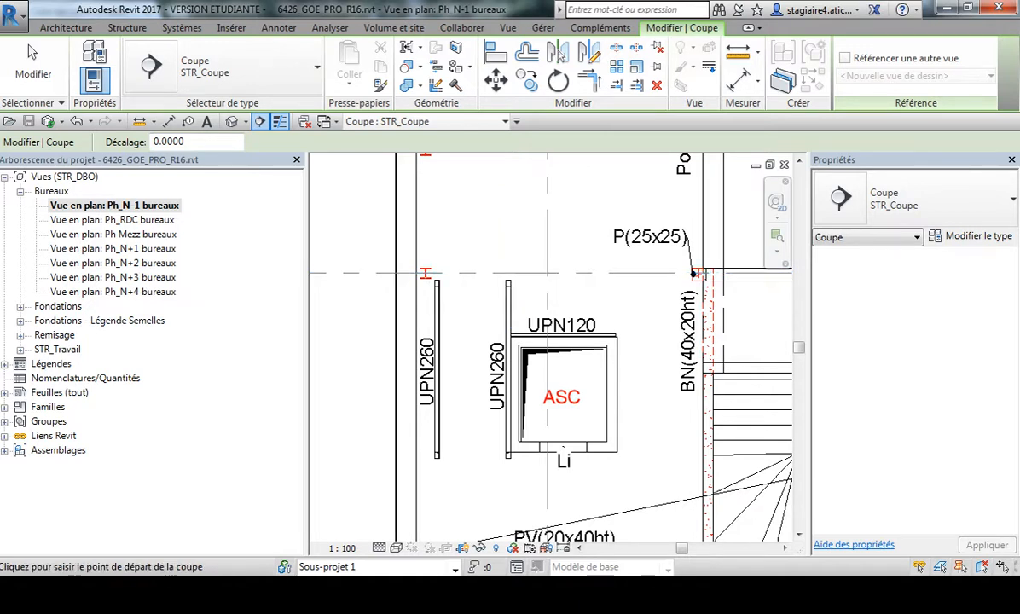
Step: Draw a vertical section line through the ASC elevator shaft, from above grid B to below the shaft
{"action": "left_click", "coordinate": [526, 196]}
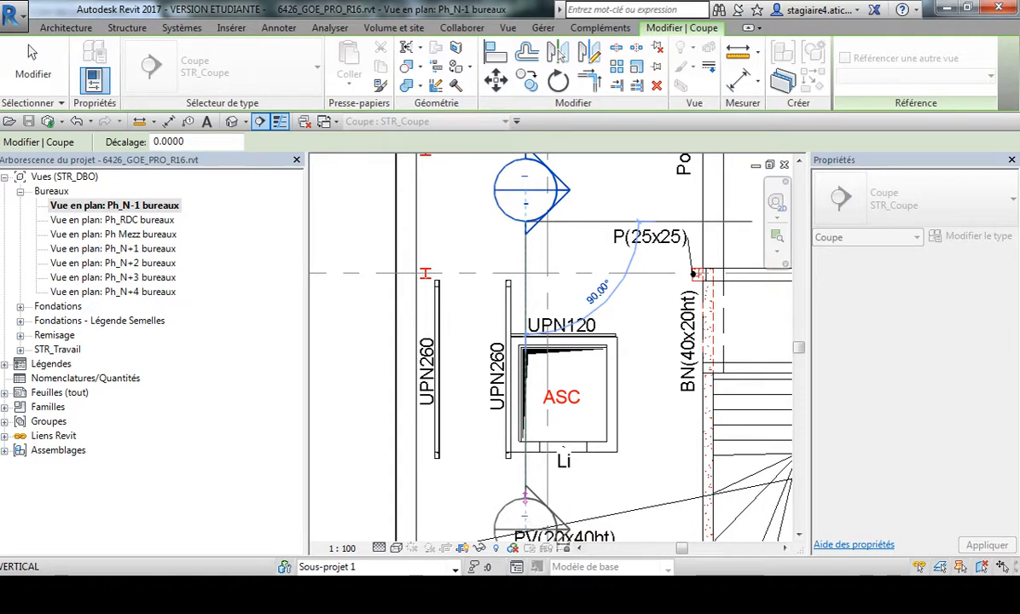
{"action": "left_click", "coordinate": [525, 496]}
{"action": "scroll", "coordinate": [537, 482], "scroll_direction": "down", "scroll_amount": 2}
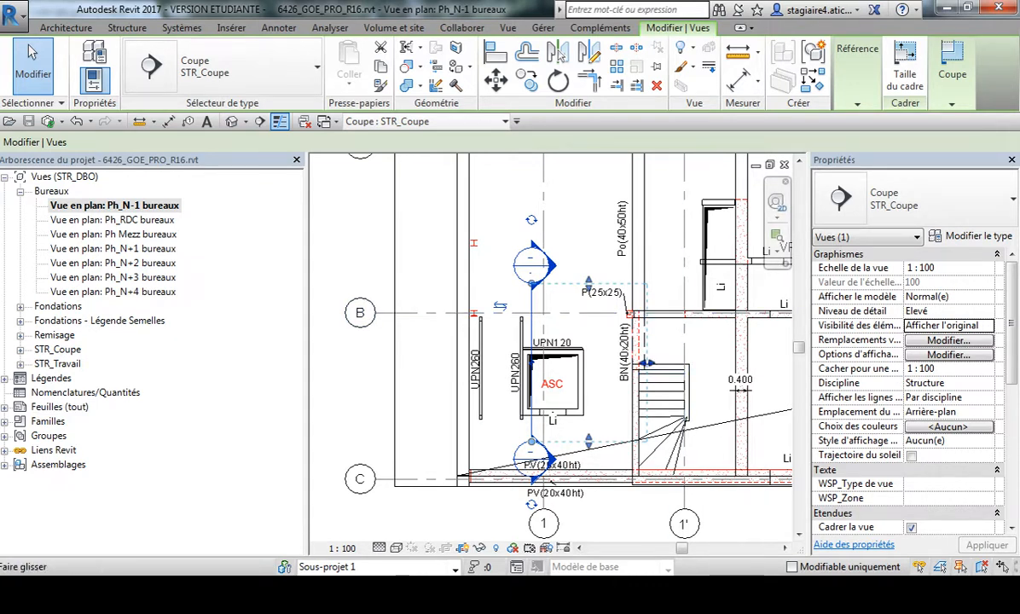
Step: Shorten the section's view depth to the BN(40x20ht) beam, and flip its viewing direction to the opposite side and back
{"action": "mouse_move", "coordinate": [648, 363]}
{"action": "left_mouse_down"}
{"action": "mouse_move", "coordinate": [616, 364]}
{"action": "mouse_move", "coordinate": [629, 364]}
{"action": "left_mouse_up"}
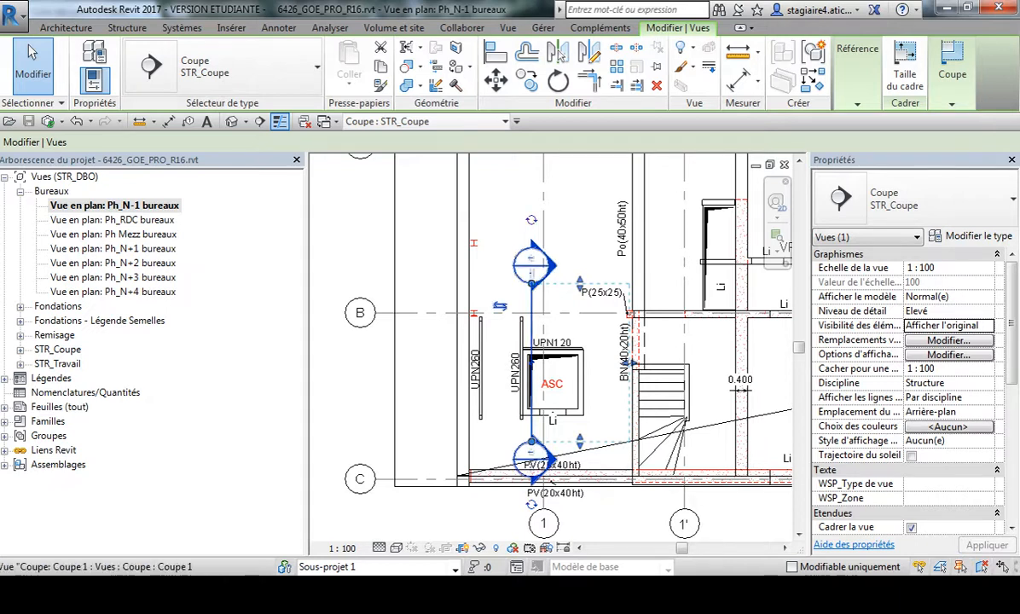
{"action": "left_click", "coordinate": [500, 305]}
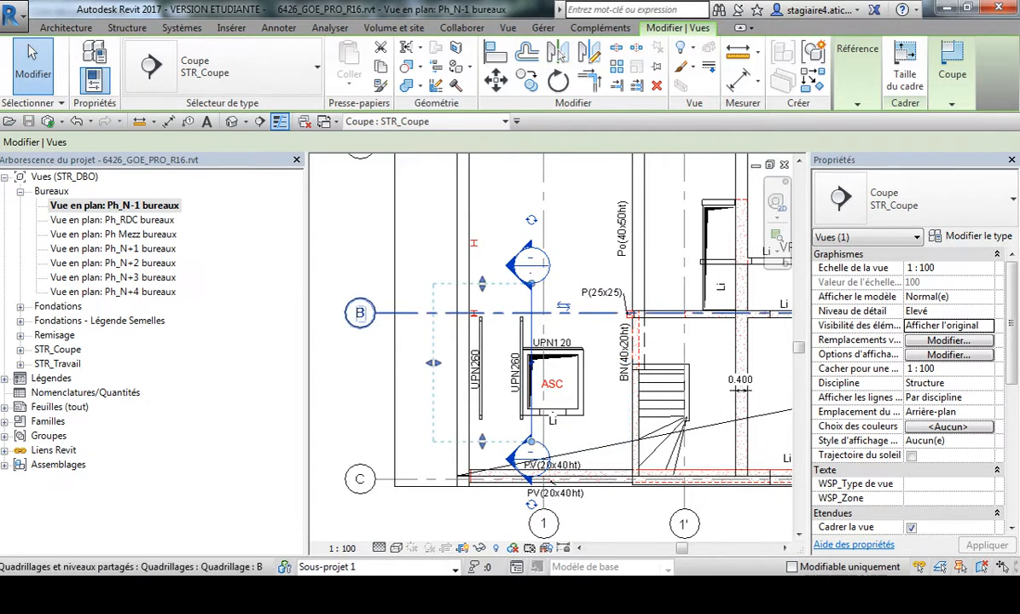
{"action": "left_click", "coordinate": [563, 306]}
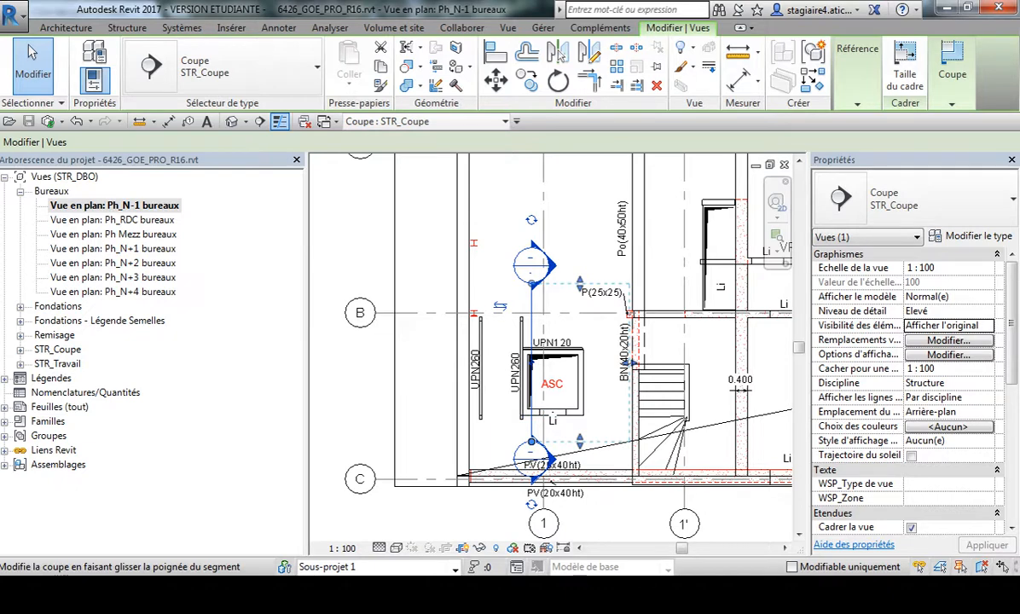
Step: Extend the section line at both ends, beyond grid C below the shaft and farther above grid B
{"action": "left_click_drag", "start_coordinate": [550, 480], "coordinate": [543, 526]}
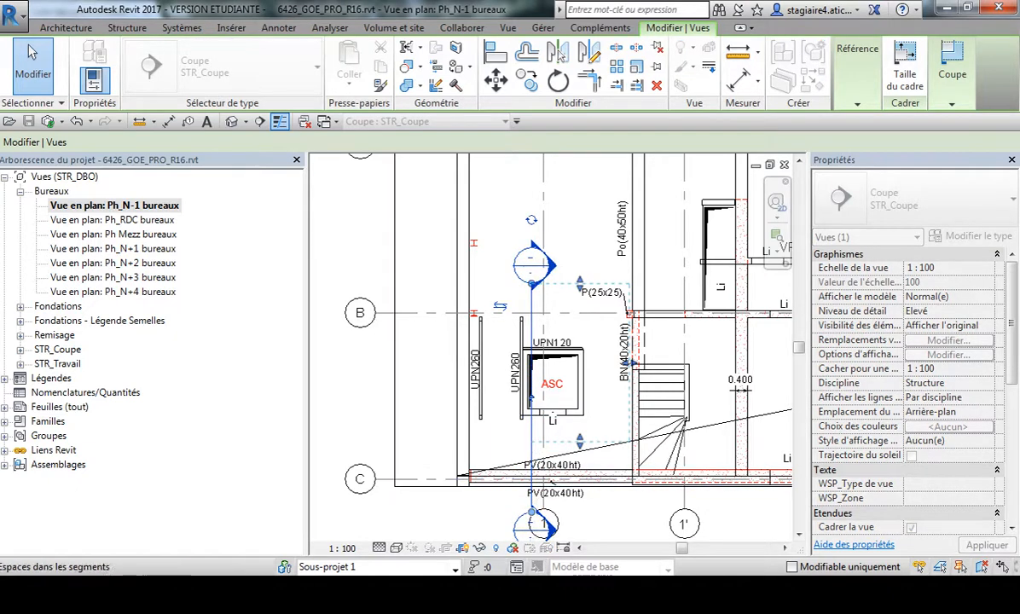
{"action": "left_click_drag", "start_coordinate": [531, 283], "coordinate": [531, 260]}
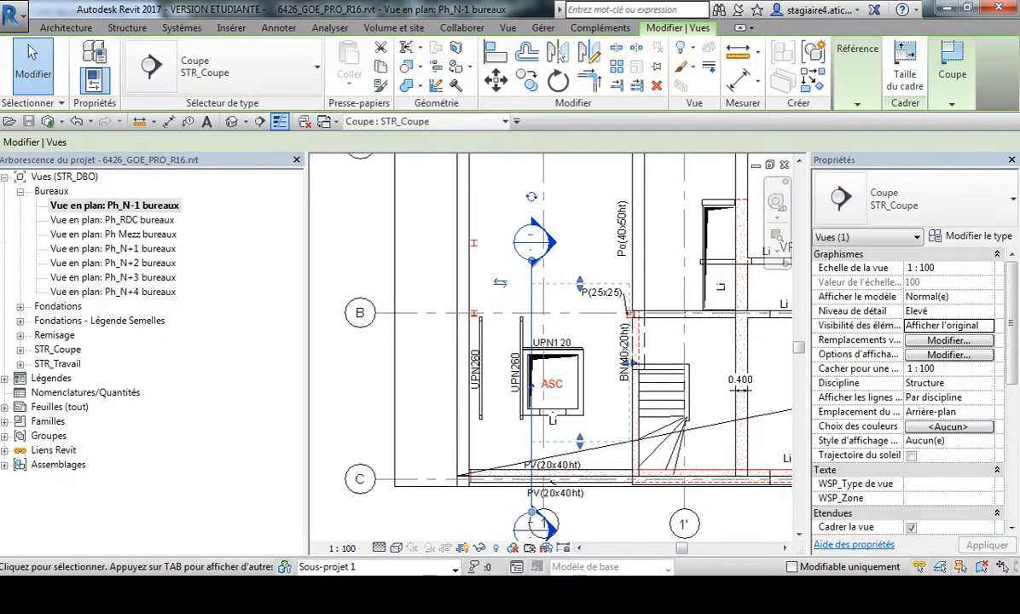
Step: Raise the section's upper view boundary to the line's upper end and reduce its view depth to just past the ASC shaft
{"action": "left_click_drag", "start_coordinate": [580, 283], "coordinate": [580, 262]}
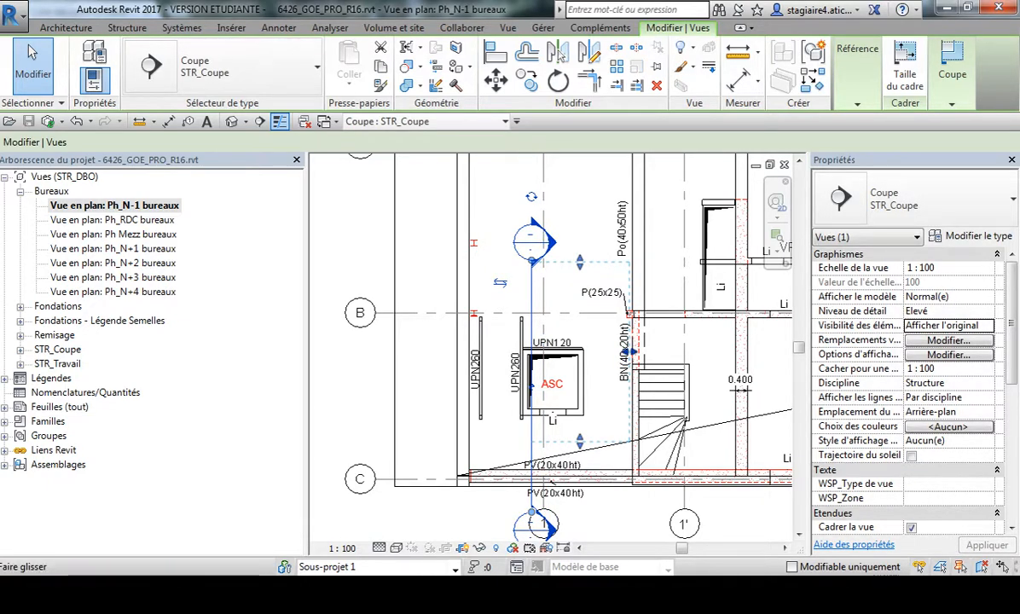
{"action": "left_click_drag", "start_coordinate": [629, 351], "coordinate": [614, 351]}
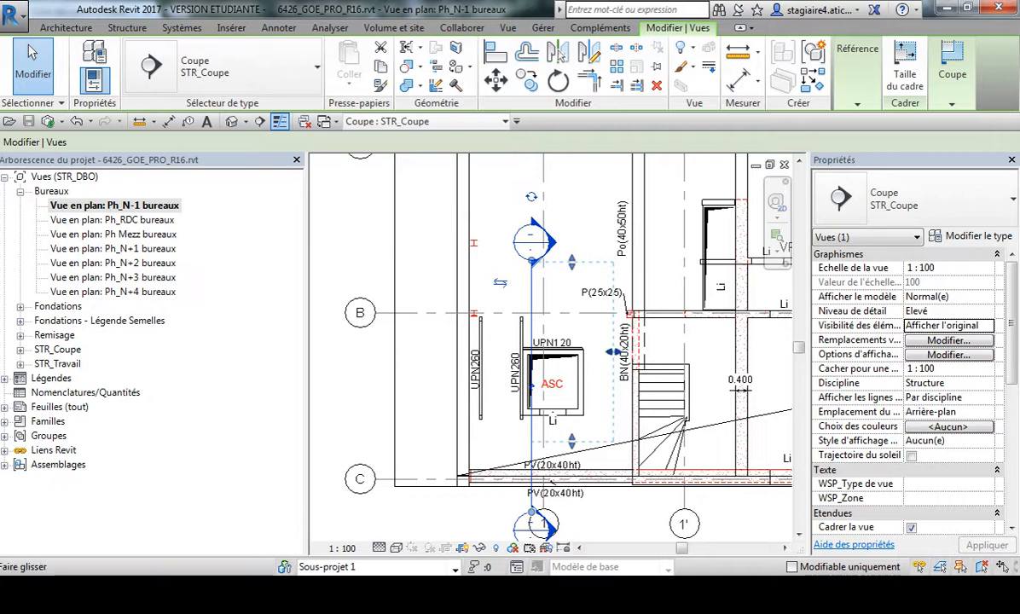
{"action": "left_click_drag", "start_coordinate": [614, 350], "coordinate": [591, 350]}
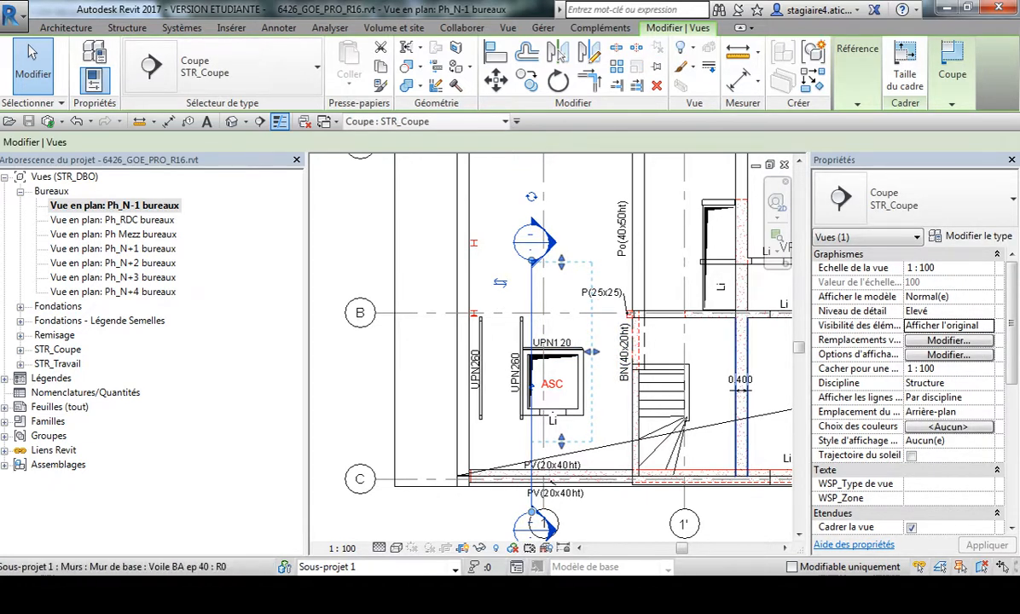
Step: Collapse the Graphismes, Texte and Etendues property groups of the section
{"action": "left_click", "coordinate": [997, 254]}
{"action": "left_click", "coordinate": [997, 268]}
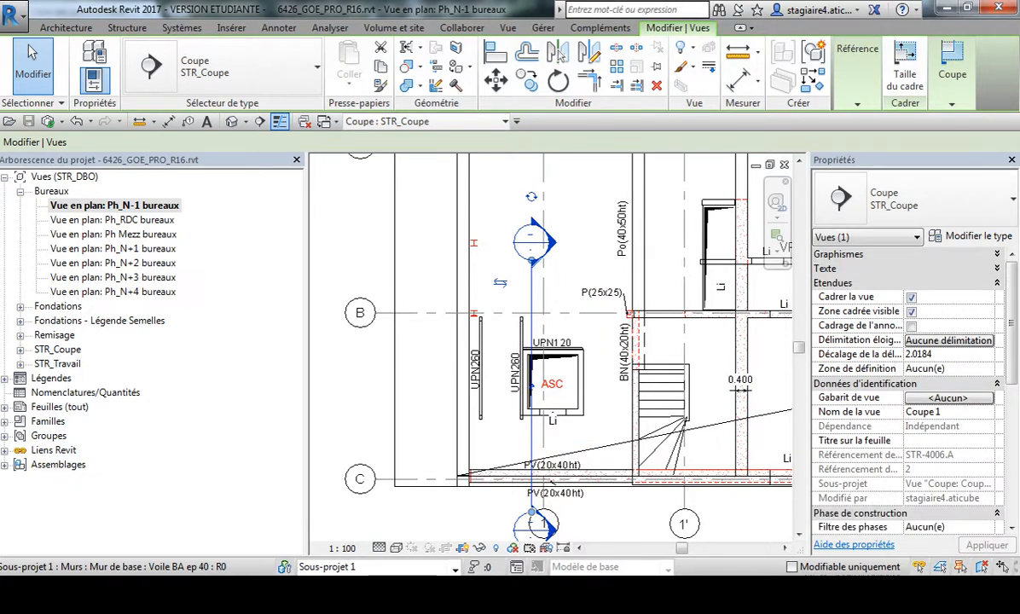
{"action": "left_click", "coordinate": [997, 282]}
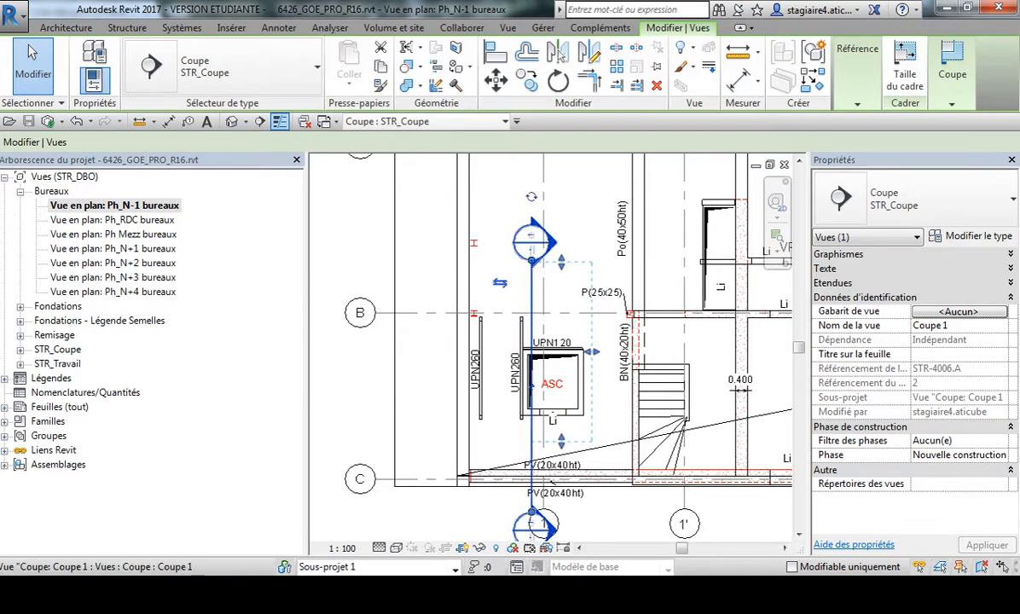
Step: Move the section line just outside the UPN260 beside the ASC shaft and reduce its view depth to just past that UPN260
{"action": "left_click_drag", "start_coordinate": [531, 302], "coordinate": [513, 305]}
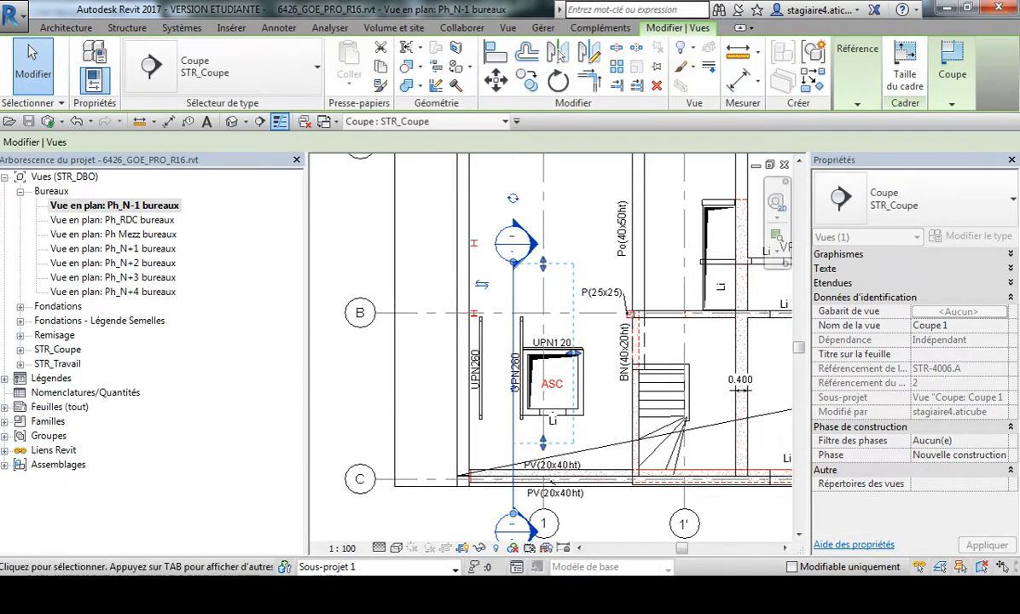
{"action": "scroll", "coordinate": [570, 357], "scroll_direction": "up", "scroll_amount": 2}
{"action": "left_click_drag", "start_coordinate": [576, 350], "coordinate": [493, 351]}
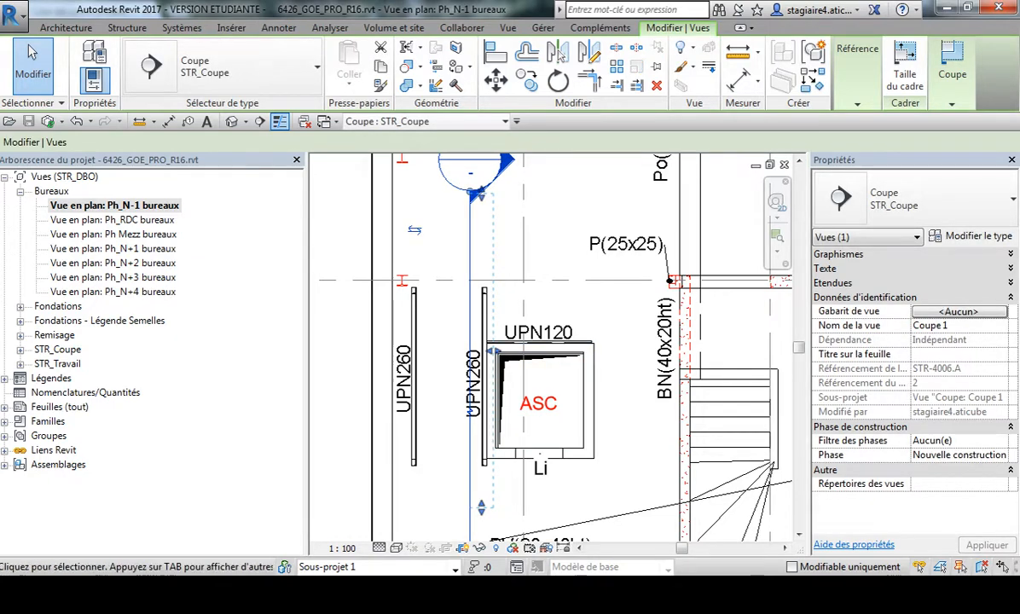
{"action": "left_click", "coordinate": [544, 227]}
{"action": "scroll", "coordinate": [544, 227], "scroll_direction": "down", "scroll_amount": 1}
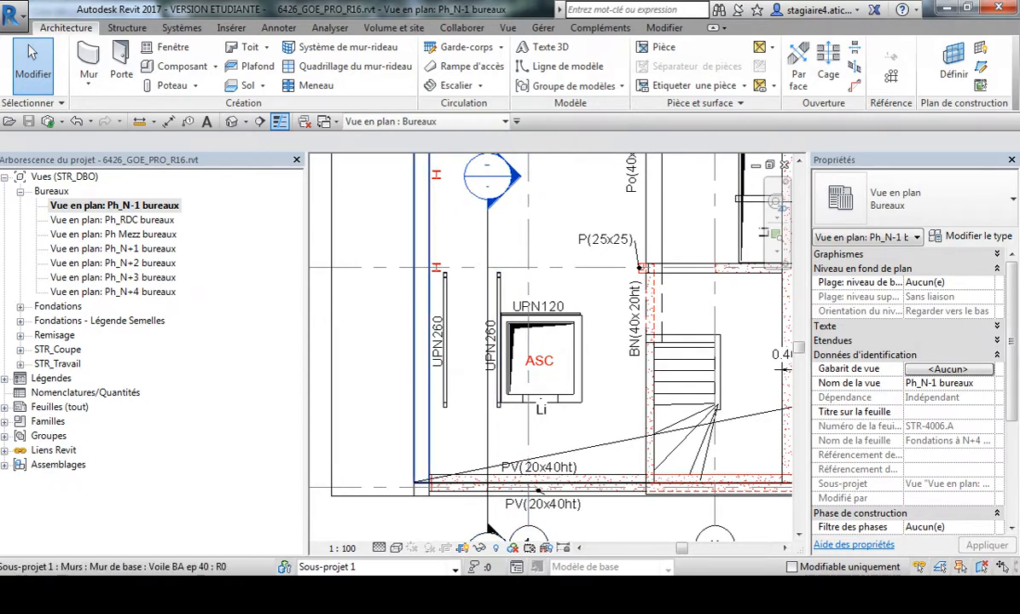
Step: Collapse the Bureaux view group, expand STR_Coupe, and open the Coupe 1 section view from its marker on the plan
{"action": "left_click", "coordinate": [21, 192]}
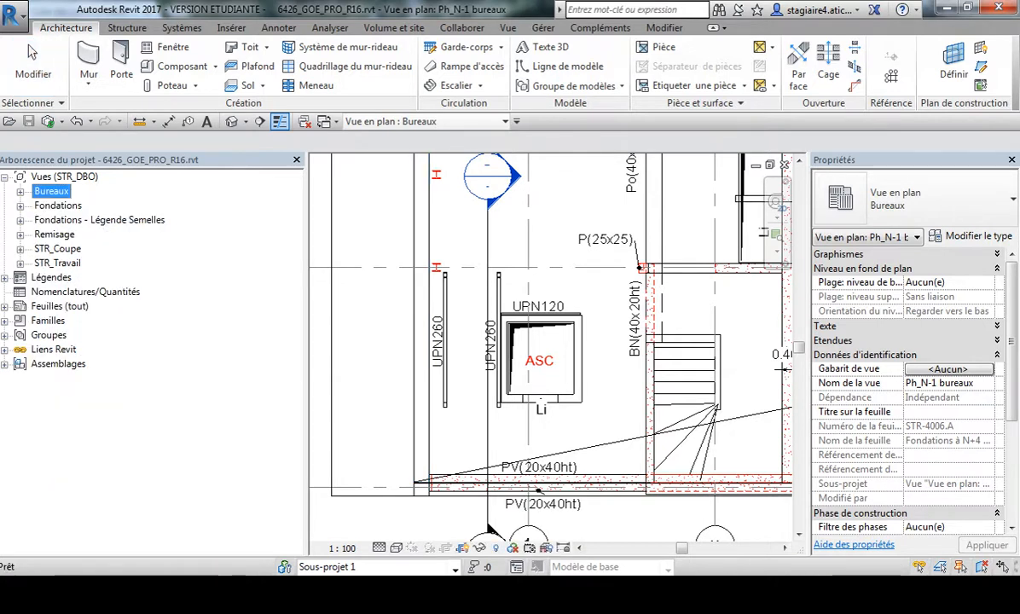
{"action": "left_click", "coordinate": [20, 249]}
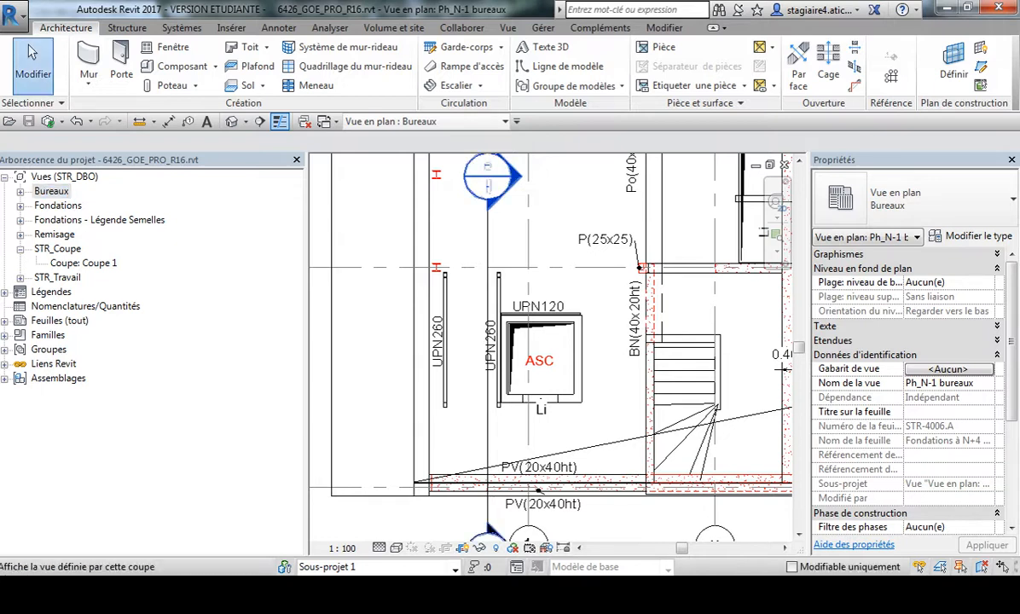
{"action": "double_click", "coordinate": [490, 177]}
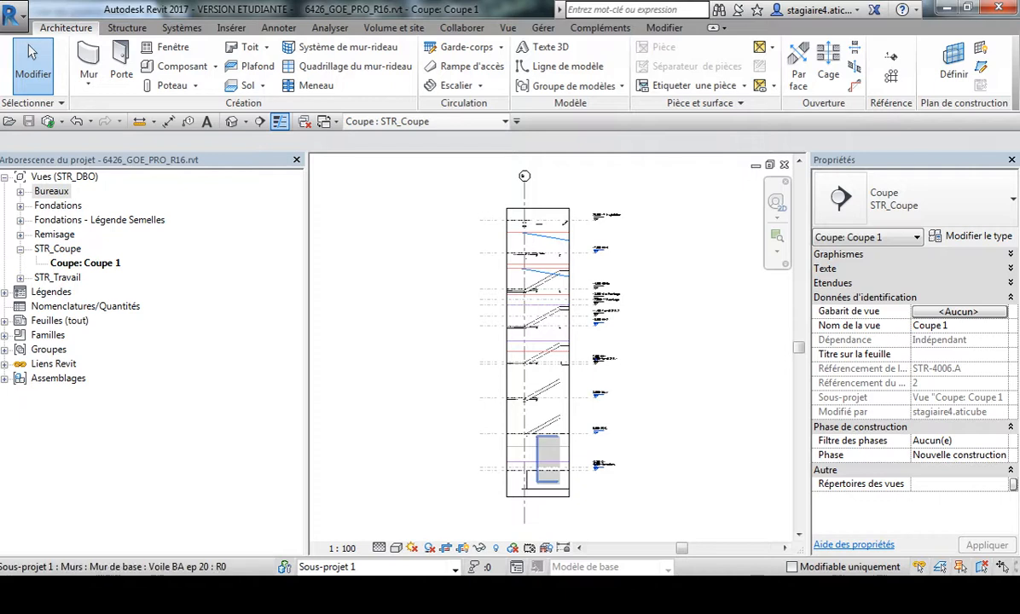
Step: Set the Coupe 1 section's visual style to Image filaire
{"action": "scroll", "coordinate": [535, 480], "scroll_direction": "up", "scroll_amount": 1}
{"action": "scroll", "coordinate": [559, 477], "scroll_direction": "up", "scroll_amount": 5}
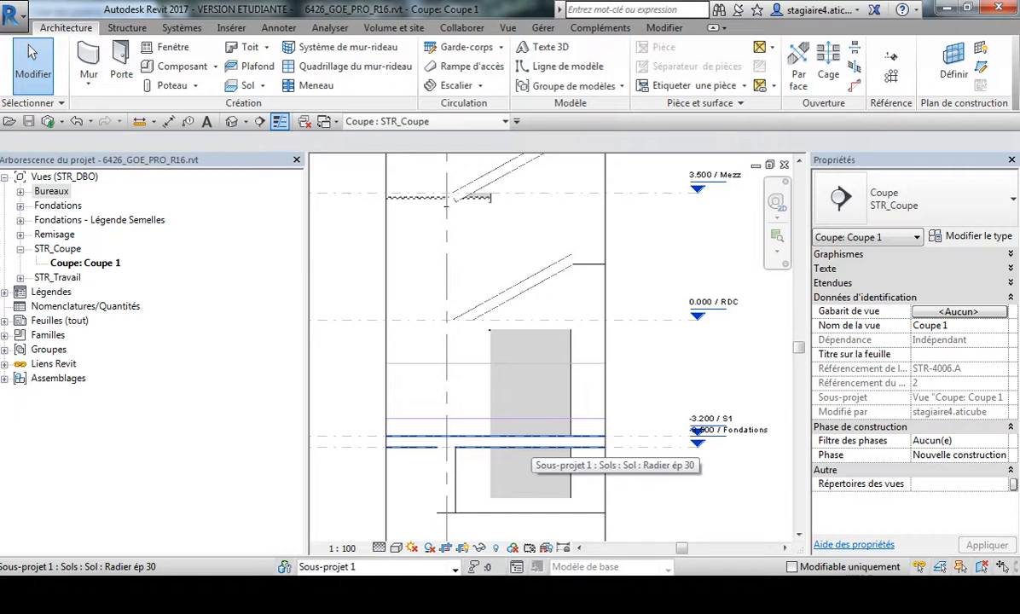
{"action": "scroll", "coordinate": [525, 457], "scroll_direction": "down", "scroll_amount": 1}
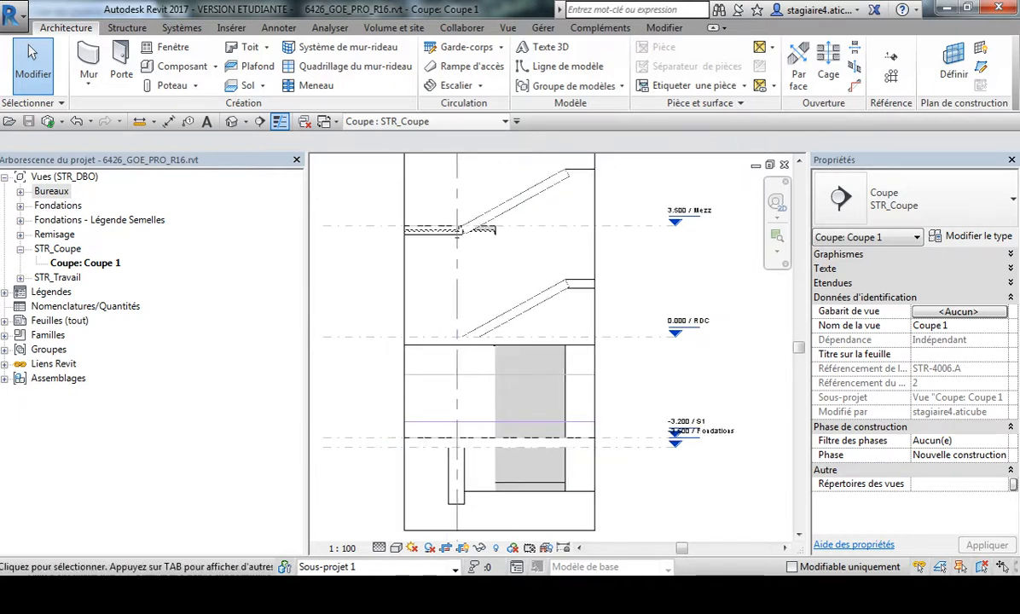
{"action": "left_click", "coordinate": [396, 547]}
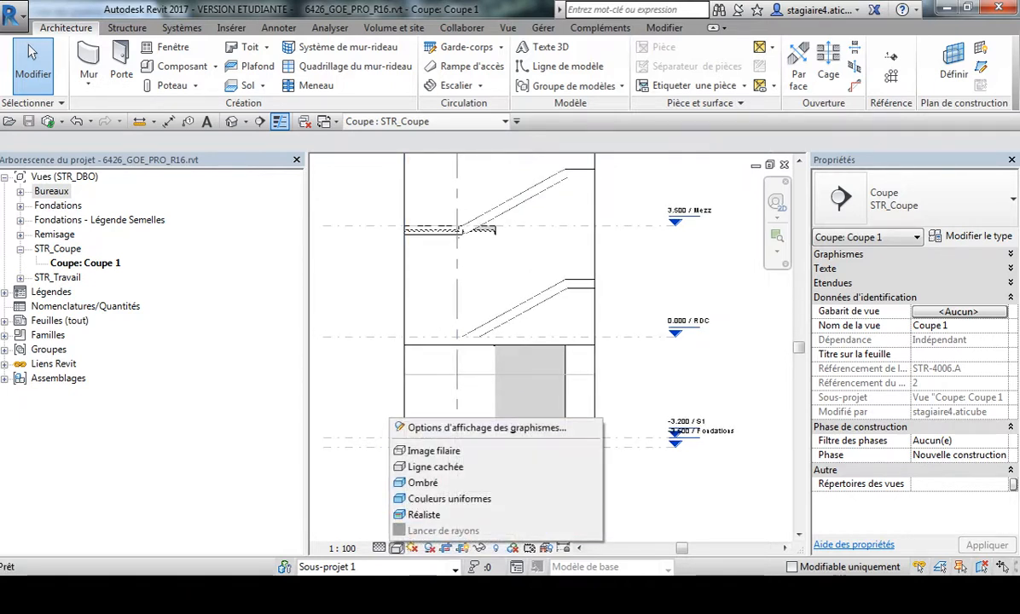
{"action": "left_click", "coordinate": [431, 450]}
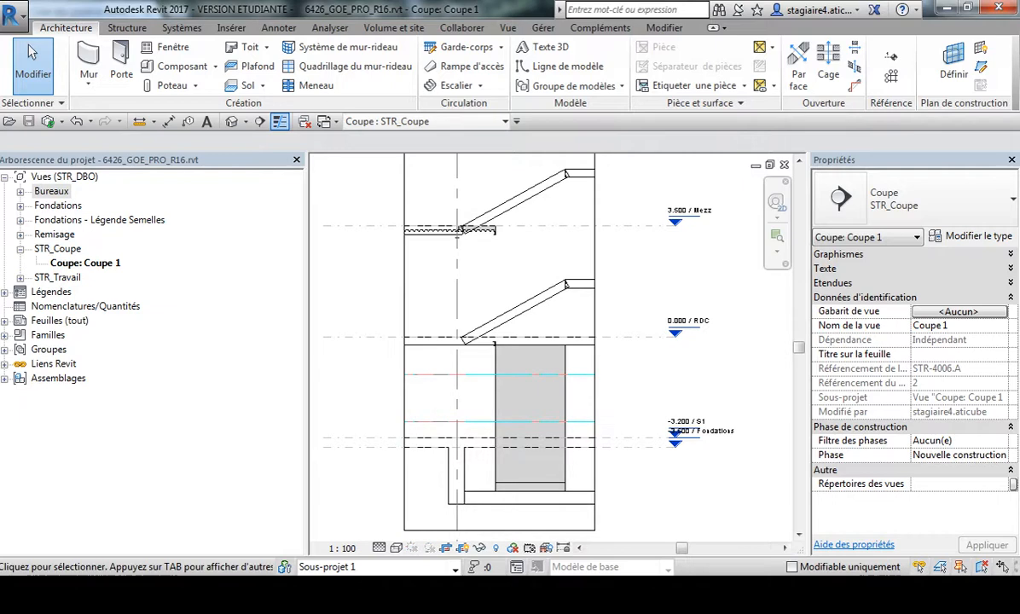
Step: Examine the sloped UPN260 stringers and their junctions with the floor edges between the RDC and N+2 levels
{"action": "scroll", "coordinate": [607, 449], "scroll_direction": "down", "scroll_amount": 2}
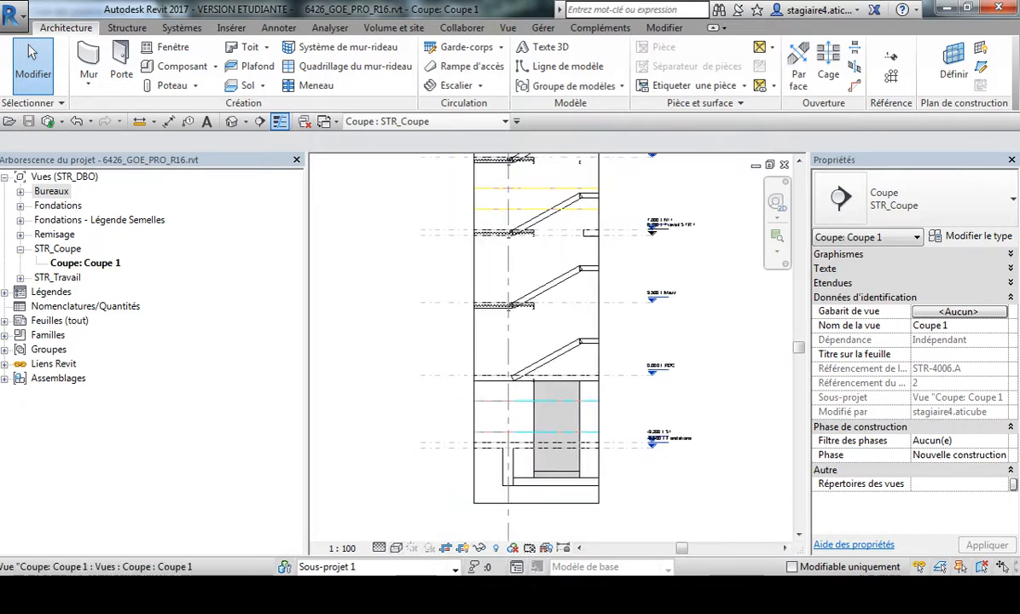
{"action": "scroll", "coordinate": [484, 232], "scroll_direction": "up", "scroll_amount": 3}
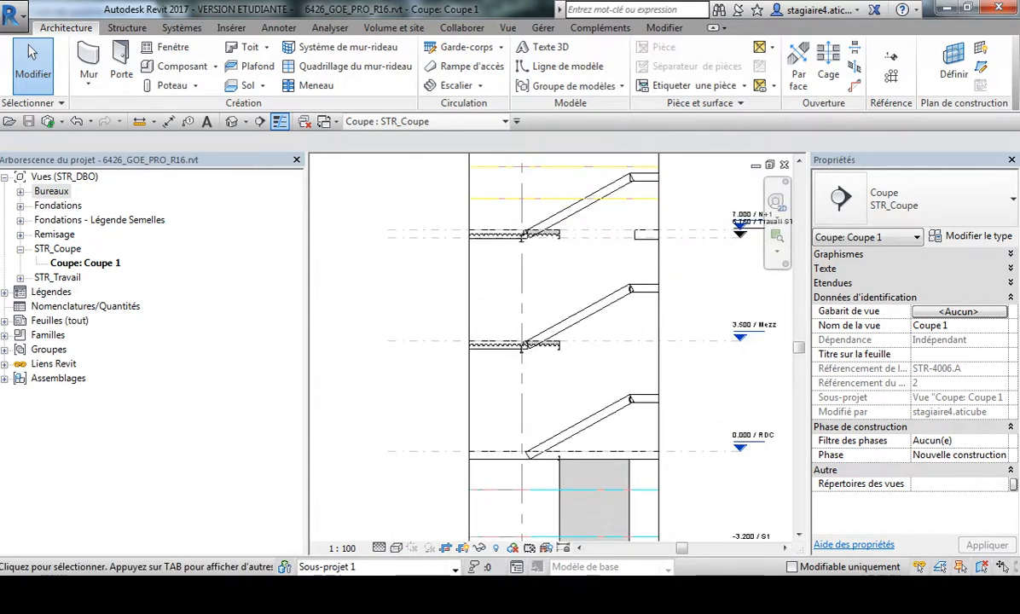
{"action": "middle_click_drag", "start_coordinate": [523, 156], "coordinate": [436, 256]}
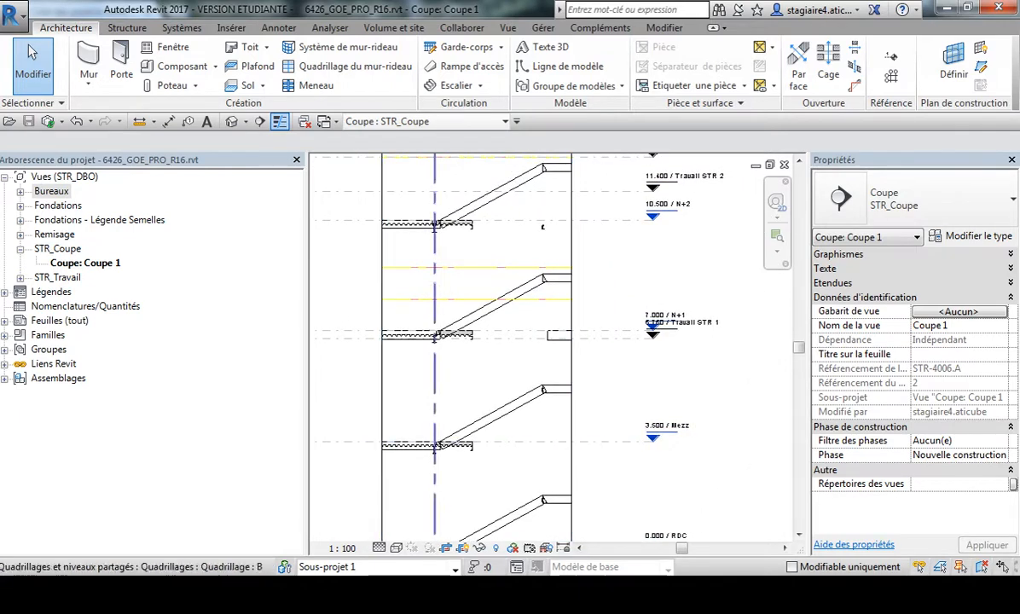
{"action": "scroll", "coordinate": [542, 227], "scroll_direction": "up", "scroll_amount": 5}
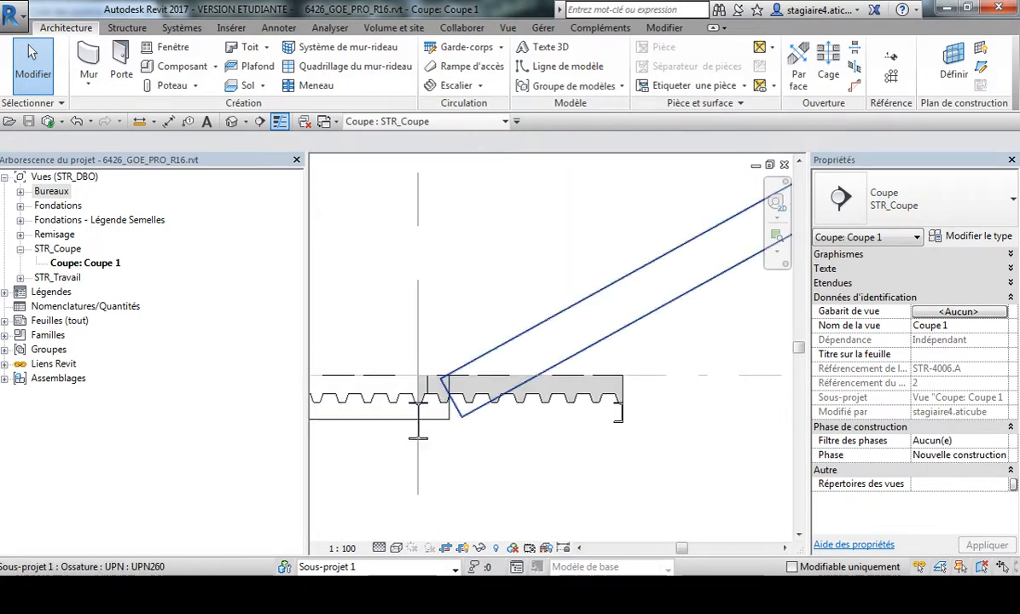
{"action": "scroll", "coordinate": [588, 418], "scroll_direction": "down", "scroll_amount": 5}
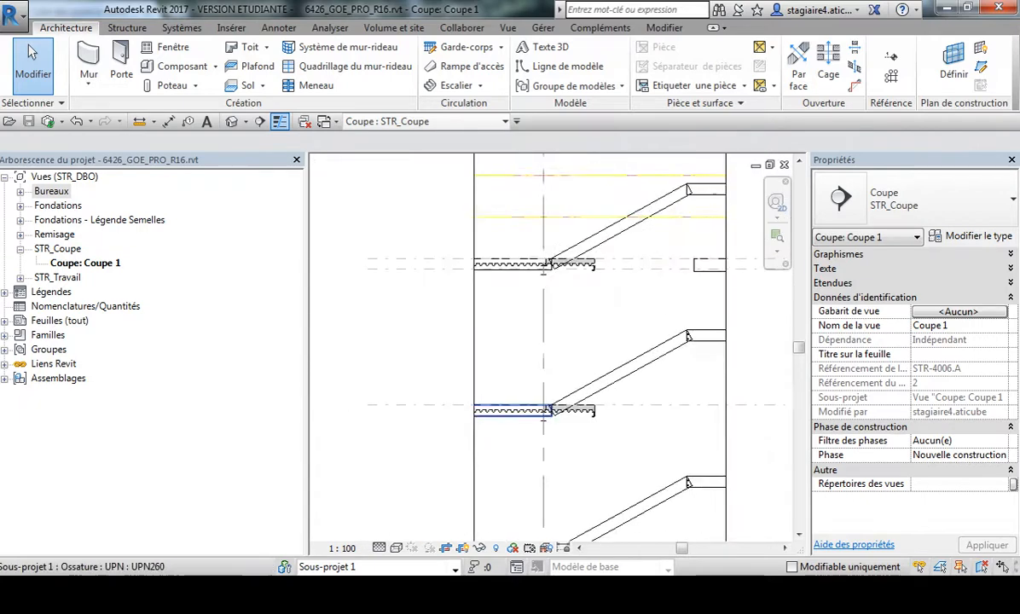
{"action": "scroll", "coordinate": [554, 265], "scroll_direction": "down", "scroll_amount": 2}
{"action": "middle_click_drag", "start_coordinate": [565, 263], "coordinate": [554, 218]}
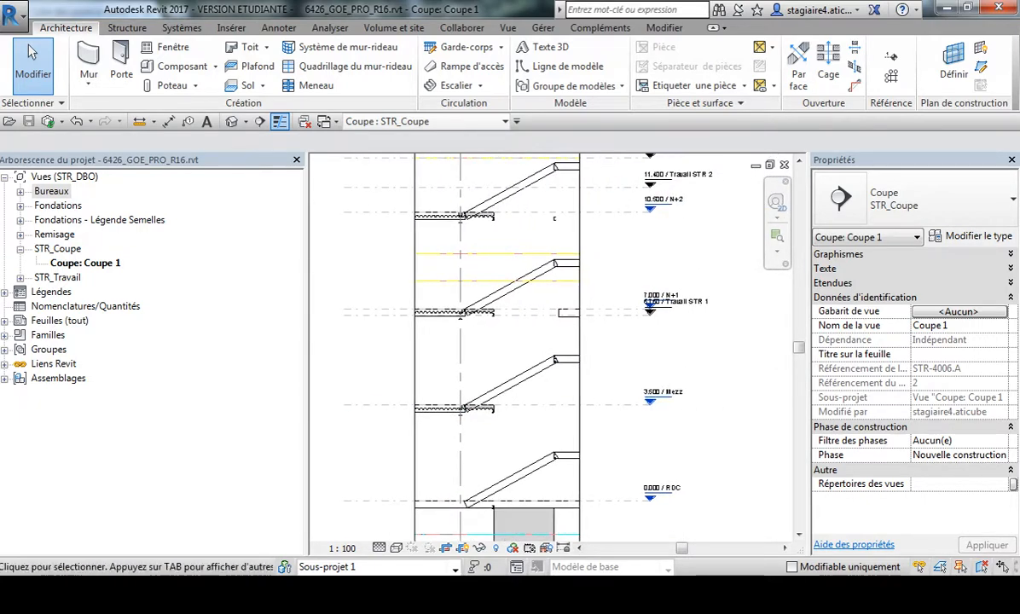
{"action": "scroll", "coordinate": [649, 396], "scroll_direction": "up", "scroll_amount": 2}
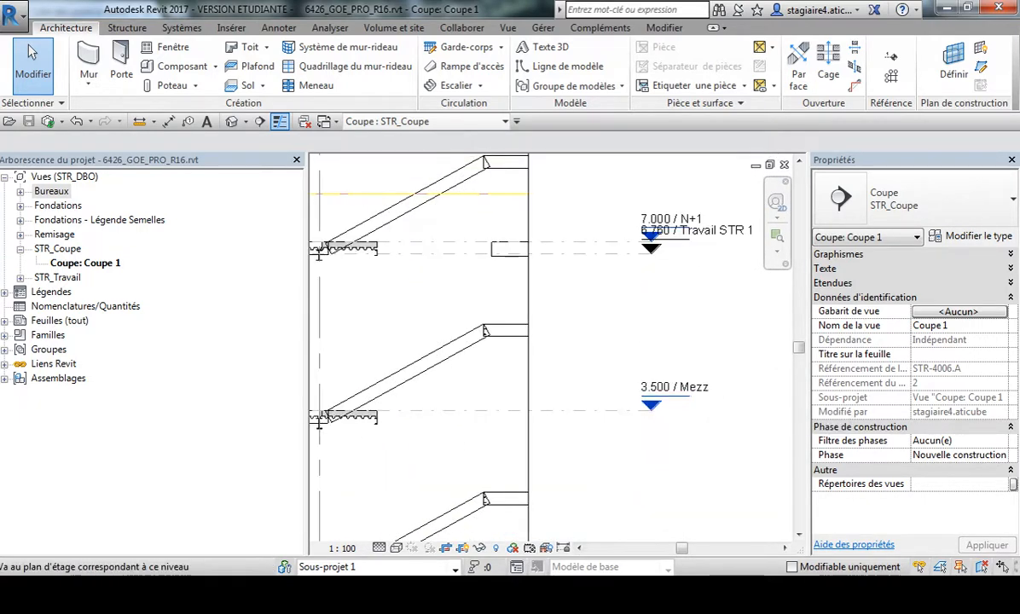
{"action": "middle_click_drag", "start_coordinate": [478, 255], "coordinate": [669, 375]}
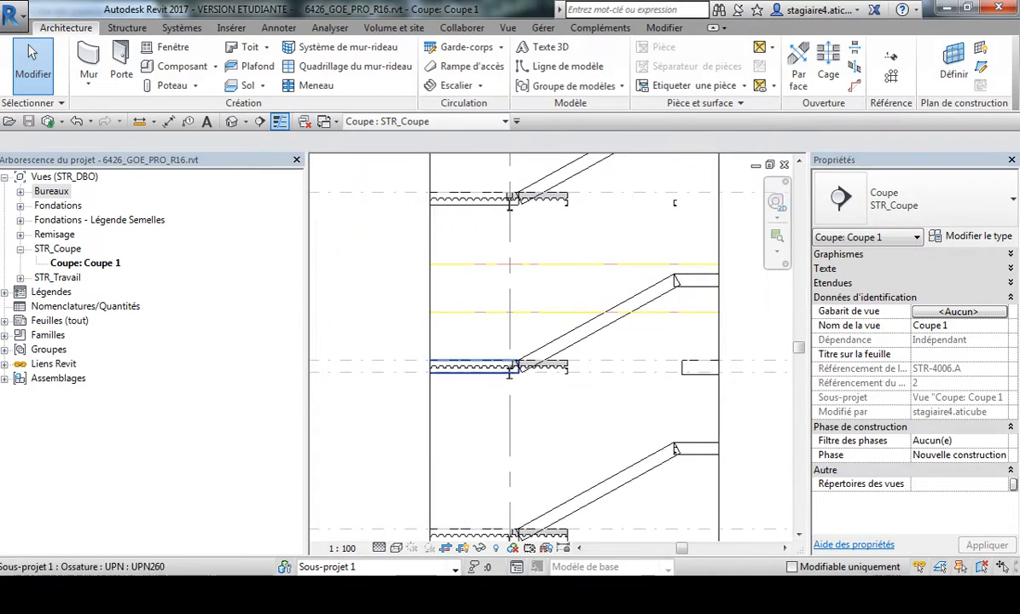
{"action": "scroll", "coordinate": [672, 206], "scroll_direction": "up", "scroll_amount": 3}
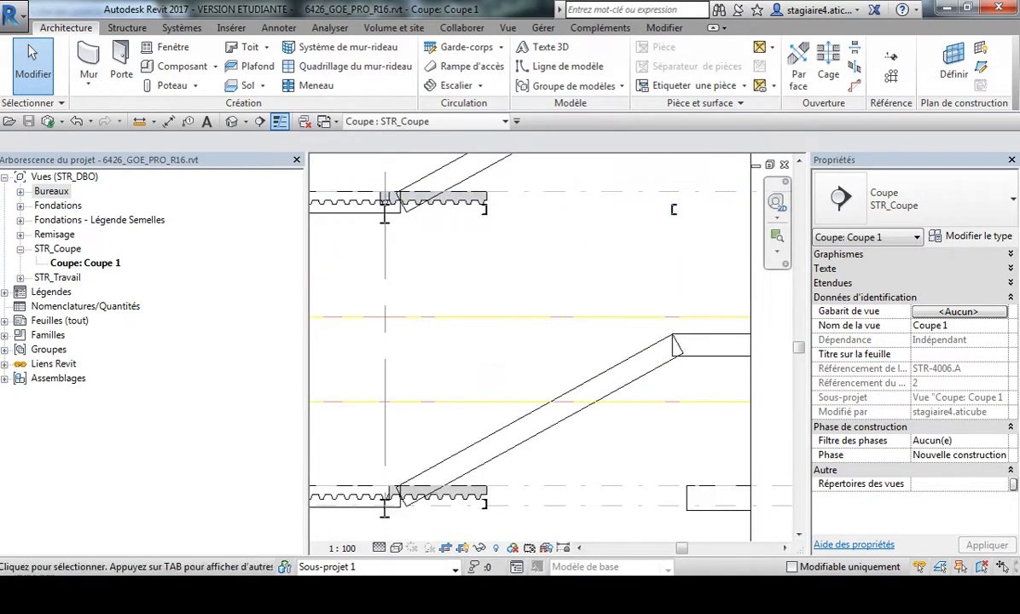
{"action": "scroll", "coordinate": [669, 209], "scroll_direction": "down", "scroll_amount": 3}
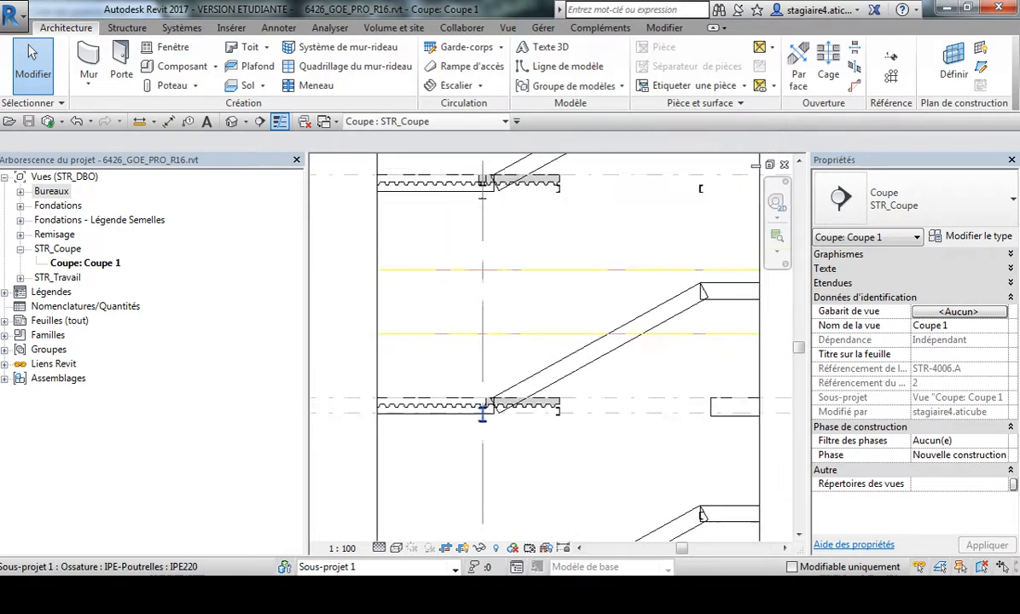
Step: Reapply the Image filaire visual style to the section at the N+1 floor
{"action": "scroll", "coordinate": [482, 409], "scroll_direction": "up", "scroll_amount": 3}
{"action": "left_click", "coordinate": [397, 547]}
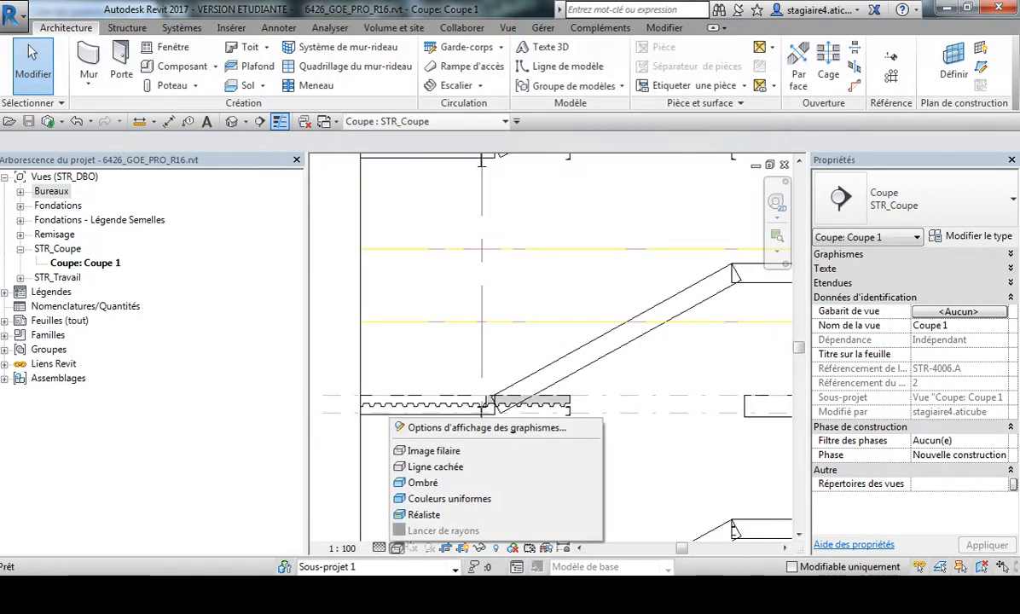
{"action": "left_click", "coordinate": [433, 450]}
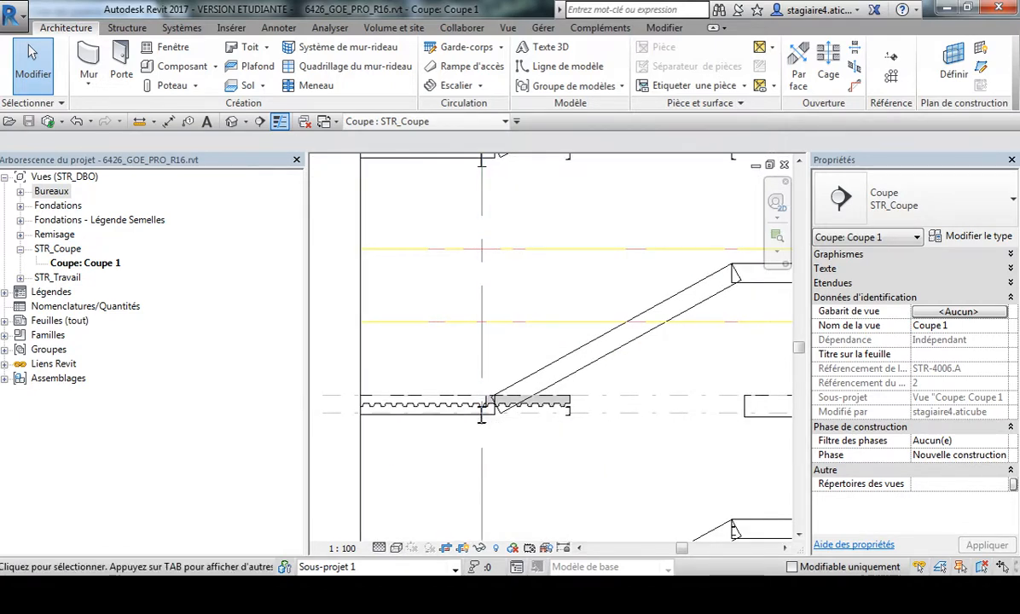
Step: Inspect the stair stringers, floors and levels along the section's height, from the foundations to the upper storeys
{"action": "scroll", "coordinate": [449, 453], "scroll_direction": "down", "scroll_amount": 3}
{"action": "scroll", "coordinate": [520, 407], "scroll_direction": "down", "scroll_amount": 3}
{"action": "scroll", "coordinate": [503, 427], "scroll_direction": "up", "scroll_amount": 3}
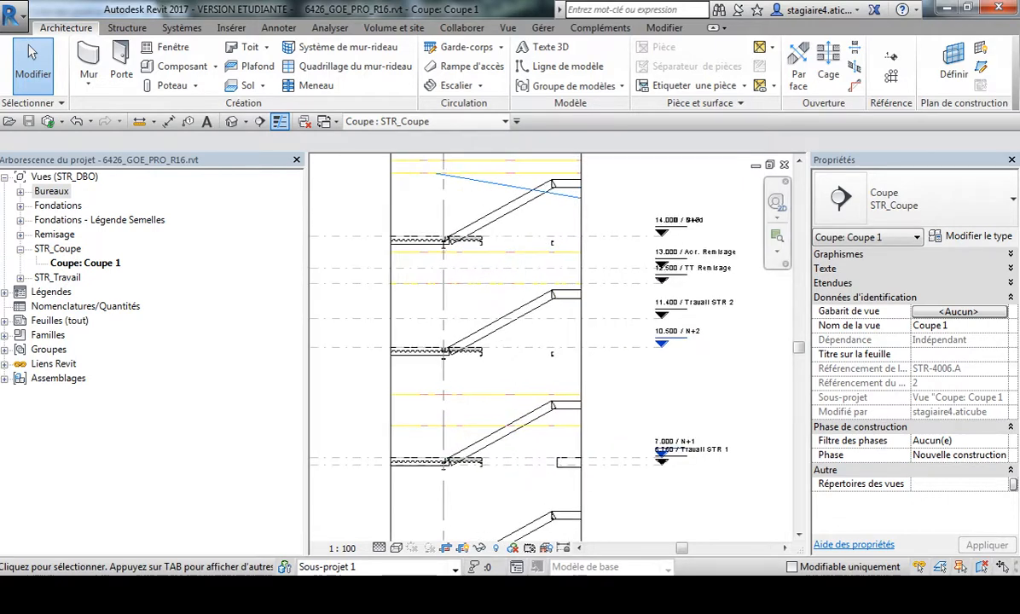
{"action": "scroll", "coordinate": [682, 448], "scroll_direction": "up", "scroll_amount": 4}
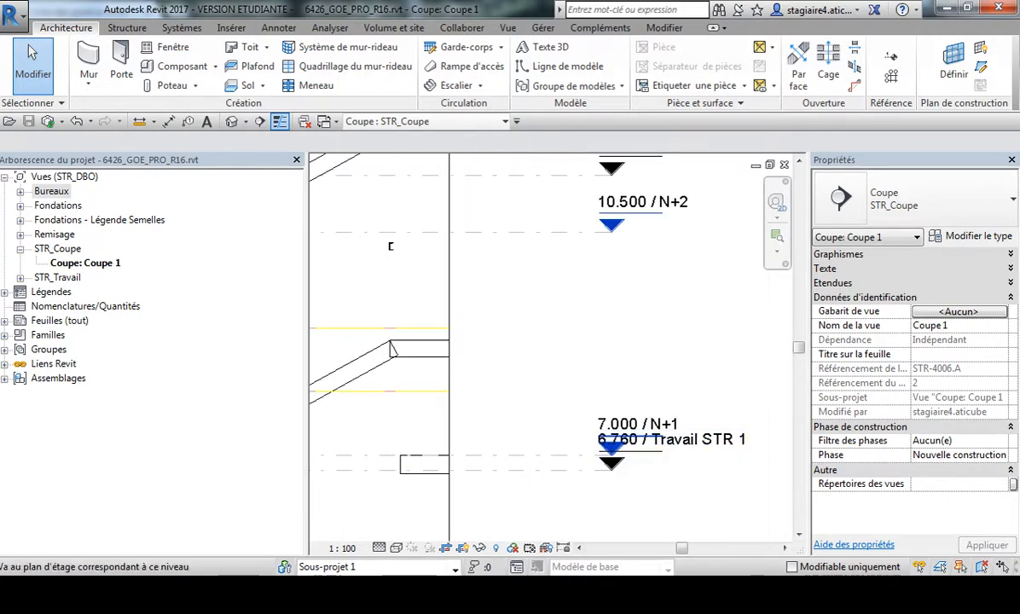
{"action": "scroll", "coordinate": [636, 429], "scroll_direction": "down", "scroll_amount": 5}
{"action": "scroll", "coordinate": [469, 350], "scroll_direction": "up", "scroll_amount": 5}
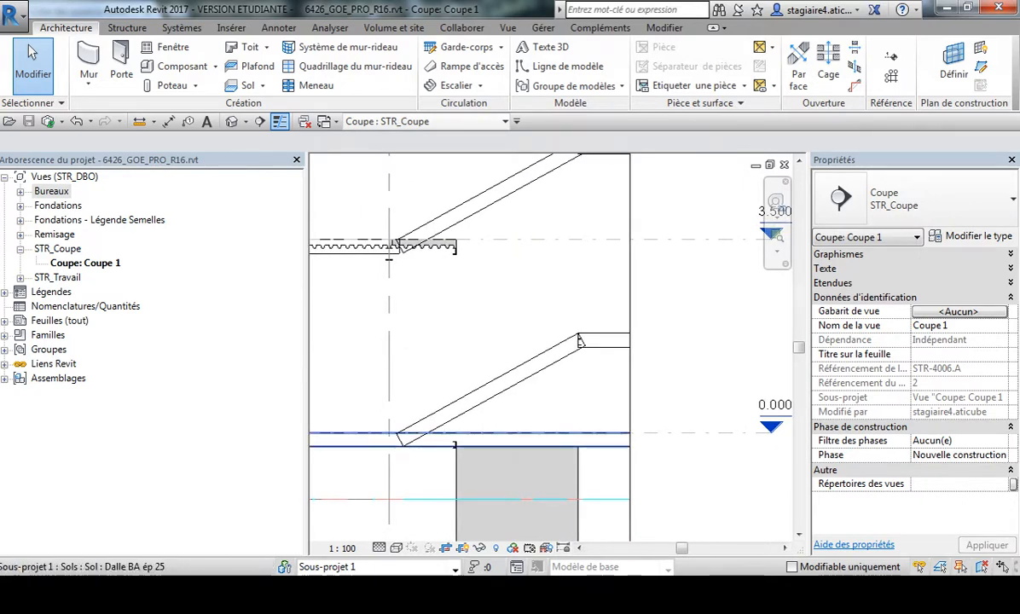
{"action": "scroll", "coordinate": [469, 426], "scroll_direction": "down", "scroll_amount": 4}
{"action": "middle_click_drag", "start_coordinate": [469, 384], "coordinate": [520, 354]}
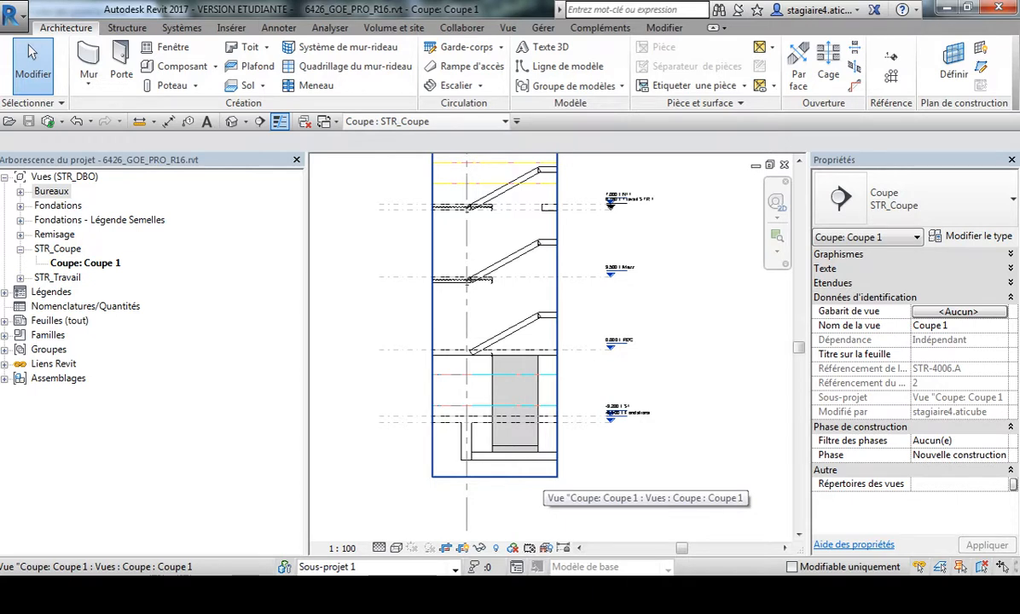
{"action": "middle_click_drag", "start_coordinate": [503, 375], "coordinate": [472, 506]}
{"action": "middle_click_drag", "start_coordinate": [476, 244], "coordinate": [461, 314]}
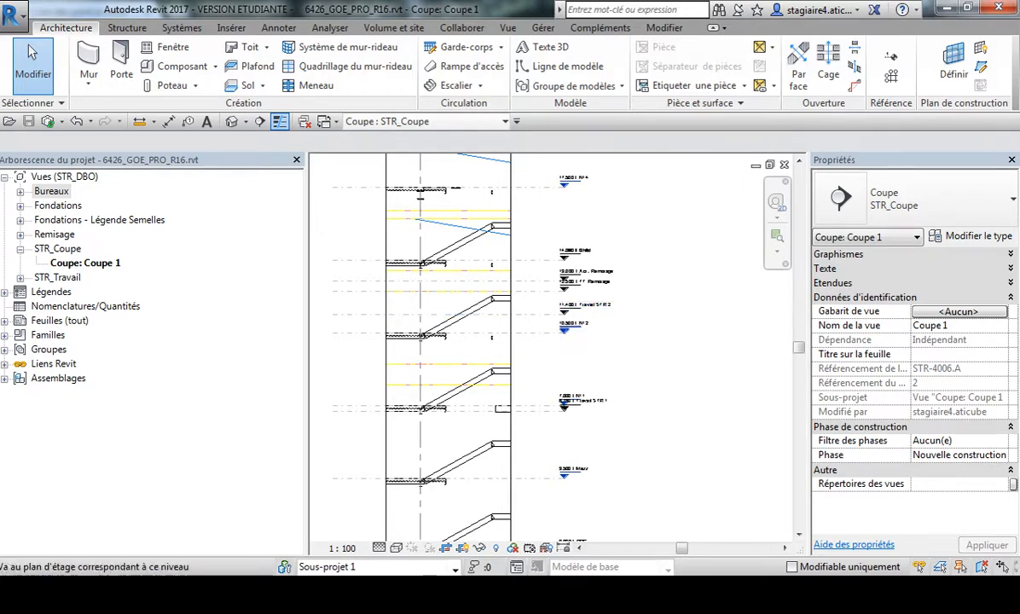
Step: Select the UPN120 channel where the sloped stringer meets the landing between RDC and Mezz to inspect its properties
{"action": "middle_click_drag", "start_coordinate": [554, 452], "coordinate": [636, 275]}
{"action": "scroll", "coordinate": [636, 431], "scroll_direction": "up", "scroll_amount": 4}
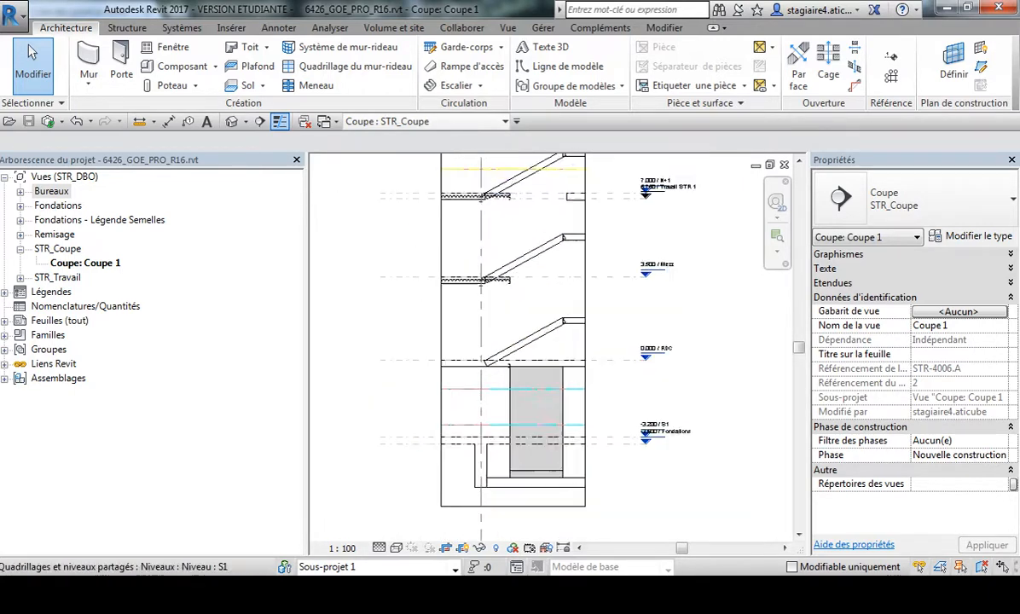
{"action": "scroll", "coordinate": [512, 245], "scroll_direction": "up", "scroll_amount": 2}
{"action": "middle_click_drag", "start_coordinate": [542, 171], "coordinate": [530, 256]}
{"action": "scroll", "coordinate": [531, 256], "scroll_direction": "down", "scroll_amount": 3}
{"action": "scroll", "coordinate": [546, 284], "scroll_direction": "up", "scroll_amount": 6}
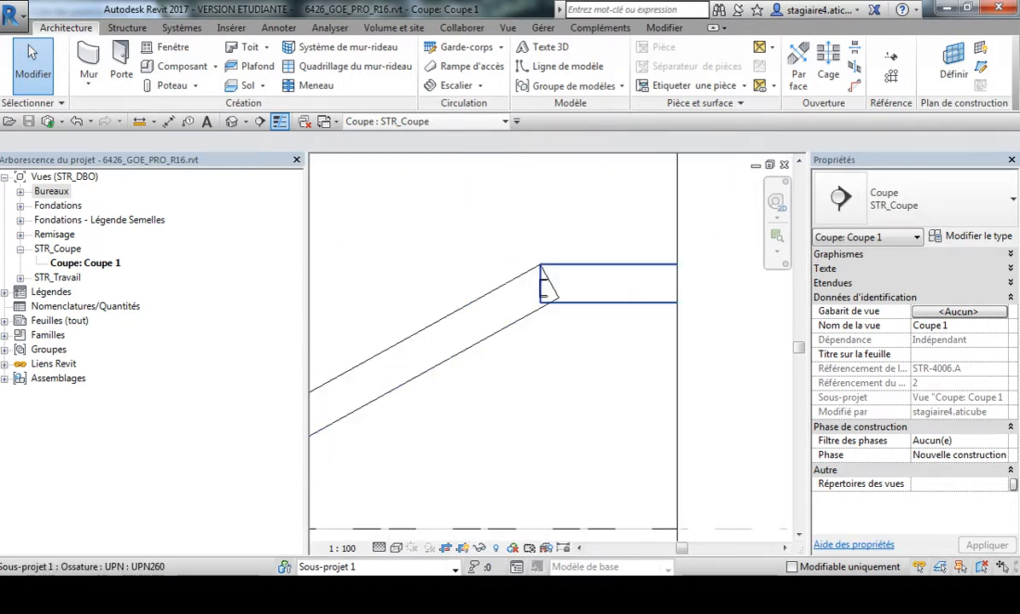
{"action": "scroll", "coordinate": [547, 319], "scroll_direction": "down", "scroll_amount": 3}
{"action": "middle_click_drag", "start_coordinate": [546, 317], "coordinate": [624, 306]}
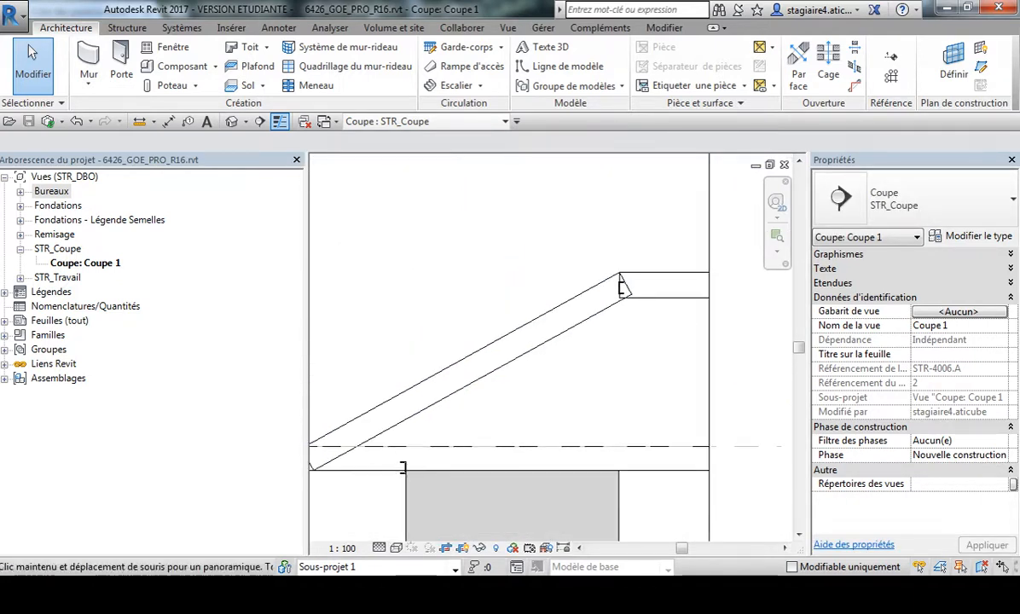
{"action": "scroll", "coordinate": [620, 275], "scroll_direction": "up", "scroll_amount": 3}
{"action": "scroll", "coordinate": [625, 294], "scroll_direction": "up", "scroll_amount": 3}
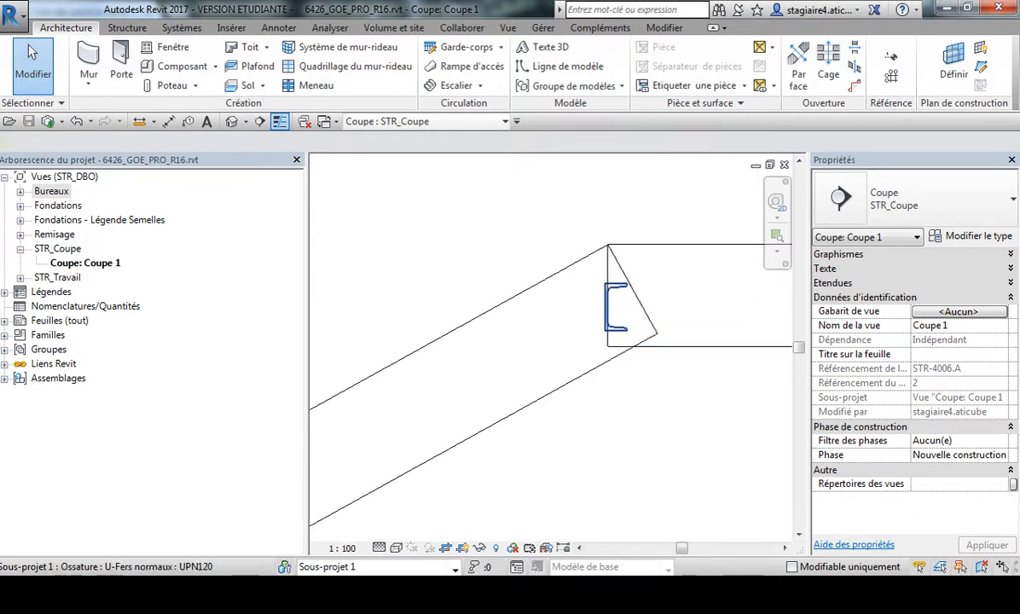
{"action": "left_click", "coordinate": [621, 299]}
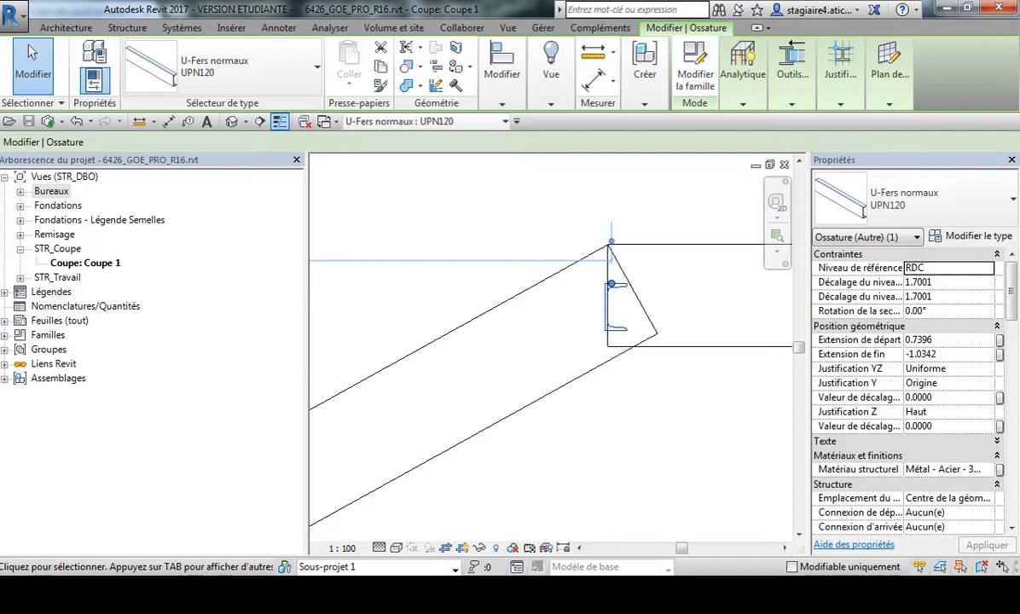
{"action": "middle_click_drag", "start_coordinate": [621, 299], "coordinate": [447, 313]}
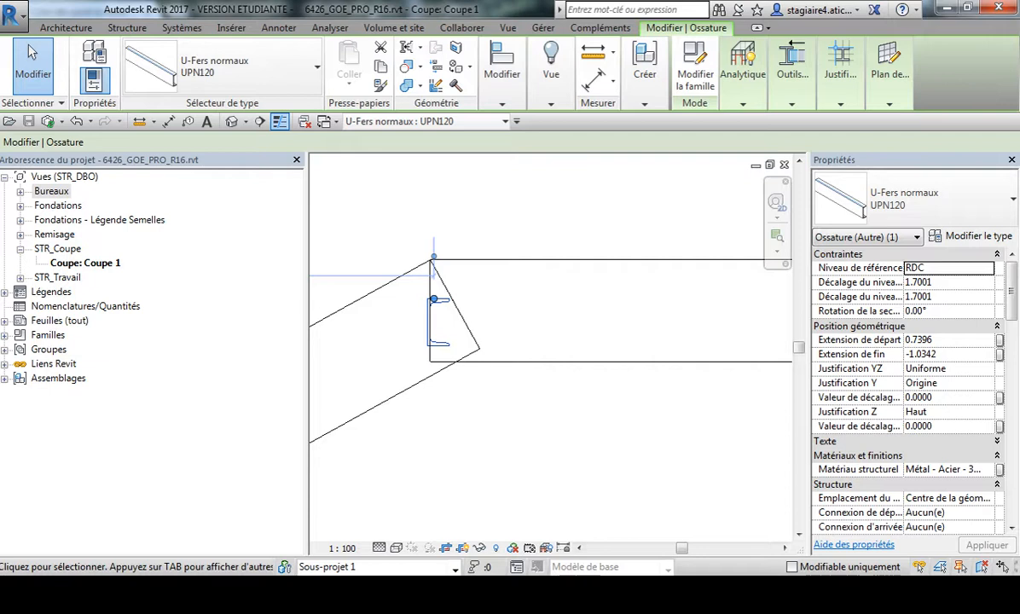
Step: Examine the junction between the UPN120 channel and the sloped UPN260 stringer up close, and clear the selection
{"action": "scroll", "coordinate": [467, 430], "scroll_direction": "down", "scroll_amount": 2}
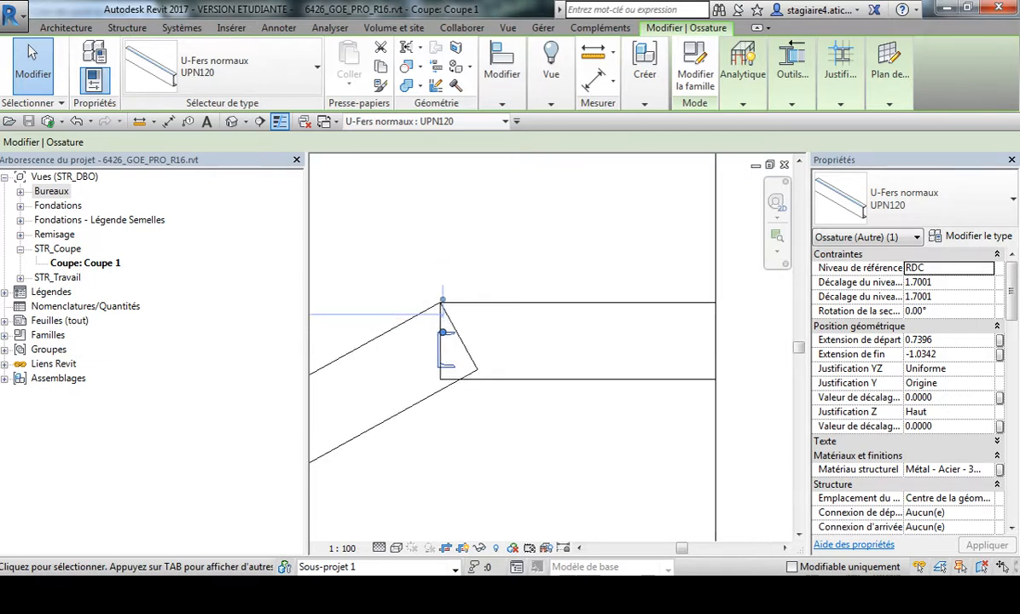
{"action": "scroll", "coordinate": [417, 349], "scroll_direction": "up", "scroll_amount": 4}
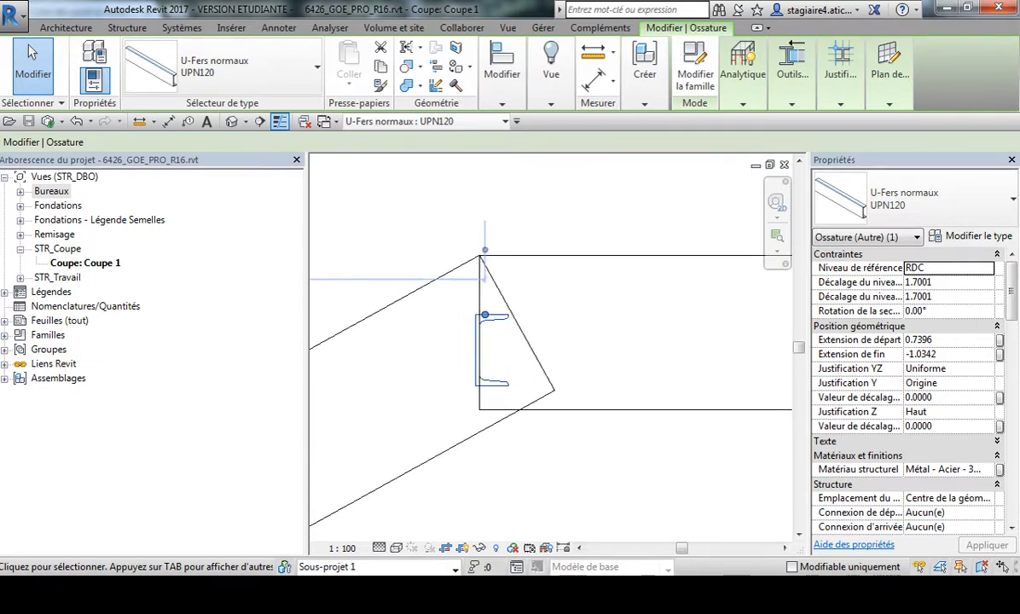
{"action": "scroll", "coordinate": [416, 349], "scroll_direction": "up", "scroll_amount": 2}
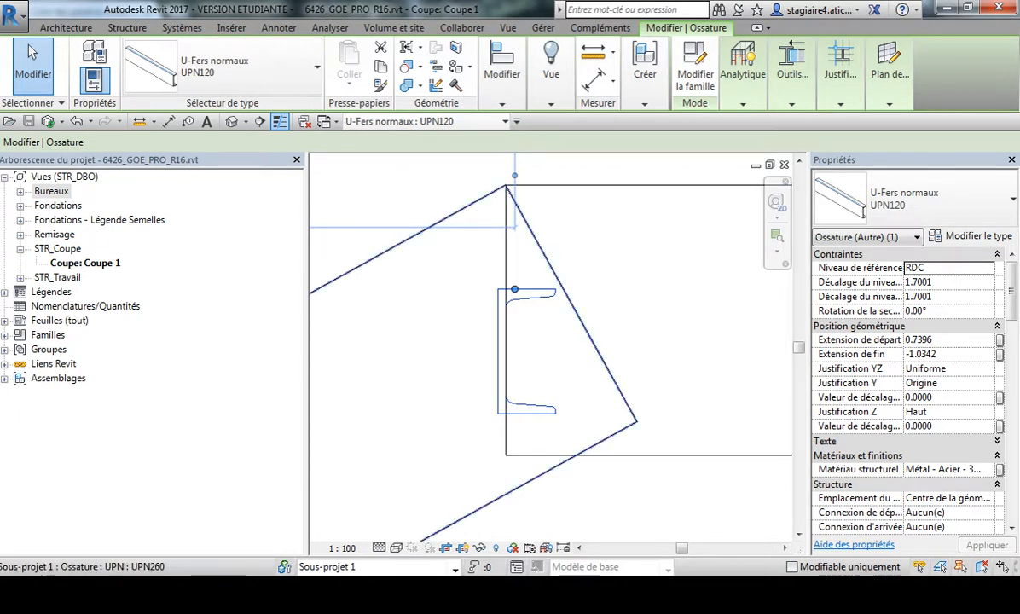
{"action": "mouse_move", "coordinate": [791, 78]}
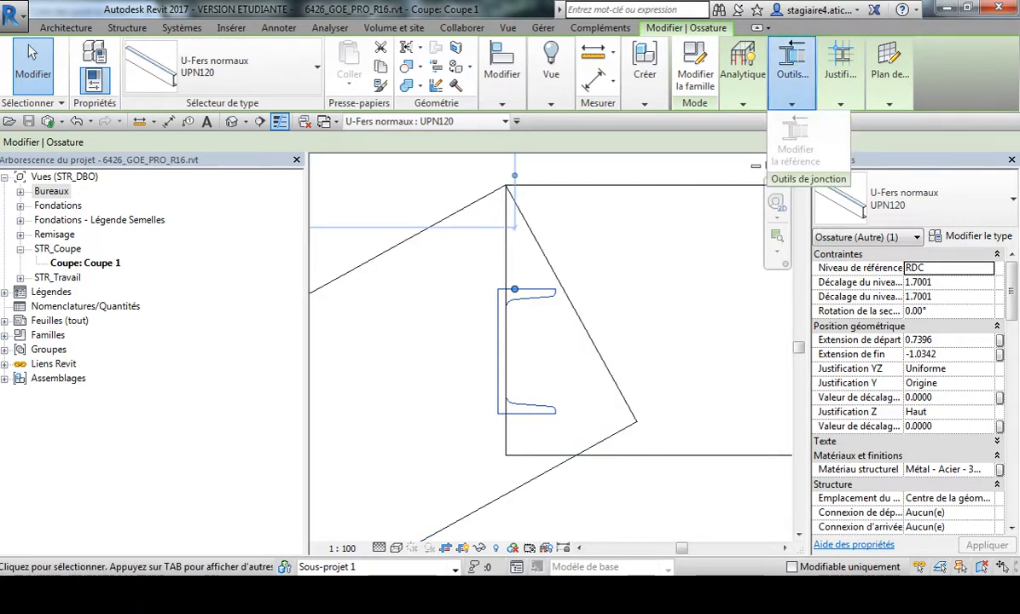
{"action": "key", "text": "Escape"}
{"action": "scroll", "coordinate": [658, 330], "scroll_direction": "down", "scroll_amount": 2}
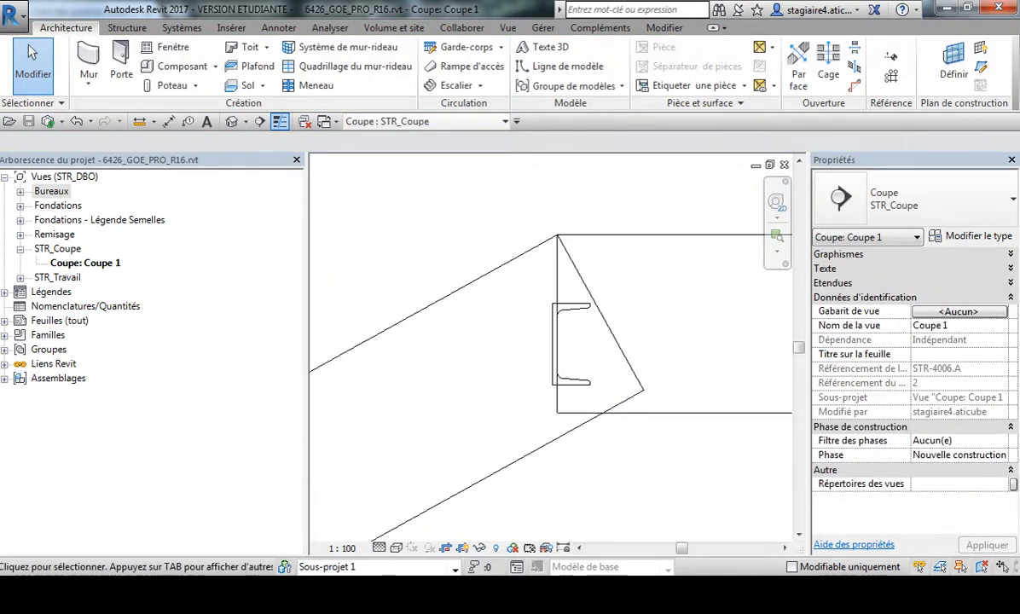
Step: Open the default 3D view and expand the Vue 3D group among the project views
{"action": "left_click", "coordinate": [21, 278]}
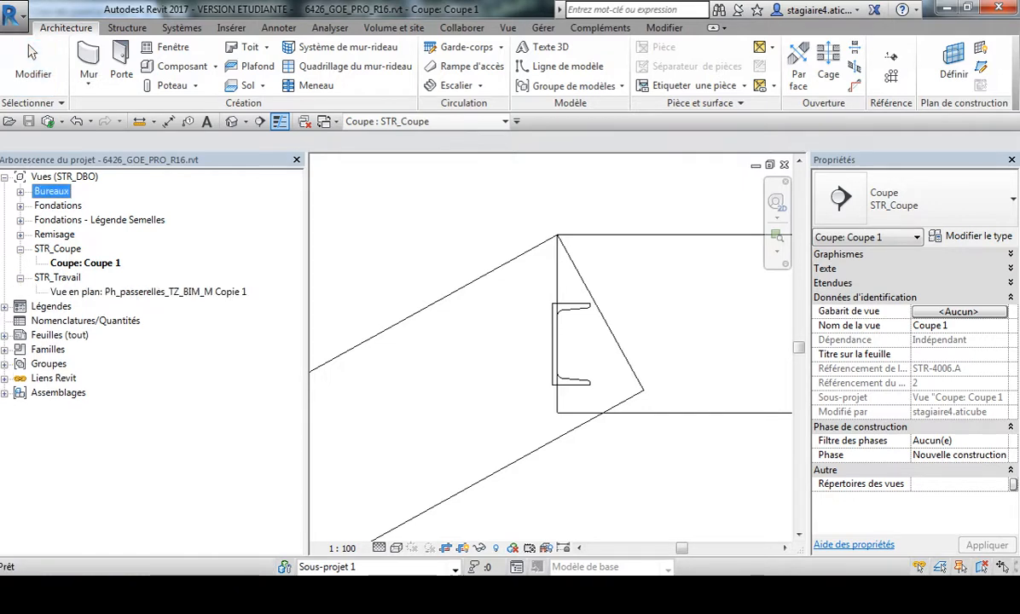
{"action": "left_click", "coordinate": [20, 278]}
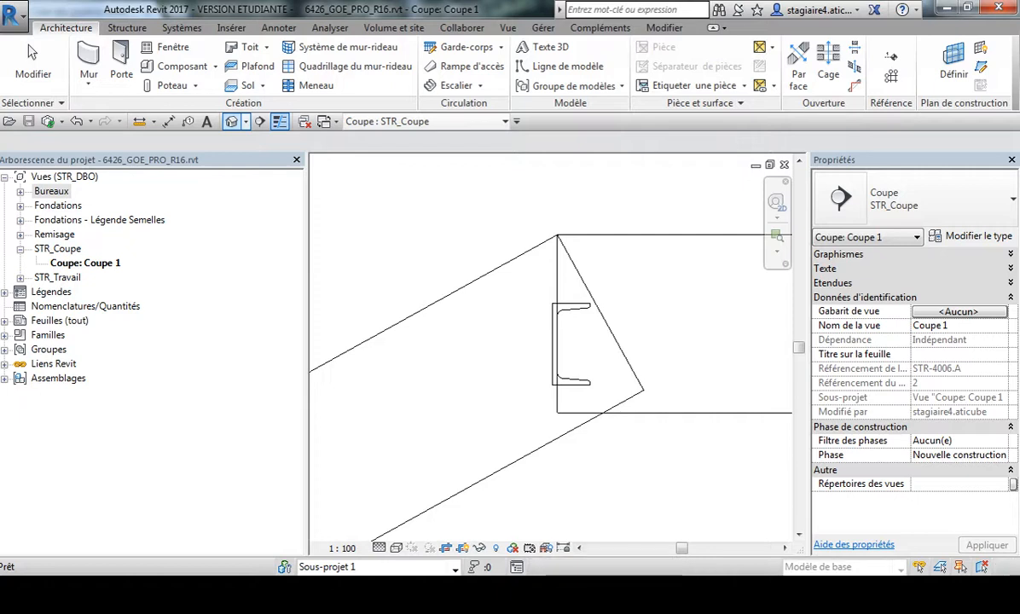
{"action": "left_click", "coordinate": [232, 121]}
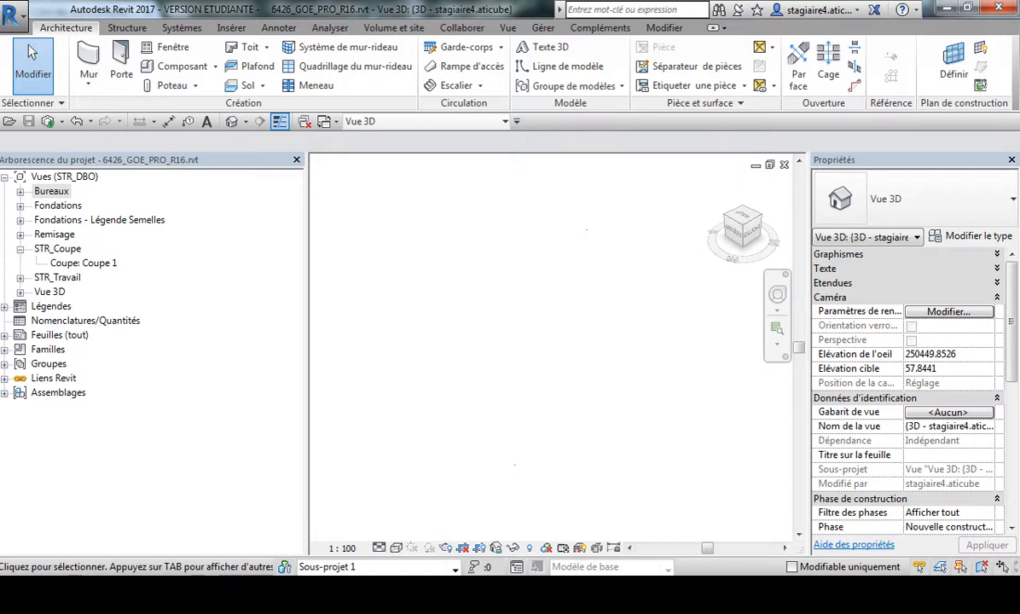
{"action": "left_click", "coordinate": [20, 293]}
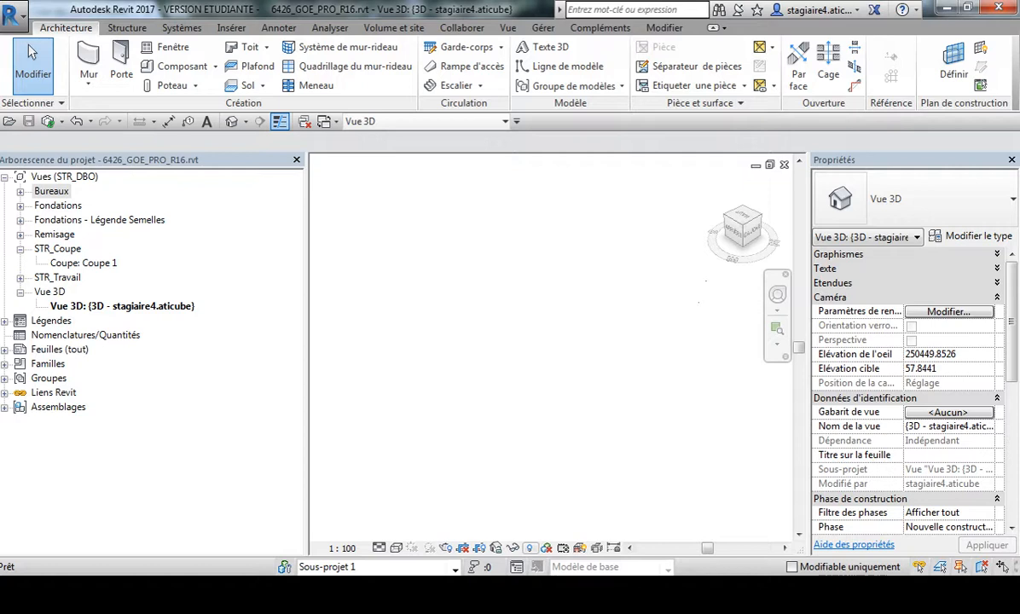
Step: Check the 3D view for hidden elements with Afficher les éléments cachés, and leave that mode
{"action": "left_click", "coordinate": [530, 548]}
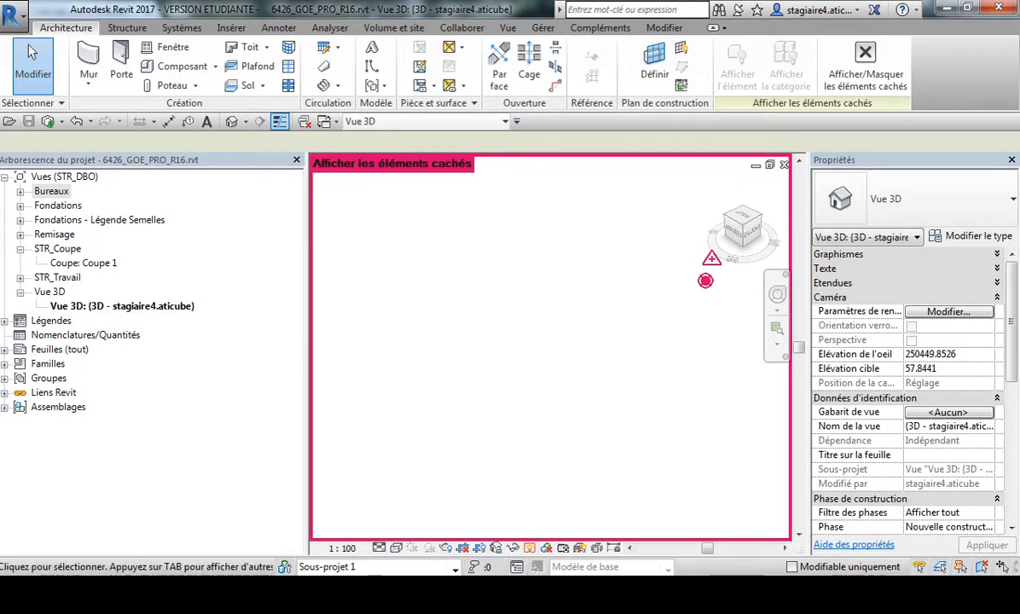
{"action": "middle_click_drag", "start_coordinate": [705, 280], "coordinate": [579, 327]}
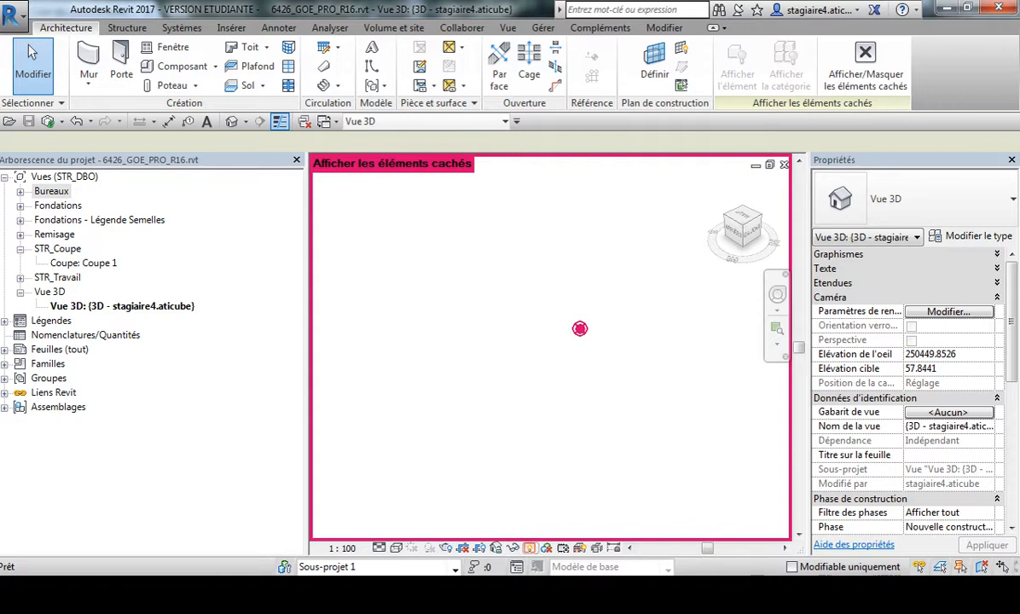
{"action": "left_click", "coordinate": [529, 548]}
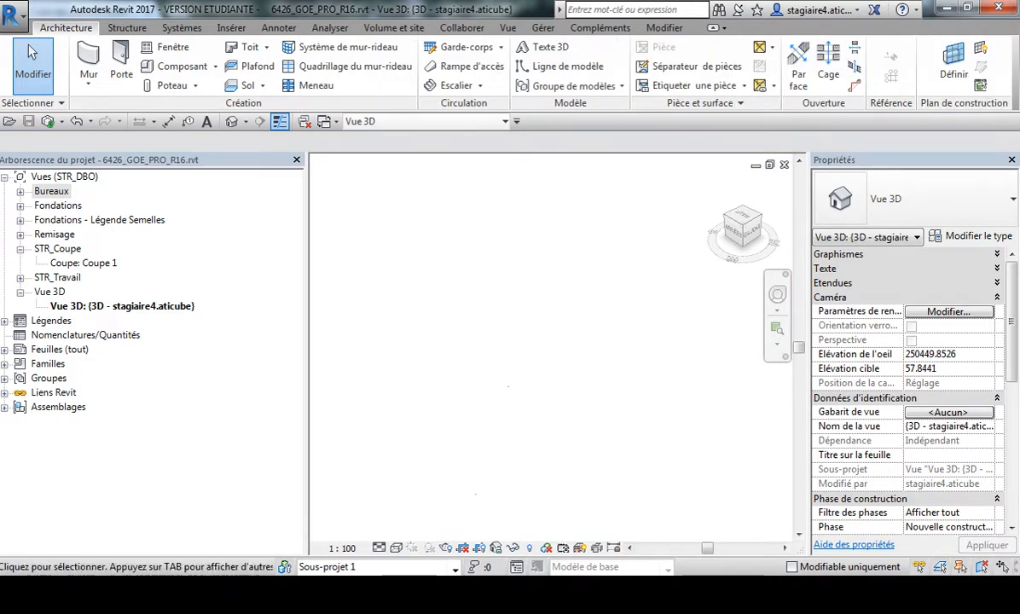
Step: Select all the geometry in the 3D view to locate the building, clear the selection and inspect the model from another side
{"action": "left_click_drag", "start_coordinate": [647, 285], "coordinate": [458, 419]}
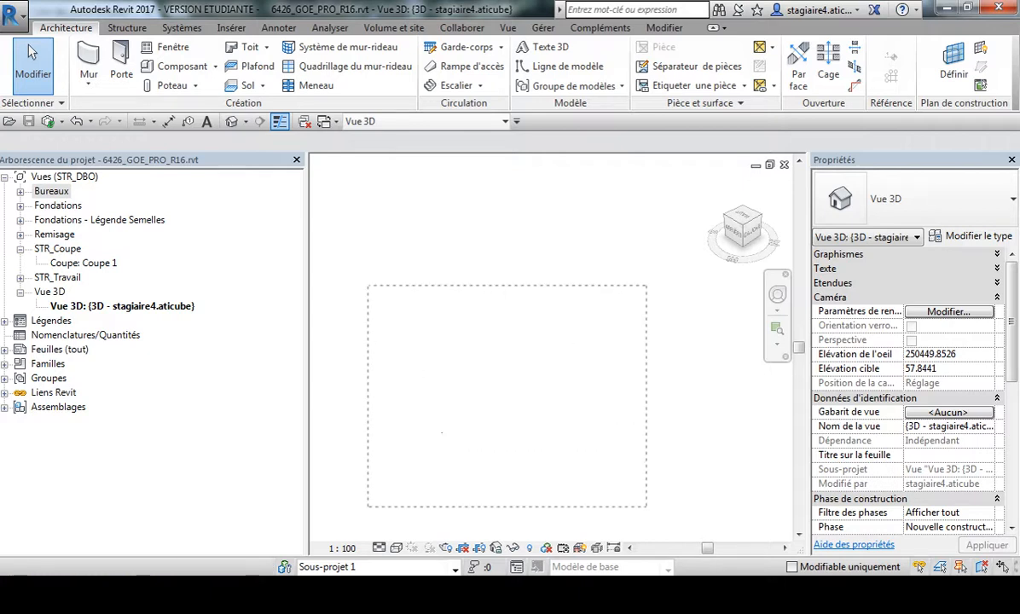
{"action": "left_click_drag", "start_coordinate": [367, 506], "coordinate": [368, 507]}
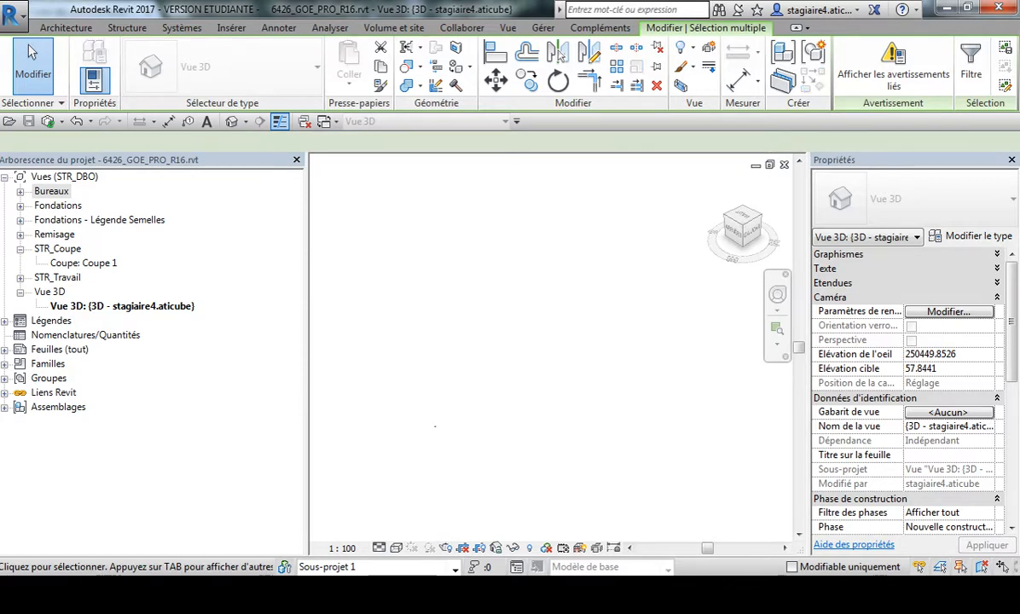
{"action": "scroll", "coordinate": [381, 406], "scroll_direction": "up", "scroll_amount": 9}
{"action": "scroll", "coordinate": [380, 406], "scroll_direction": "up", "scroll_amount": 10}
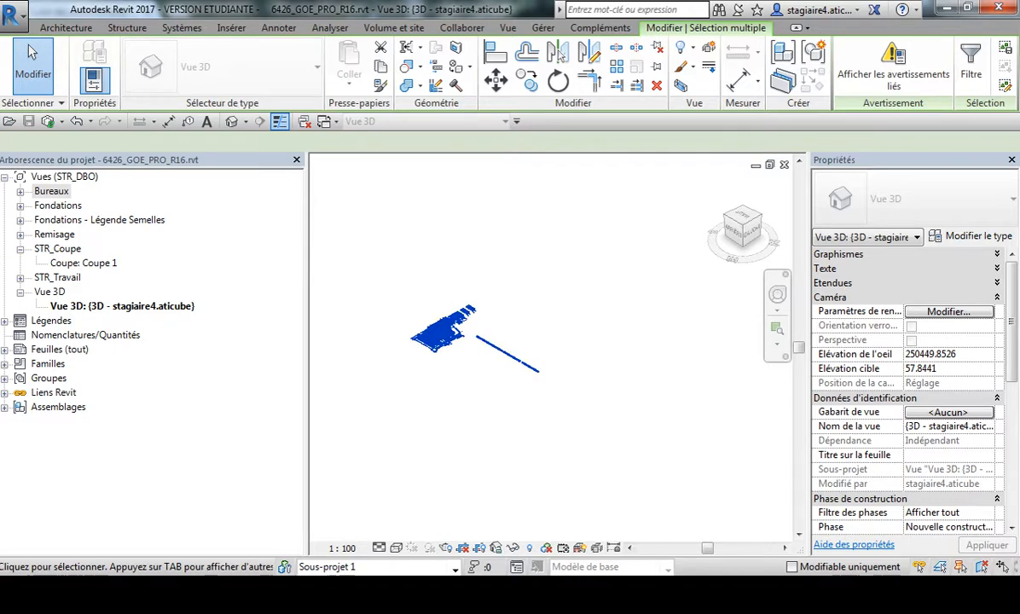
{"action": "scroll", "coordinate": [521, 256], "scroll_direction": "up", "scroll_amount": 1}
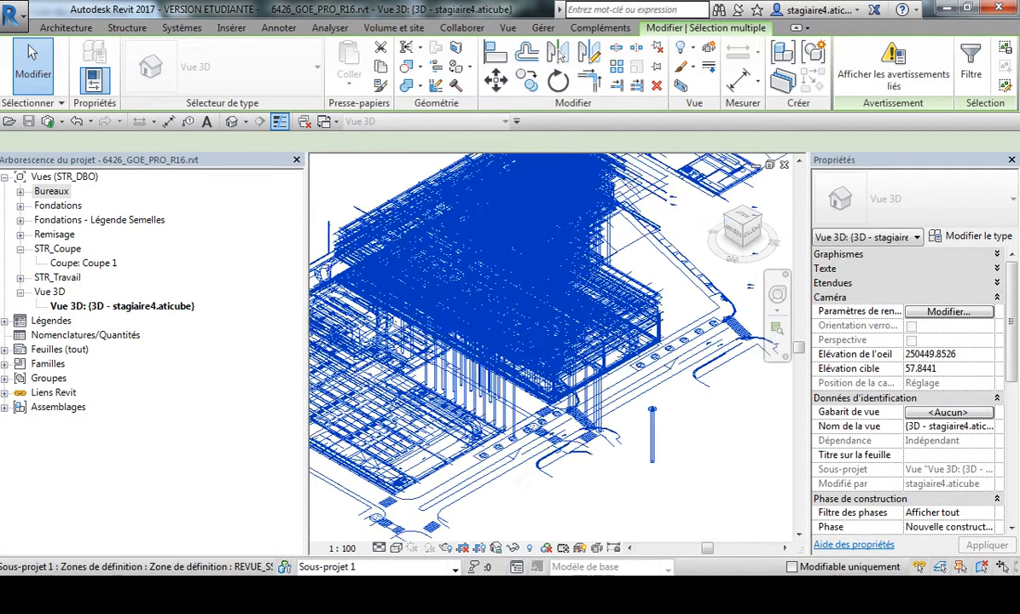
{"action": "key", "text": "Escape"}
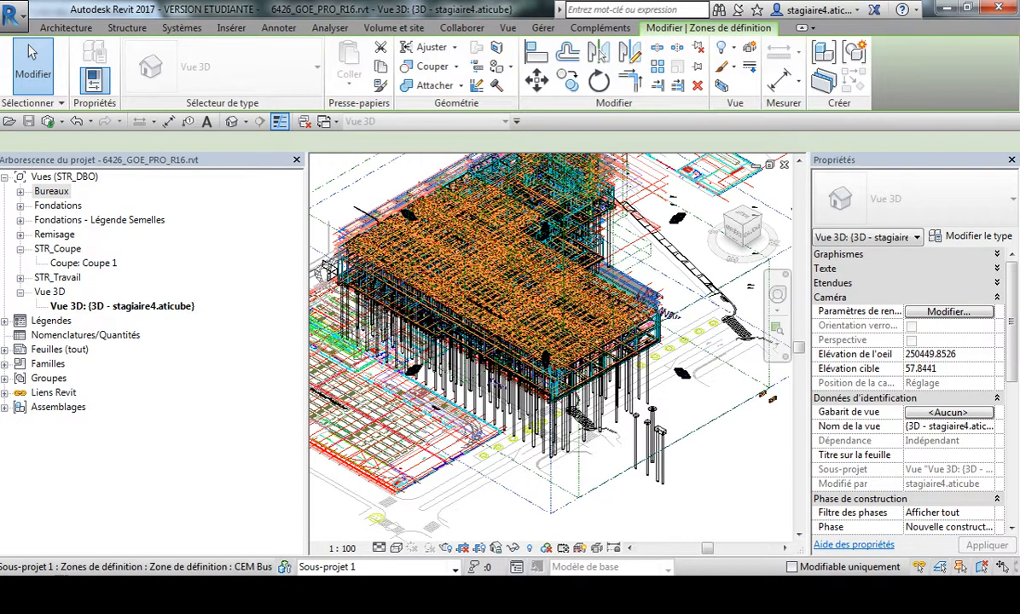
{"action": "scroll", "coordinate": [570, 376], "scroll_direction": "down", "scroll_amount": 2}
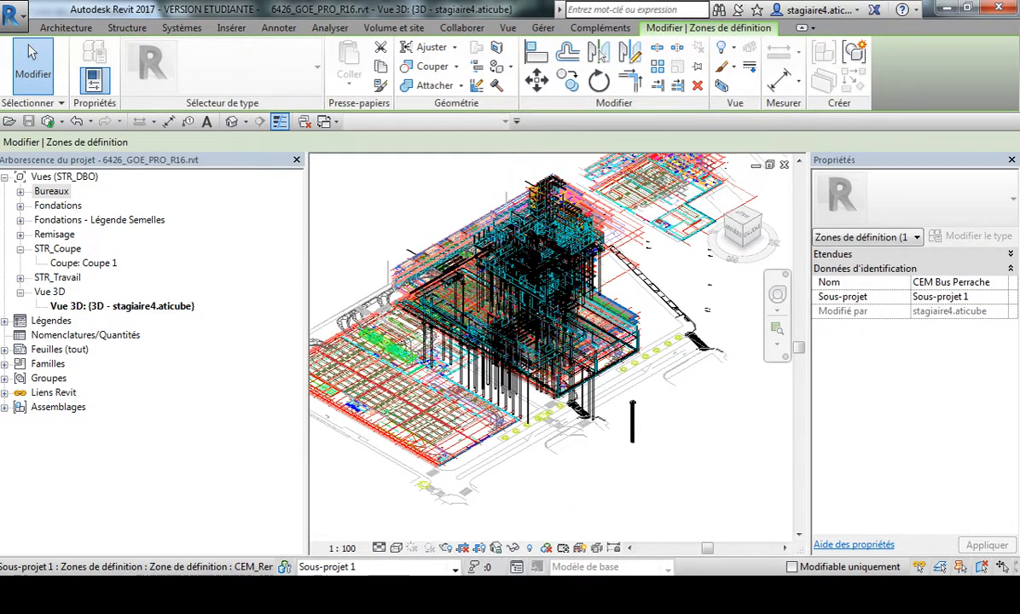
{"action": "middle_click_drag", "start_coordinate": [570, 376], "coordinate": [481, 319], "text": "shift"}
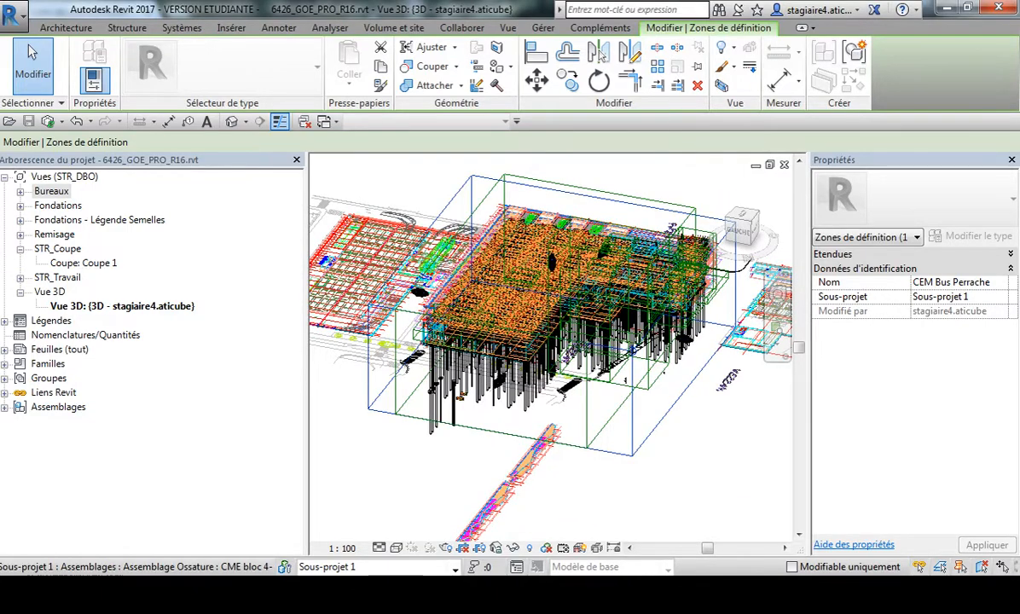
Step: In the Ph_N-1 bureaux plan, select the elements around the ASC shaft and UPN260 stringers and isolate them in 3D with Zone de sélection
{"action": "left_click", "coordinate": [21, 192]}
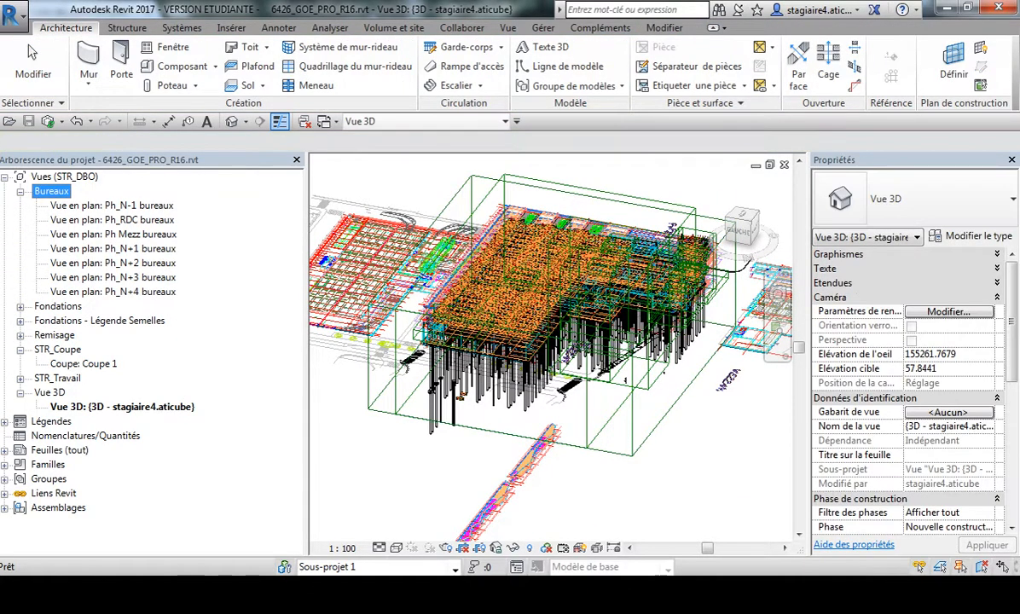
{"action": "double_click", "coordinate": [111, 205]}
{"action": "scroll", "coordinate": [588, 424], "scroll_direction": "down", "scroll_amount": 2}
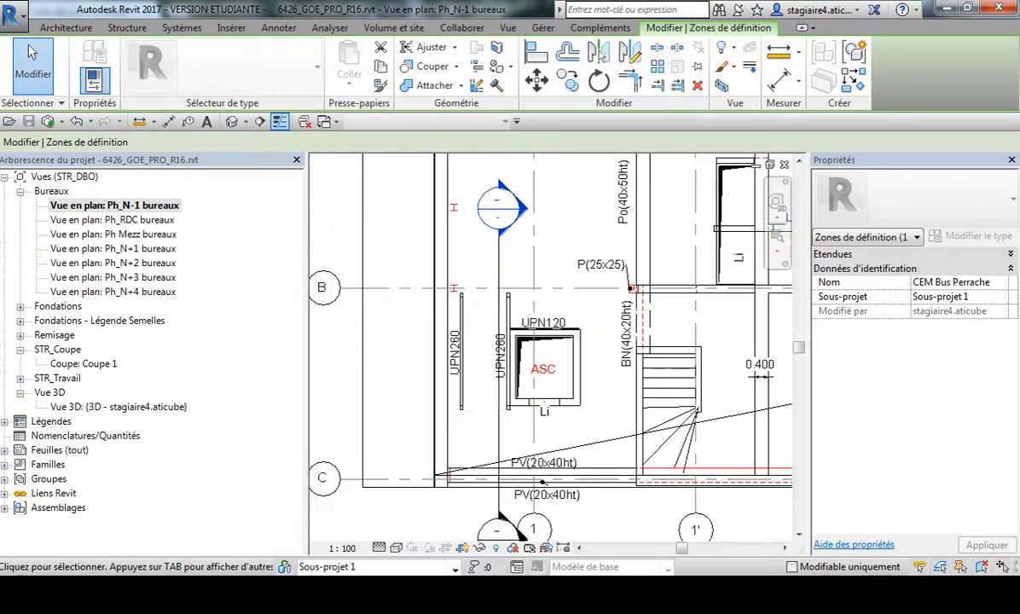
{"action": "left_click_drag", "start_coordinate": [593, 418], "coordinate": [421, 286]}
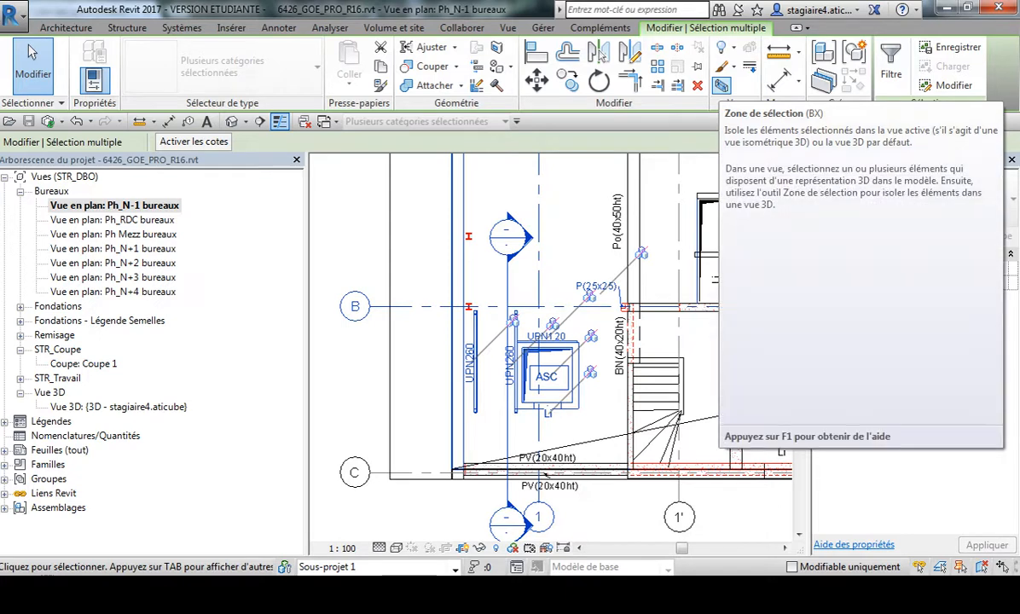
{"action": "left_click", "coordinate": [720, 85]}
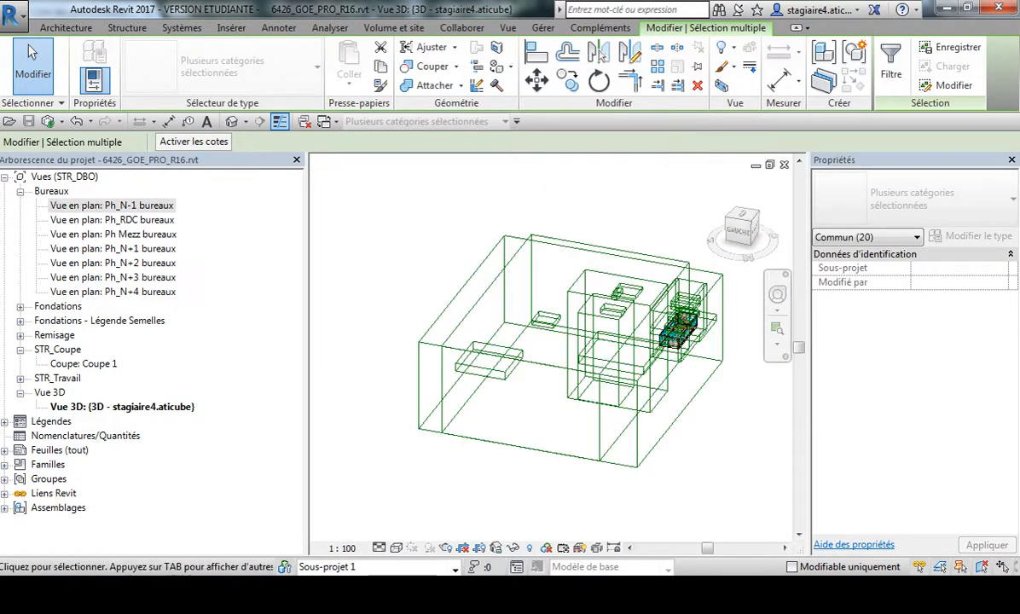
Step: Inspect the volume cropped by the selection box in the 3D view from the rear
{"action": "middle_click_drag", "start_coordinate": [521, 367], "coordinate": [545, 392], "text": "shift"}
{"action": "scroll", "coordinate": [545, 383], "scroll_direction": "up", "scroll_amount": 10}
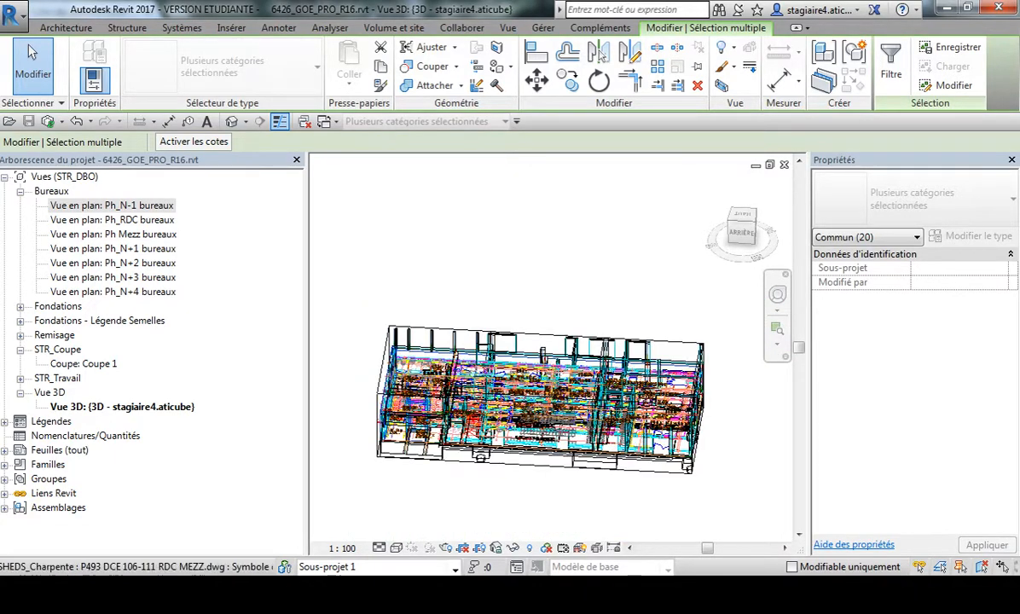
{"action": "scroll", "coordinate": [524, 439], "scroll_direction": "up", "scroll_amount": 4}
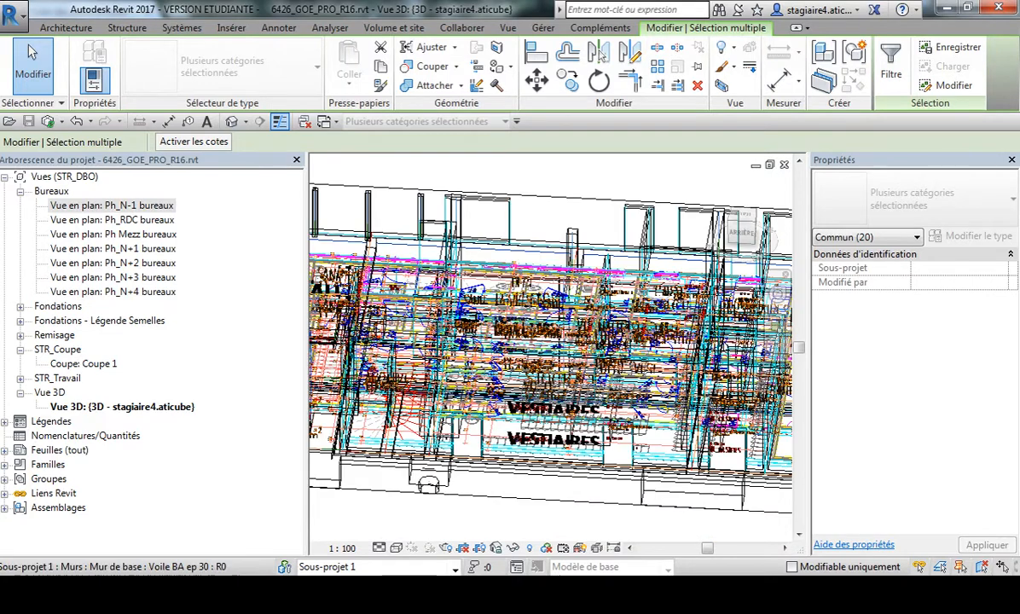
{"action": "key", "text": "Escape"}
Step: Return to the Ph_N-1 bureaux plan, reselect the stringers and ASC shaft elements, and apply Zone de sélection to them again
{"action": "double_click", "coordinate": [112, 205]}
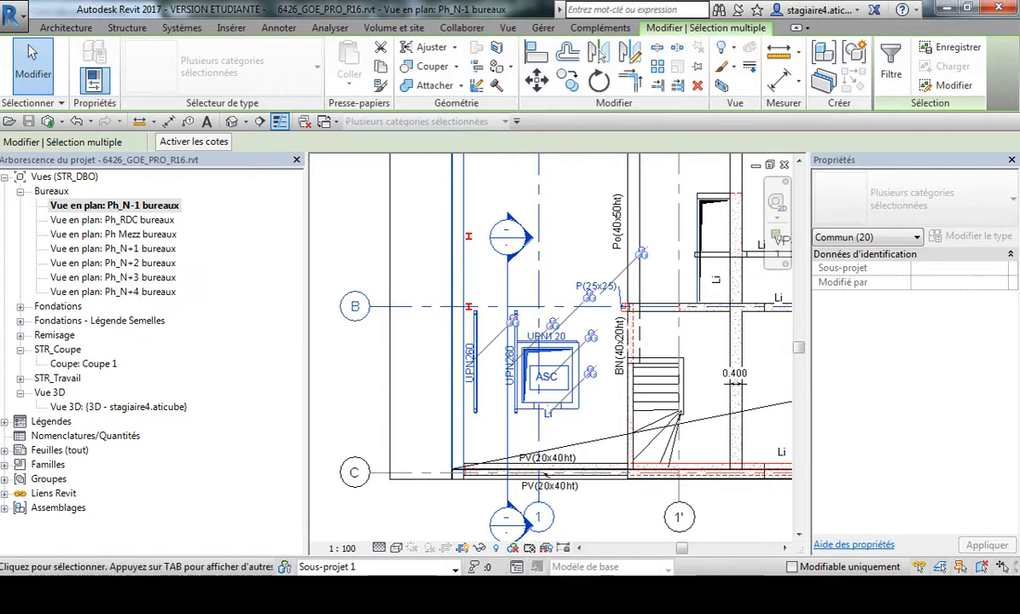
{"action": "key", "text": "Escape"}
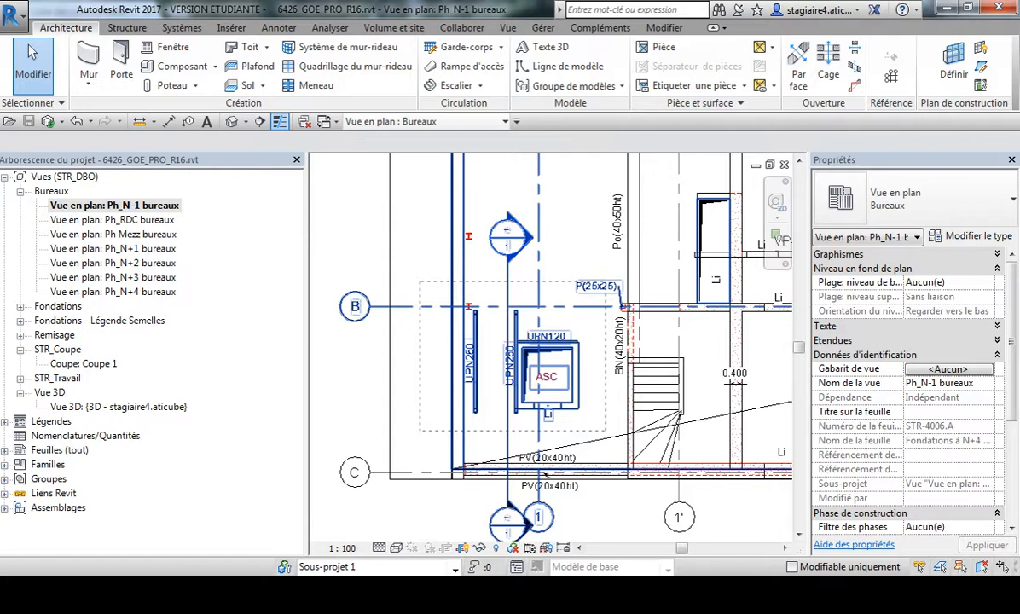
{"action": "left_click_drag", "start_coordinate": [606, 282], "coordinate": [420, 431]}
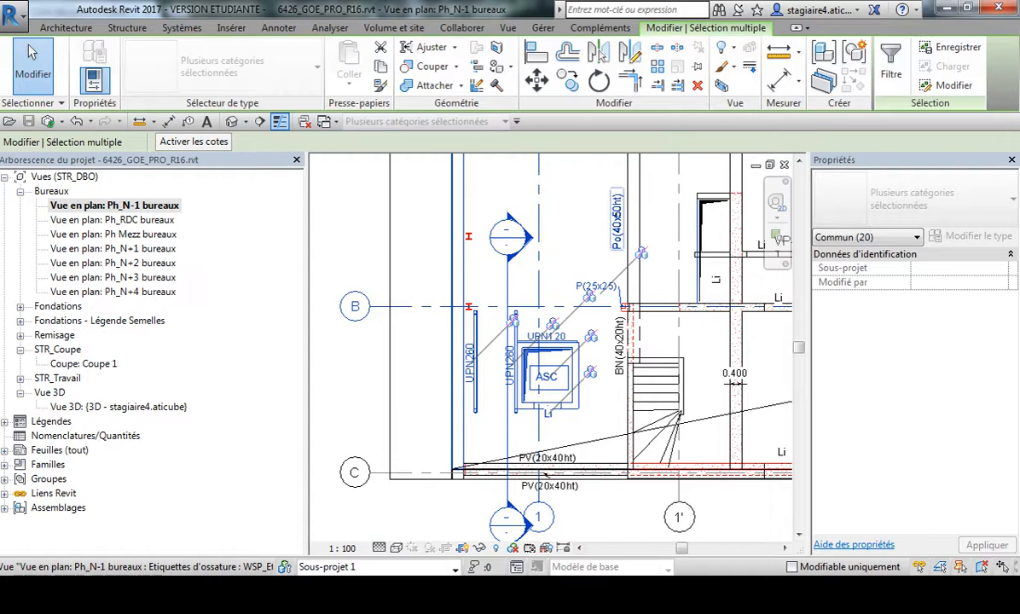
{"action": "left_click", "coordinate": [720, 85]}
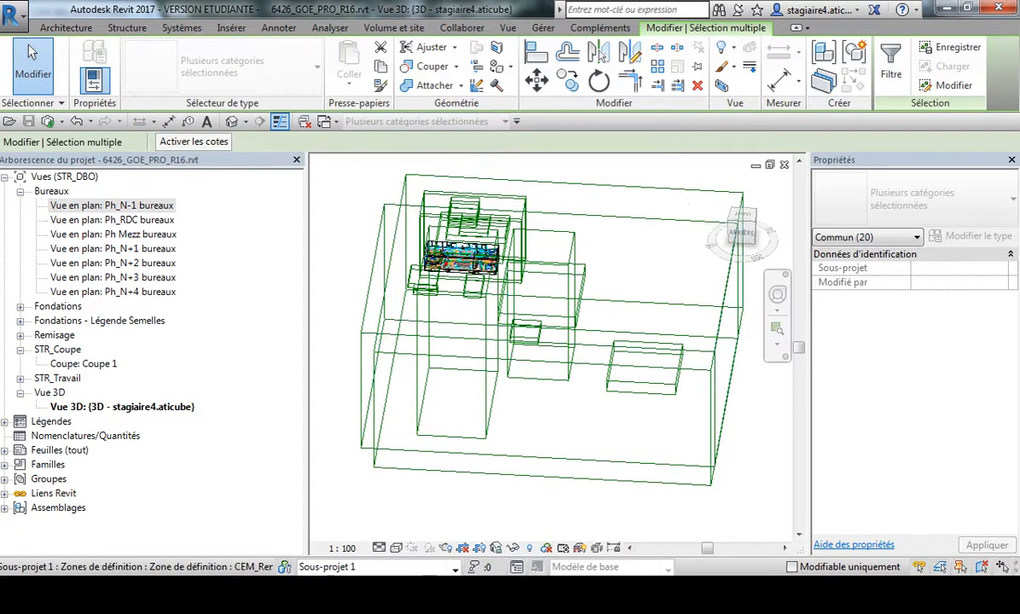
Step: Examine the cropped 3D volume from the right and front sides, focusing on the corner with the stair stringers and elevator shaft
{"action": "scroll", "coordinate": [474, 307], "scroll_direction": "down", "scroll_amount": 2}
{"action": "middle_click_drag", "start_coordinate": [474, 307], "coordinate": [596, 309], "text": "shift"}
{"action": "scroll", "coordinate": [461, 307], "scroll_direction": "up", "scroll_amount": 5}
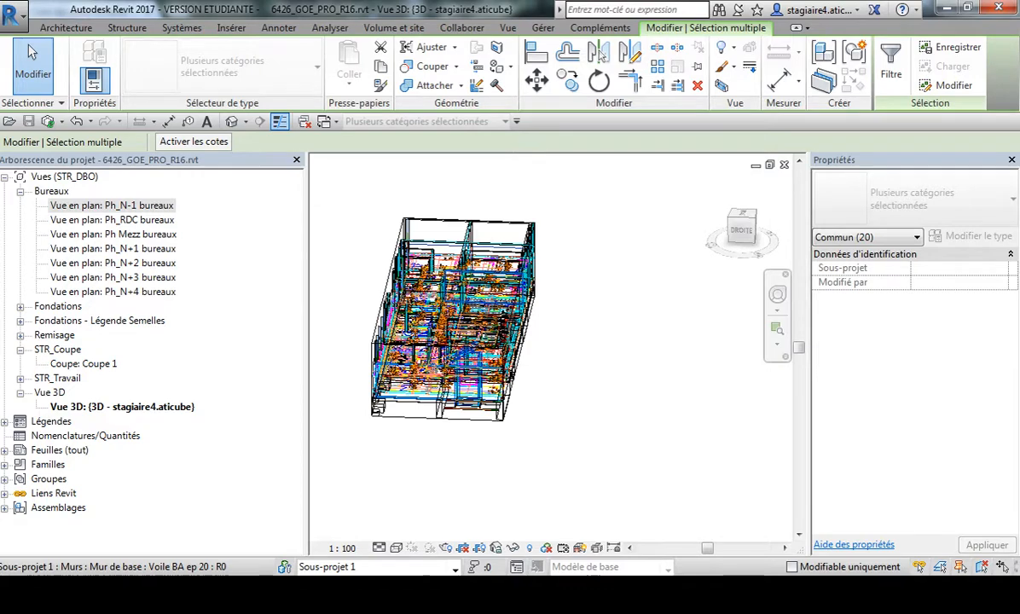
{"action": "scroll", "coordinate": [423, 349], "scroll_direction": "up", "scroll_amount": 3}
{"action": "scroll", "coordinate": [422, 350], "scroll_direction": "down", "scroll_amount": 1}
{"action": "scroll", "coordinate": [393, 435], "scroll_direction": "up", "scroll_amount": 2}
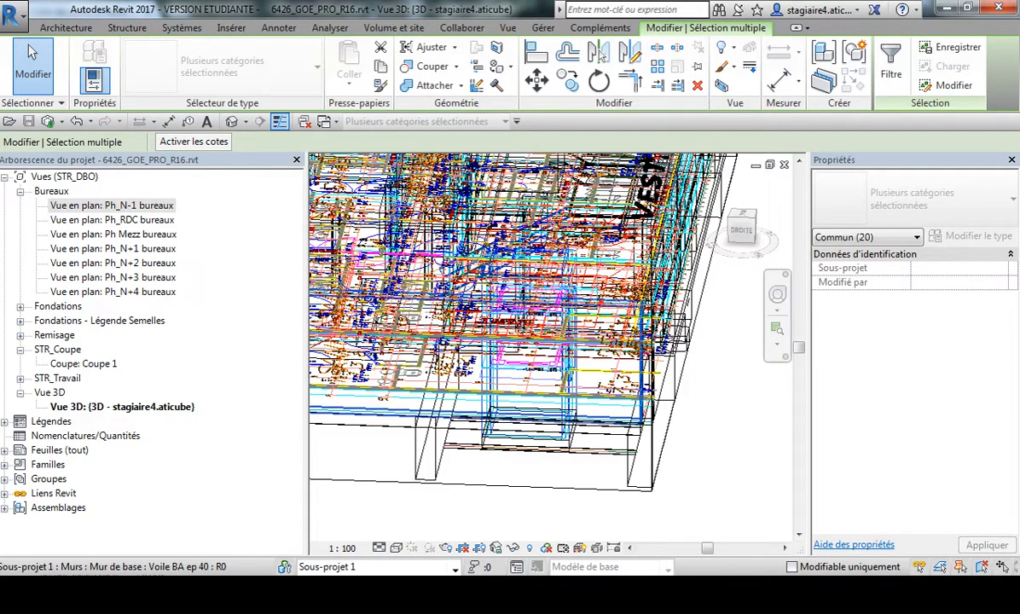
{"action": "scroll", "coordinate": [418, 350], "scroll_direction": "down", "scroll_amount": 5}
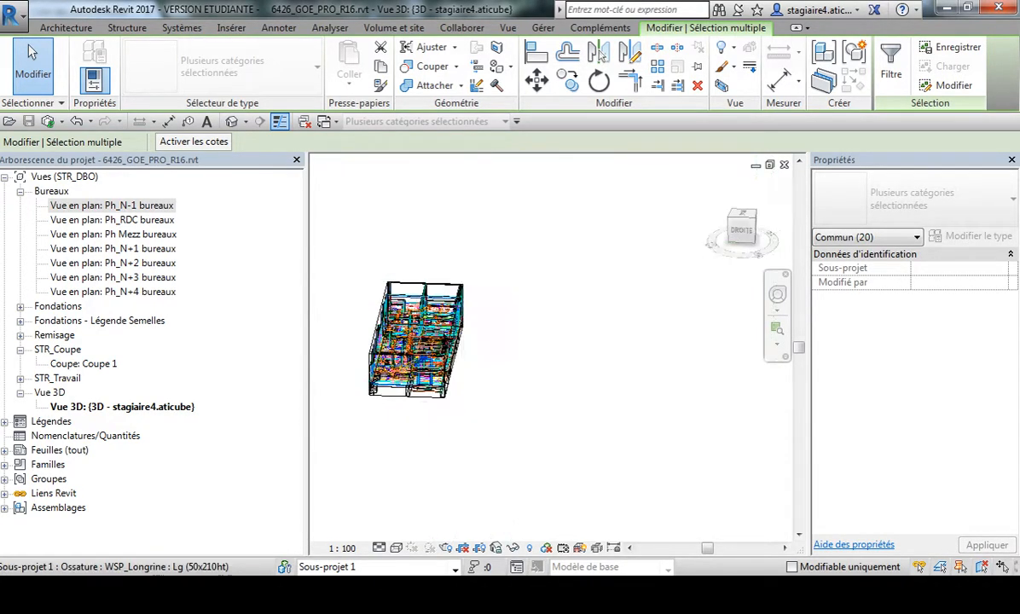
{"action": "middle_click_drag", "start_coordinate": [418, 350], "coordinate": [452, 346], "text": "shift"}
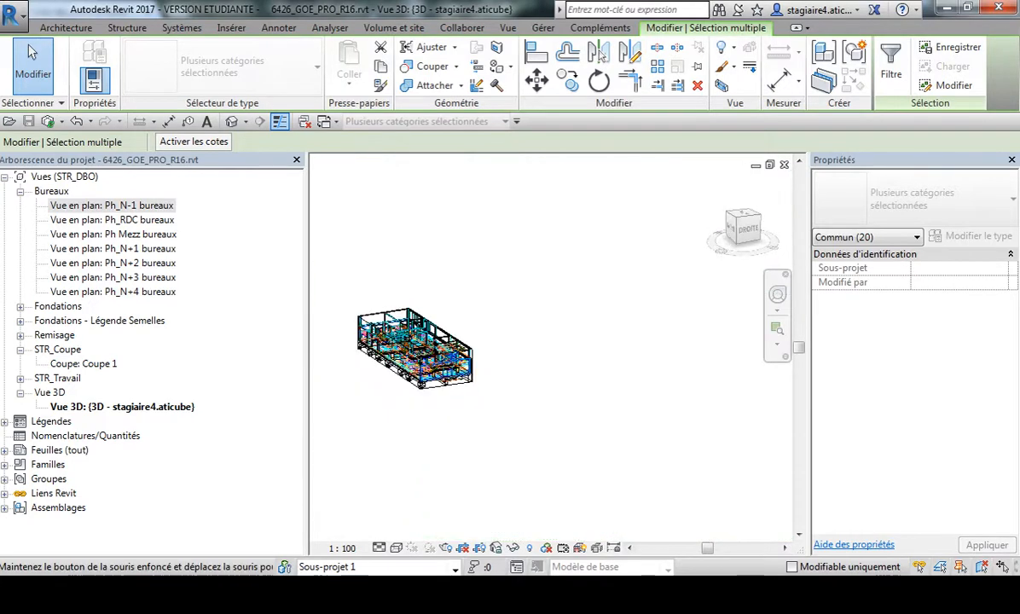
{"action": "scroll", "coordinate": [363, 341], "scroll_direction": "up", "scroll_amount": 4}
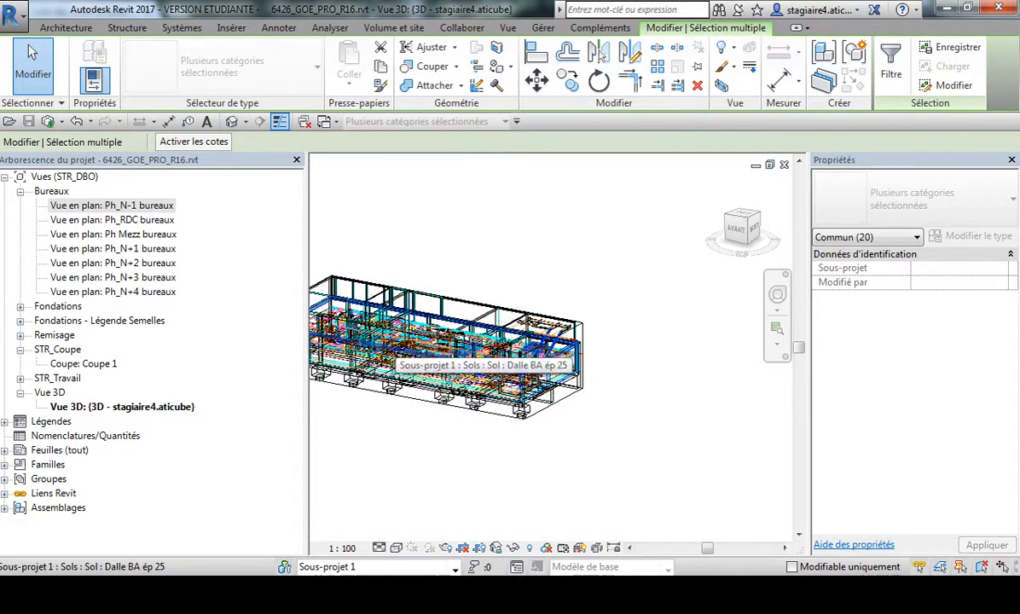
{"action": "middle_click_drag", "start_coordinate": [418, 350], "coordinate": [435, 341], "text": "shift"}
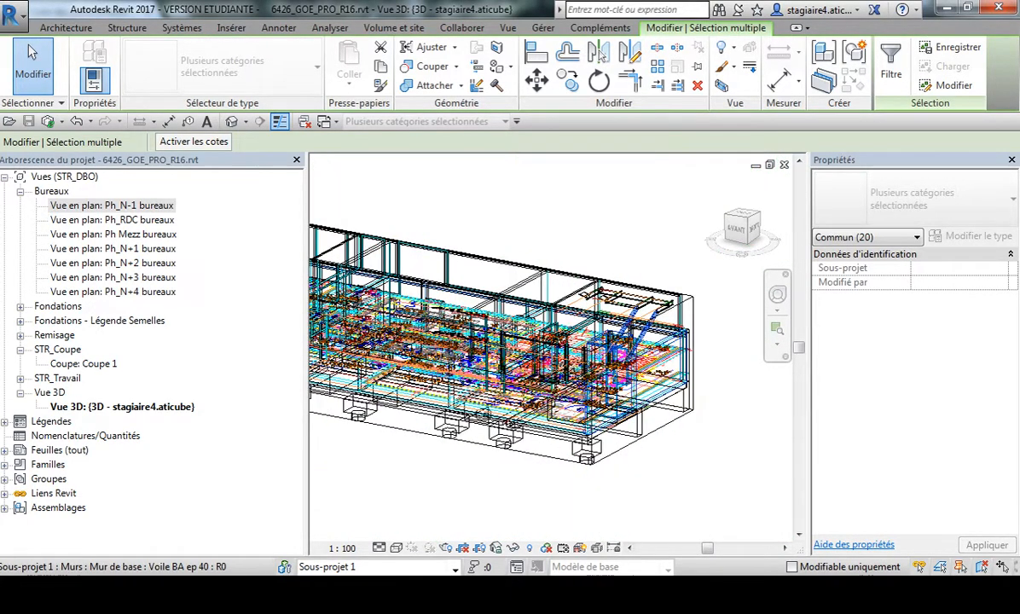
Step: Examine the stair stringers and landing area beside the ASC shaft up close in the cropped 3D view
{"action": "scroll", "coordinate": [529, 349], "scroll_direction": "up", "scroll_amount": 3}
{"action": "scroll", "coordinate": [550, 349], "scroll_direction": "up", "scroll_amount": 5}
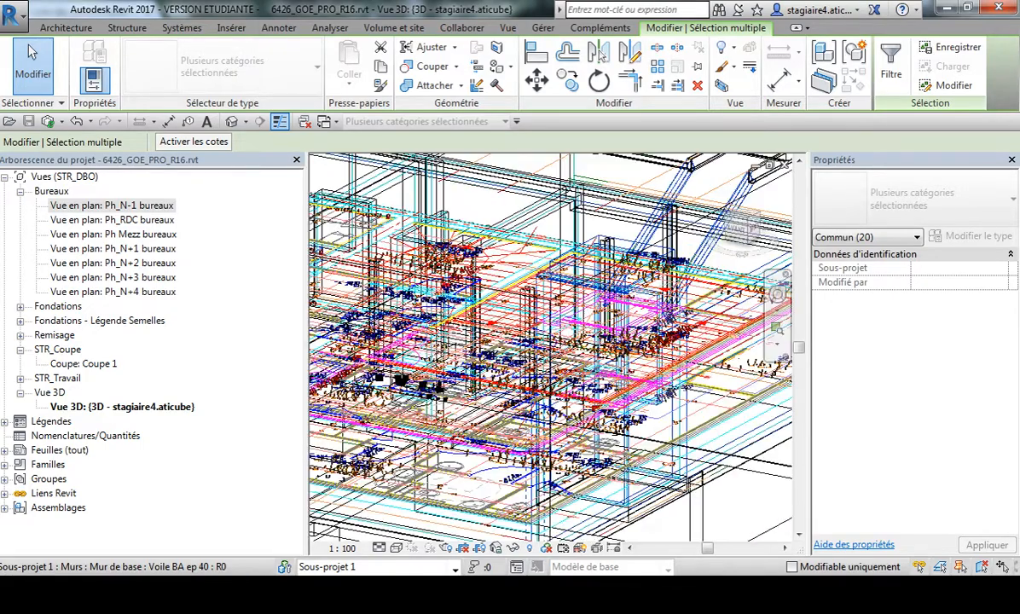
{"action": "middle_click_drag", "start_coordinate": [550, 349], "coordinate": [384, 460]}
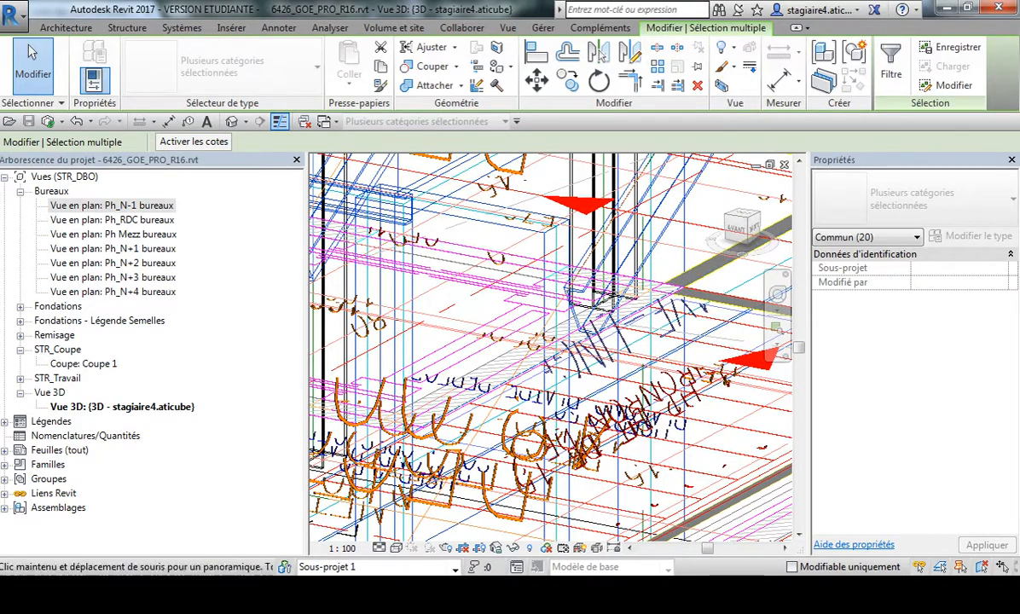
{"action": "scroll", "coordinate": [341, 503], "scroll_direction": "down", "scroll_amount": 3}
{"action": "scroll", "coordinate": [493, 398], "scroll_direction": "down", "scroll_amount": 3}
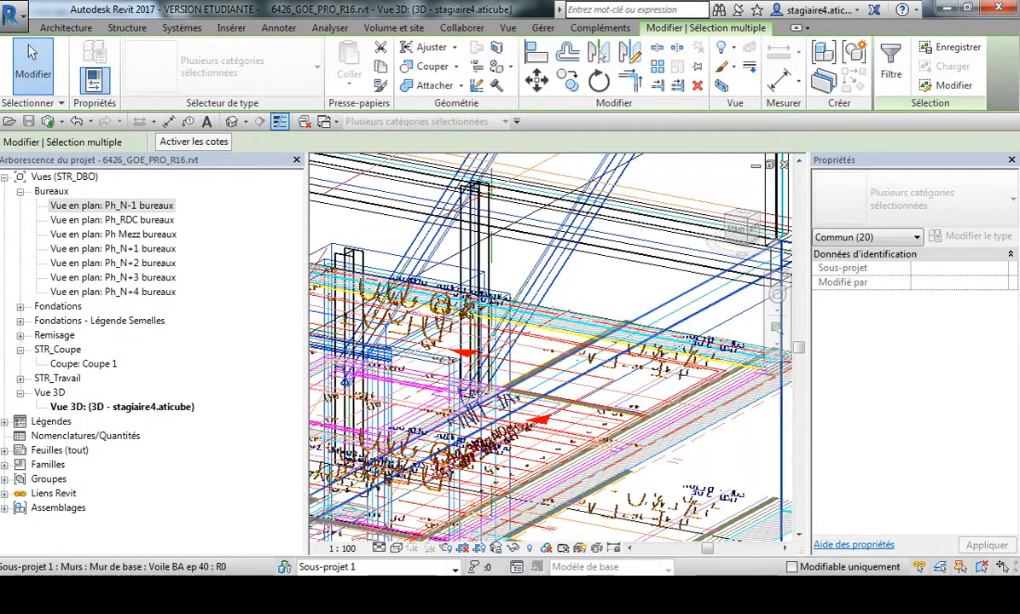
{"action": "scroll", "coordinate": [550, 350], "scroll_direction": "up", "scroll_amount": 5}
{"action": "middle_click_drag", "start_coordinate": [512, 358], "coordinate": [555, 362]}
{"action": "middle_click_drag", "start_coordinate": [503, 409], "coordinate": [507, 448], "text": "shift"}
{"action": "scroll", "coordinate": [379, 433], "scroll_direction": "down", "scroll_amount": 1}
{"action": "scroll", "coordinate": [418, 366], "scroll_direction": "down", "scroll_amount": 5}
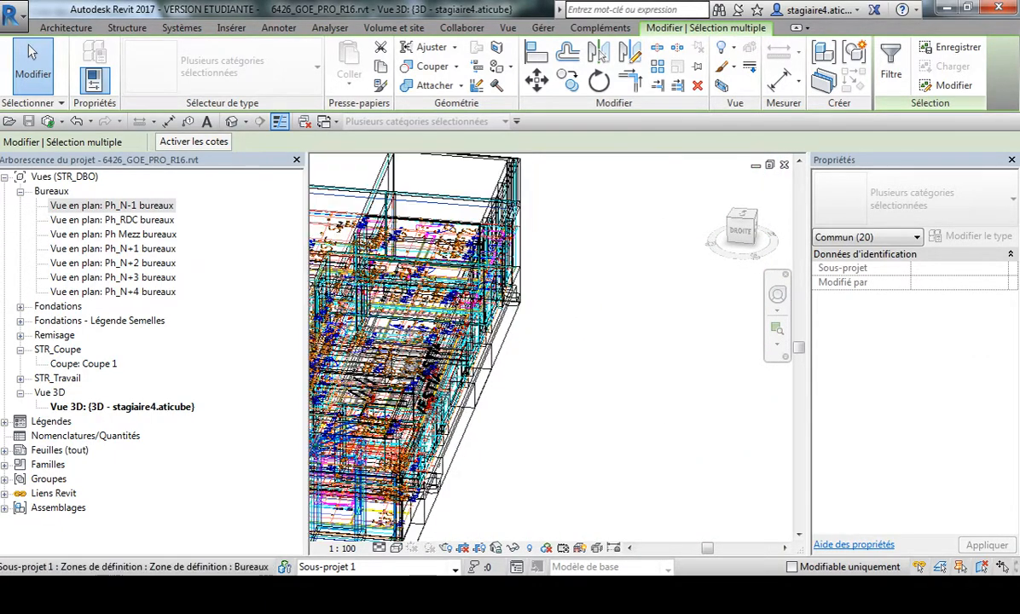
Step: Look over the whole cropped building volume and the footings along its edge in the 3D view
{"action": "scroll", "coordinate": [477, 393], "scroll_direction": "down", "scroll_amount": 2}
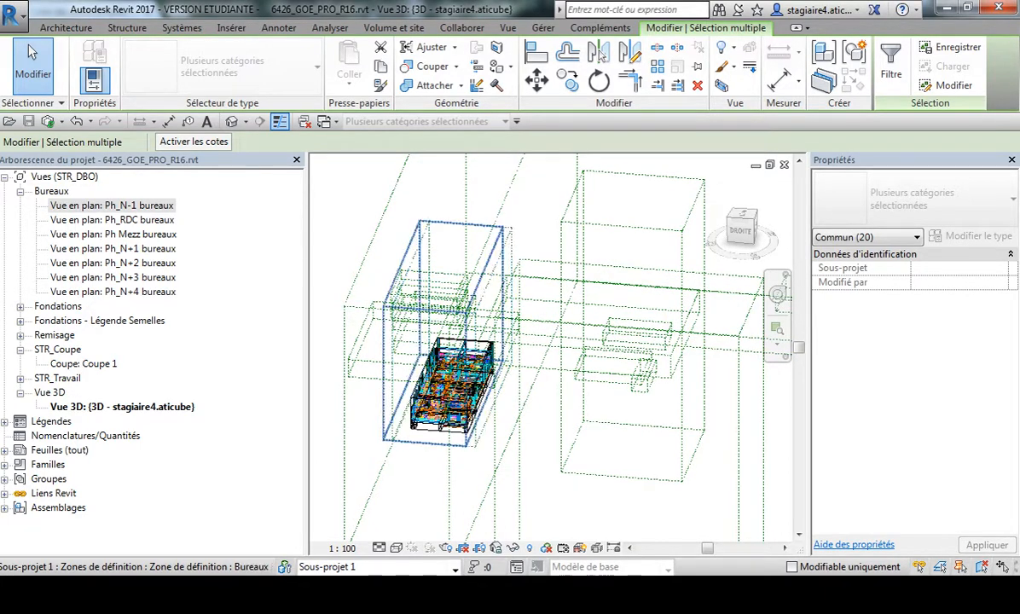
{"action": "left_click", "coordinate": [499, 395]}
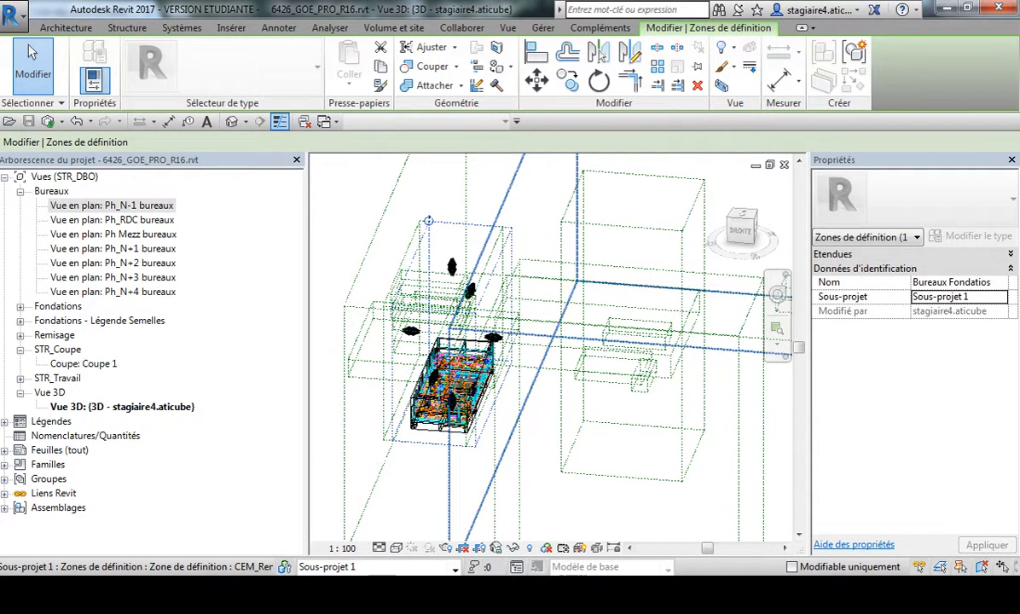
{"action": "scroll", "coordinate": [450, 411], "scroll_direction": "up", "scroll_amount": 4}
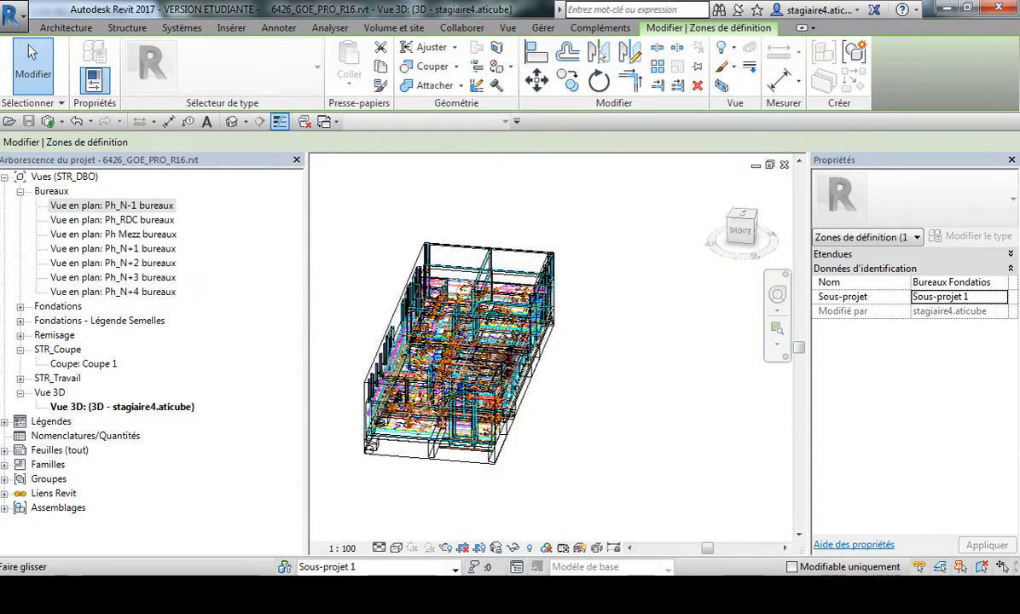
{"action": "scroll", "coordinate": [459, 404], "scroll_direction": "up", "scroll_amount": 2}
{"action": "scroll", "coordinate": [467, 405], "scroll_direction": "up", "scroll_amount": 6}
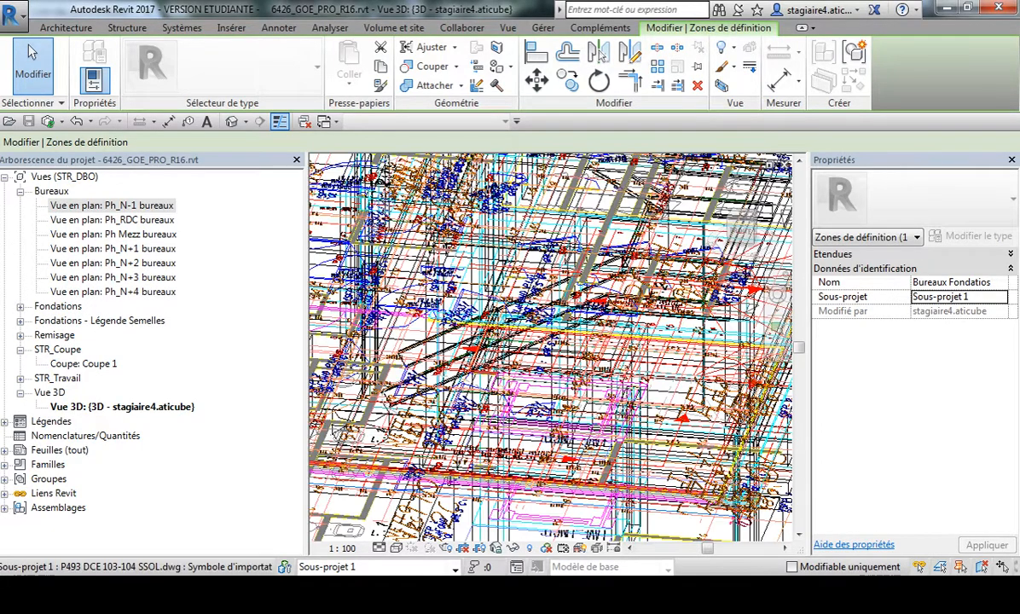
{"action": "middle_click_drag", "start_coordinate": [529, 300], "coordinate": [470, 299], "text": "shift"}
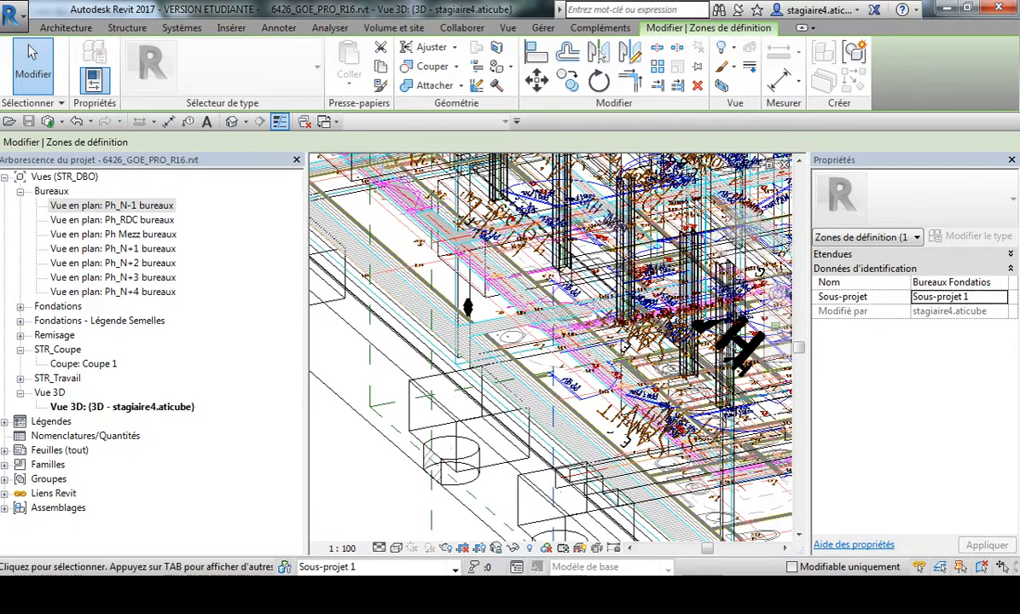
{"action": "scroll", "coordinate": [453, 416], "scroll_direction": "down", "scroll_amount": 1}
Step: In the Ph_N-1 bureaux plan, select the Voile BA ep 20 wall of the ASC shaft and isolate it in 3D with Zone de sélection
{"action": "double_click", "coordinate": [112, 204]}
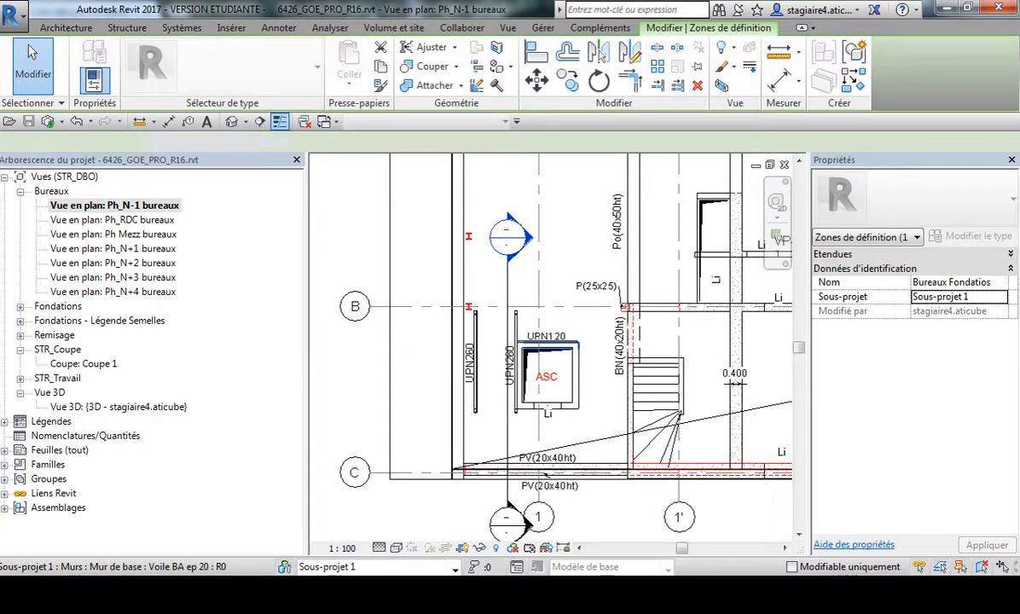
{"action": "left_click", "coordinate": [475, 375]}
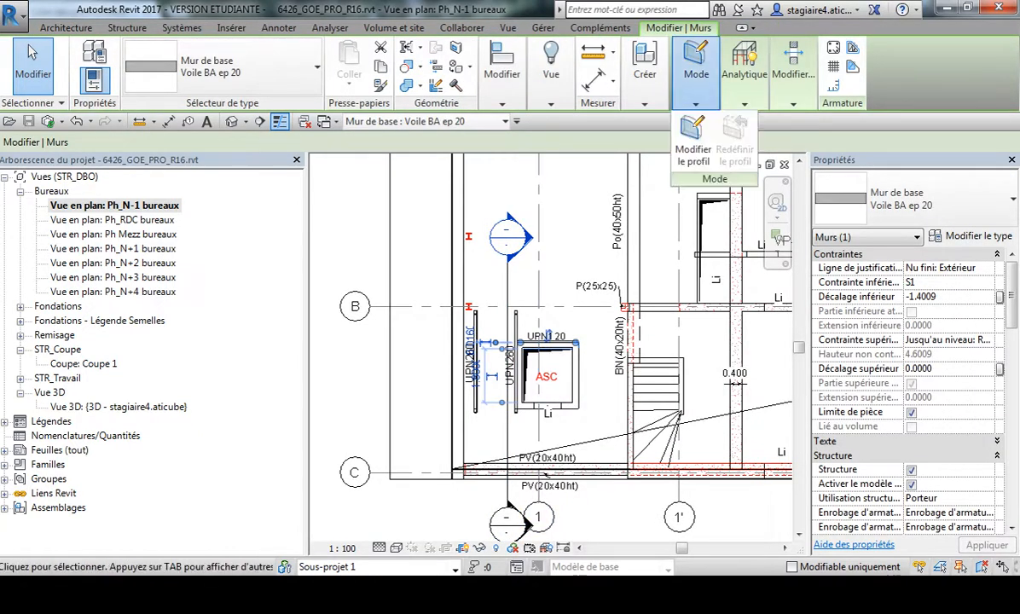
{"action": "left_click", "coordinate": [644, 102]}
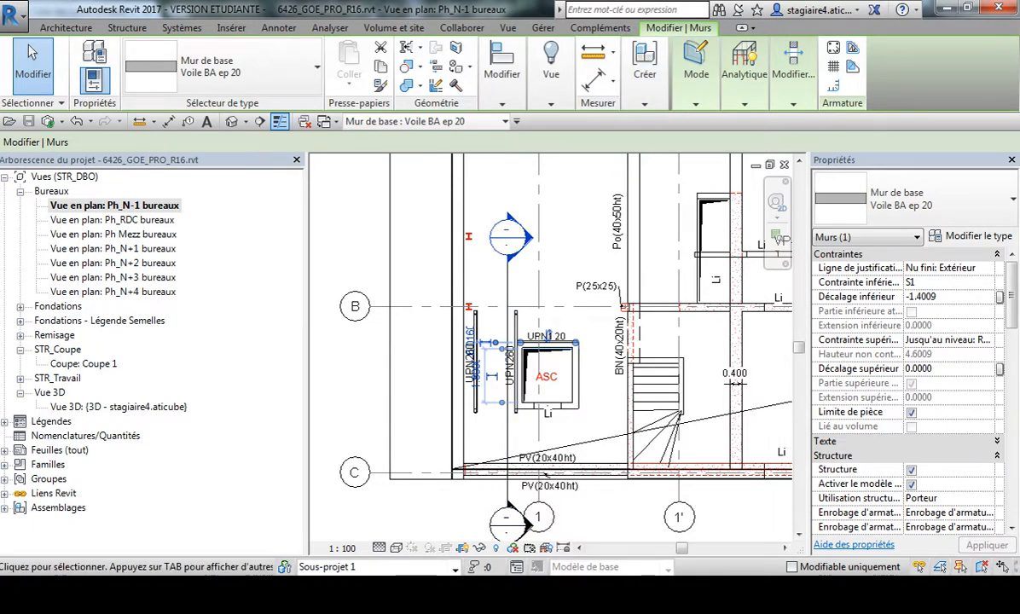
{"action": "left_click", "coordinate": [645, 77]}
{"action": "mouse_move", "coordinate": [745, 77]}
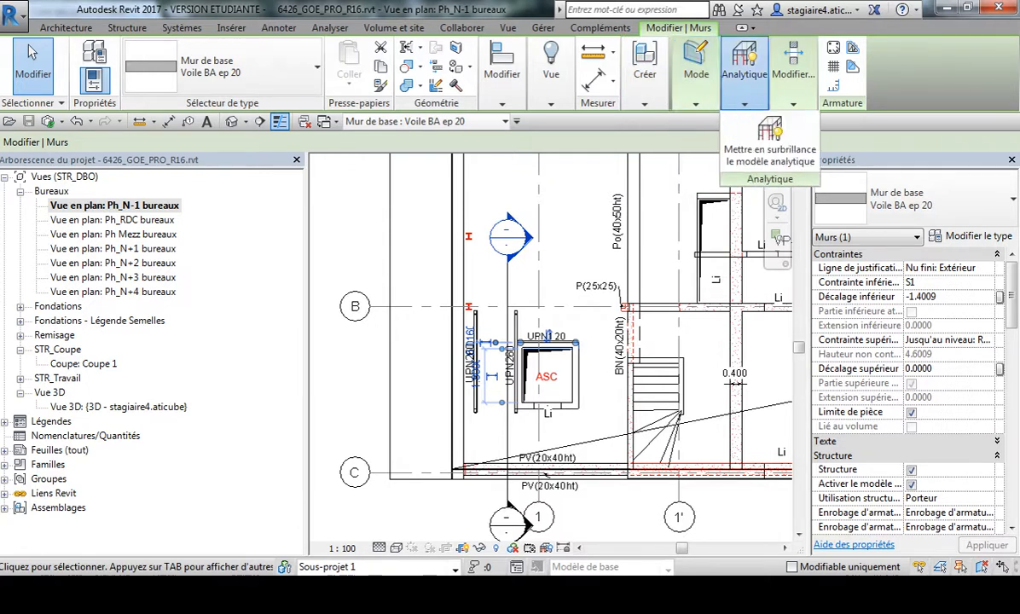
{"action": "mouse_move", "coordinate": [793, 76]}
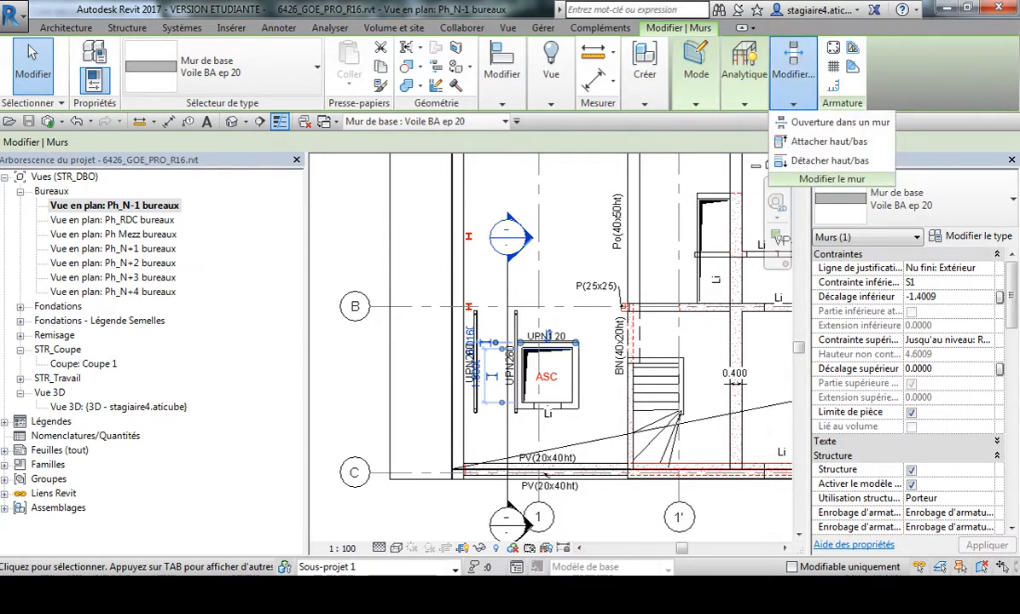
{"action": "mouse_move", "coordinate": [551, 76]}
{"action": "left_click", "coordinate": [538, 161]}
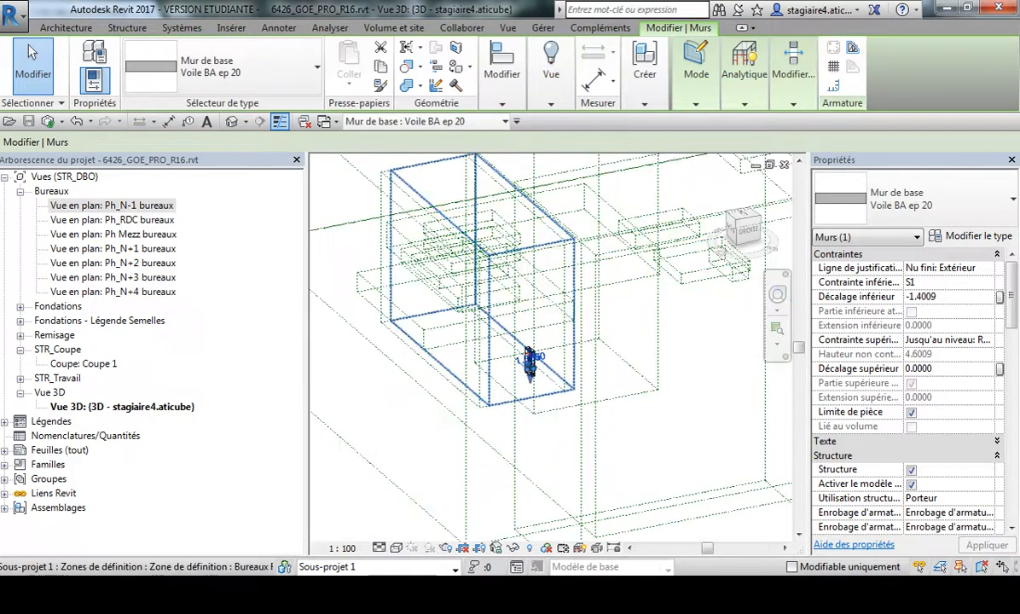
Step: Inspect the ASC shaft wall, its top channel and the imported plan linework in the cropped 3D volume
{"action": "middle_click_drag", "start_coordinate": [504, 401], "coordinate": [546, 400], "text": "shift"}
{"action": "middle_click_drag", "start_coordinate": [482, 418], "coordinate": [659, 406], "text": "shift"}
{"action": "scroll", "coordinate": [536, 432], "scroll_direction": "up", "scroll_amount": 4}
{"action": "middle_click_drag", "start_coordinate": [658, 406], "coordinate": [514, 424]}
{"action": "key", "text": "Escape"}
{"action": "middle_click_drag", "start_coordinate": [456, 189], "coordinate": [456, 306]}
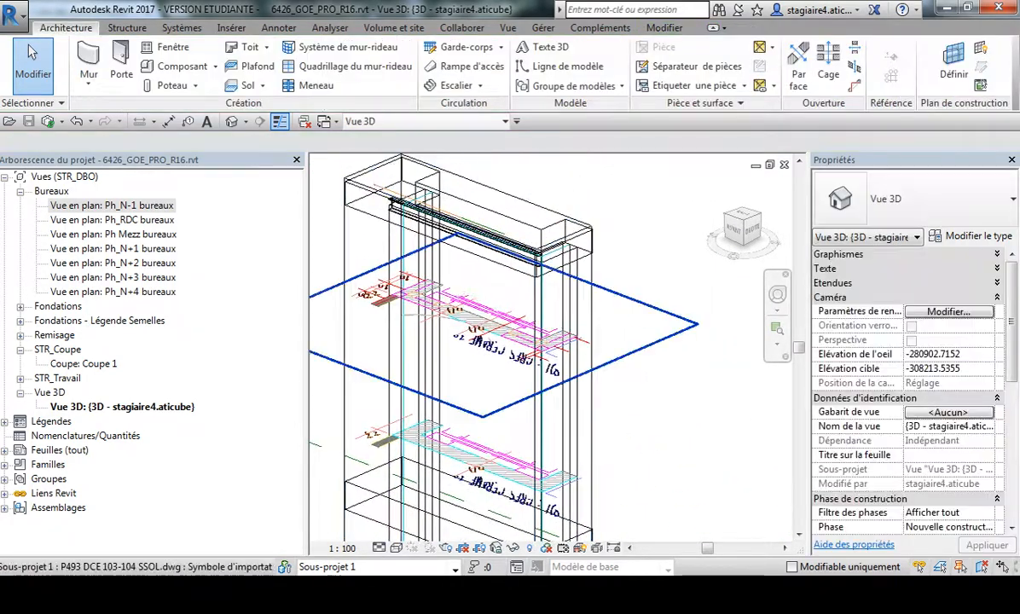
{"action": "scroll", "coordinate": [455, 305], "scroll_direction": "up", "scroll_amount": 5}
{"action": "scroll", "coordinate": [504, 371], "scroll_direction": "down", "scroll_amount": 2}
{"action": "middle_click_drag", "start_coordinate": [322, 311], "coordinate": [479, 352]}
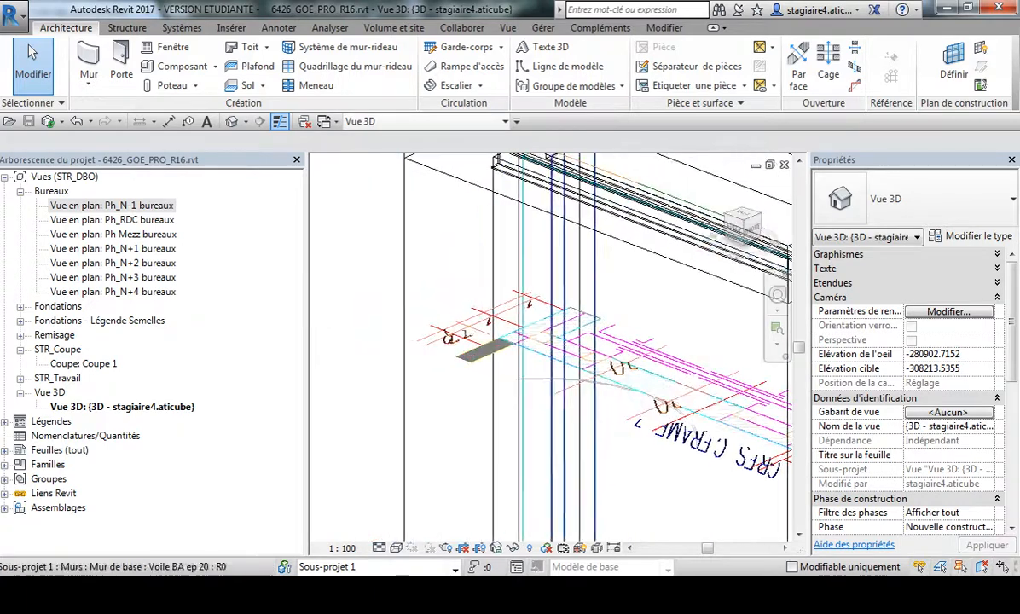
{"action": "scroll", "coordinate": [474, 351], "scroll_direction": "up", "scroll_amount": 3}
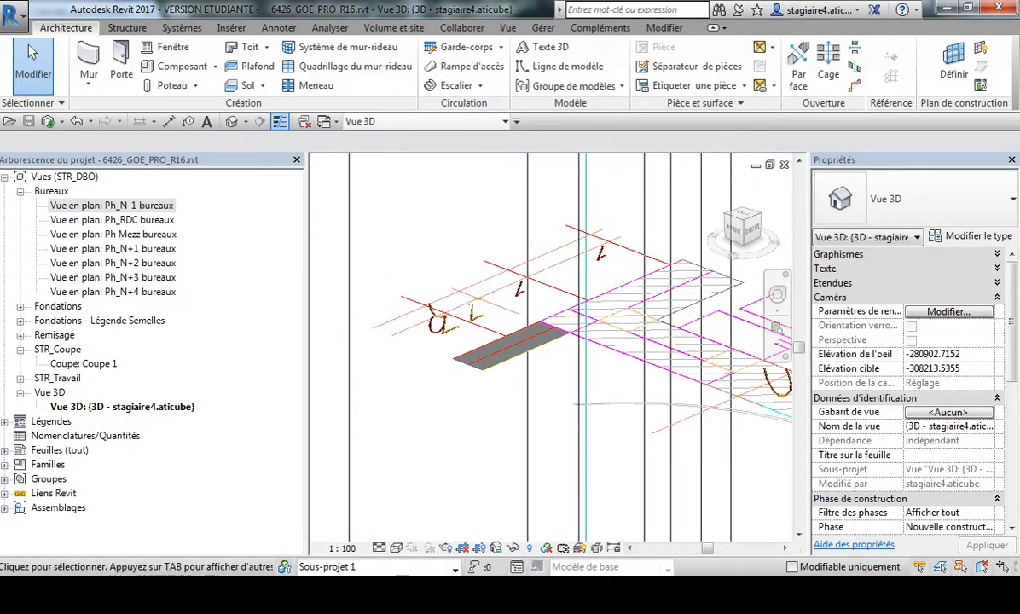
Step: In the Ph_N-1 bureaux plan, select the UPN260 stringer next to the ASC shaft and crop the 3D view around it with Zone de sélection
{"action": "double_click", "coordinate": [111, 205]}
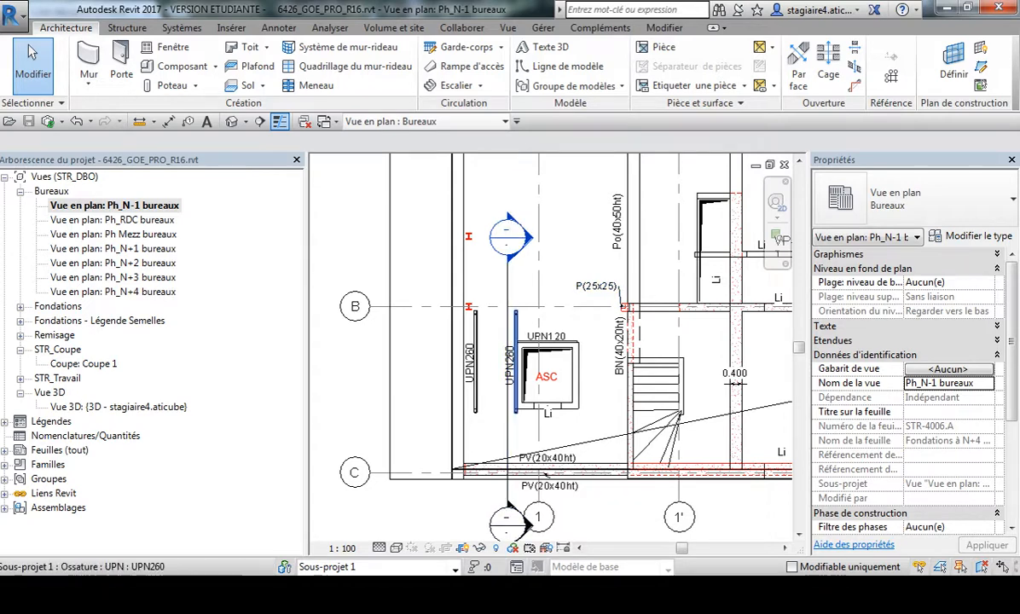
{"action": "scroll", "coordinate": [523, 398], "scroll_direction": "up", "scroll_amount": 4}
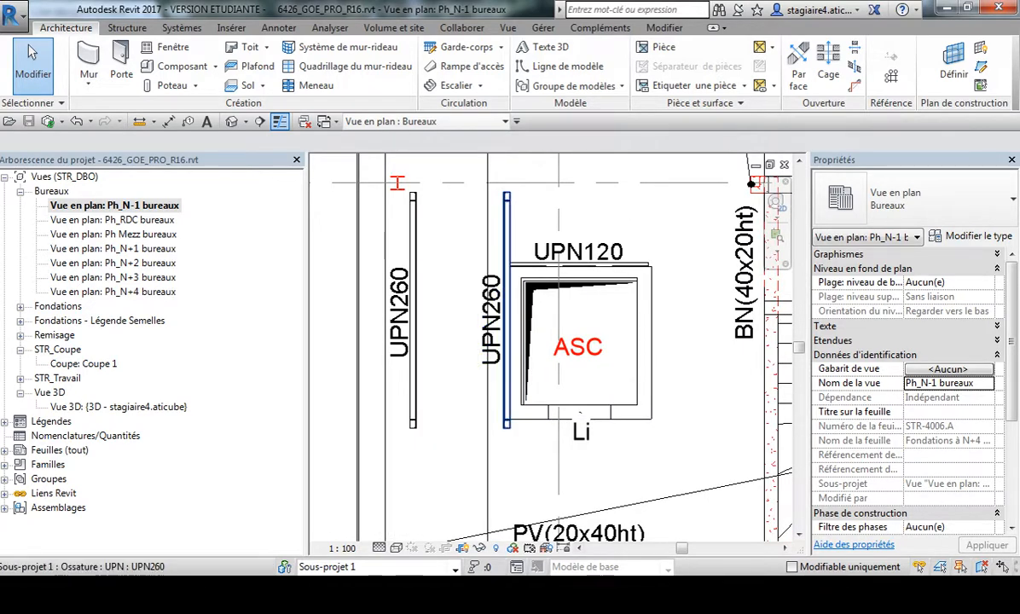
{"action": "left_click", "coordinate": [507, 341]}
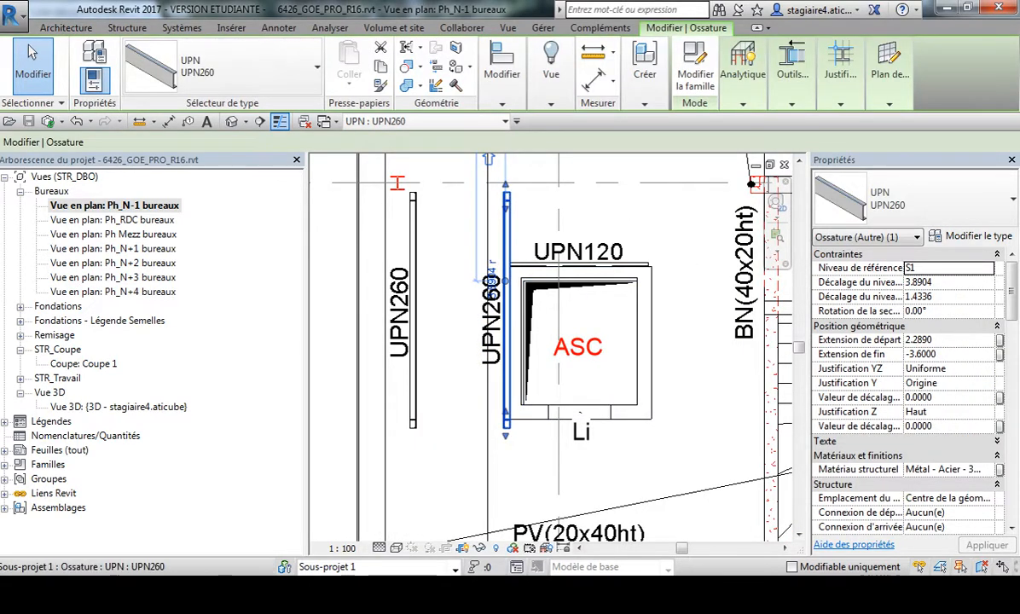
{"action": "left_click", "coordinate": [551, 103]}
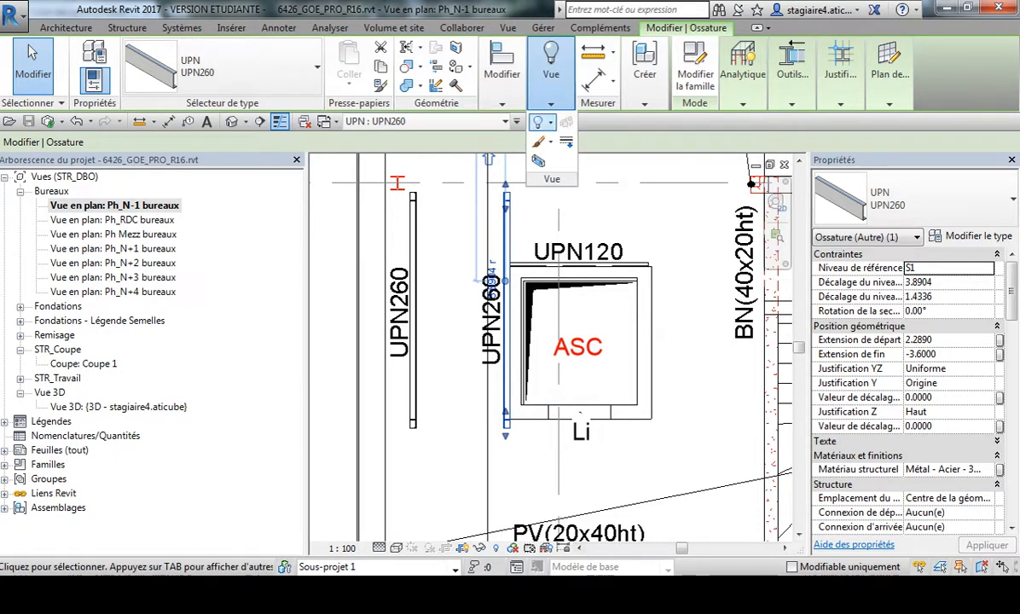
{"action": "left_click", "coordinate": [538, 161]}
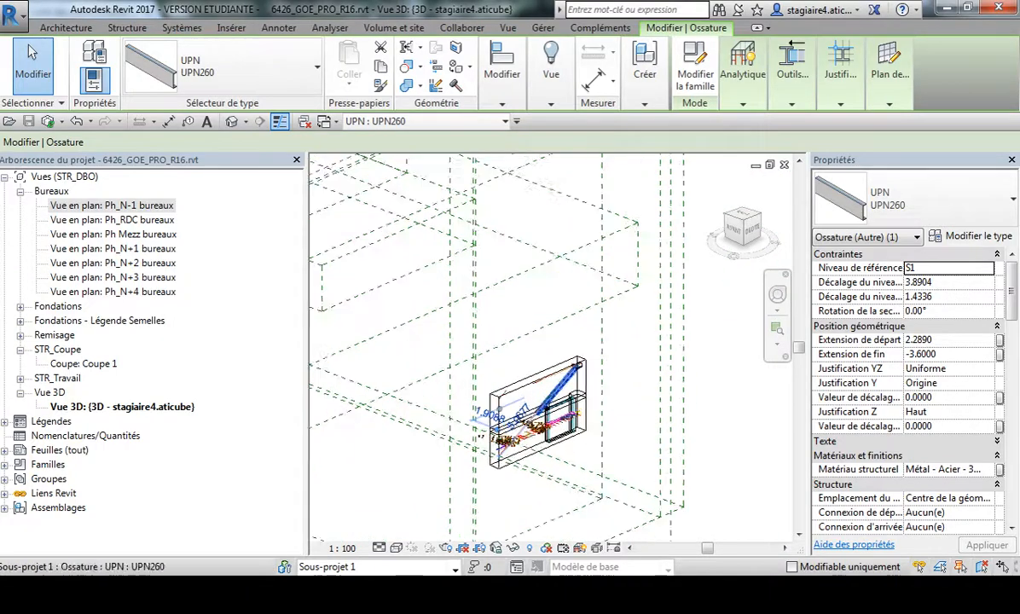
Step: Examine the UPN260 stringer and its junctions with the landing channels from several angles in 3D
{"action": "scroll", "coordinate": [571, 380], "scroll_direction": "up", "scroll_amount": 10}
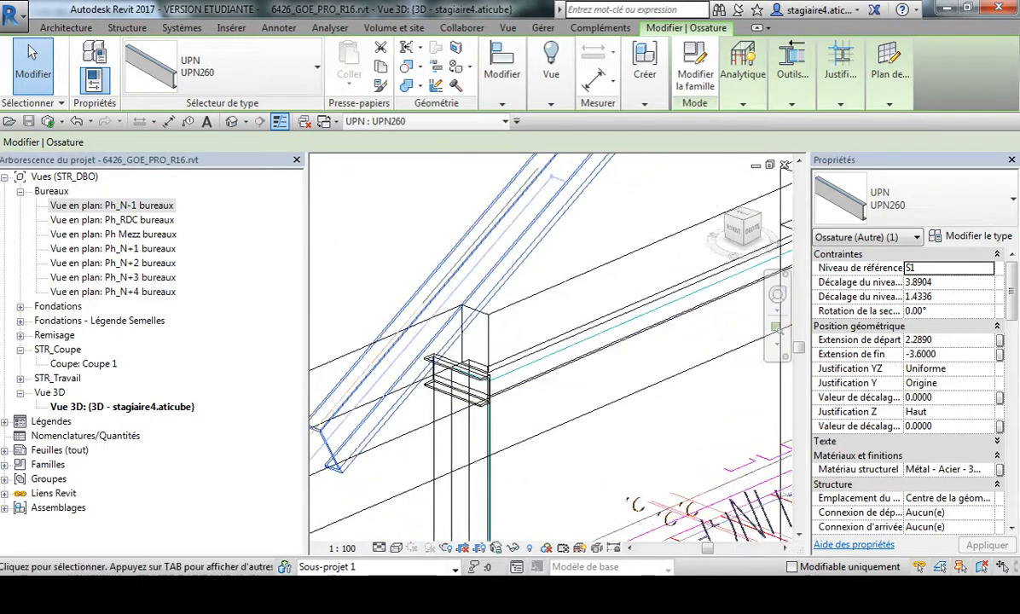
{"action": "scroll", "coordinate": [493, 406], "scroll_direction": "down", "scroll_amount": 2}
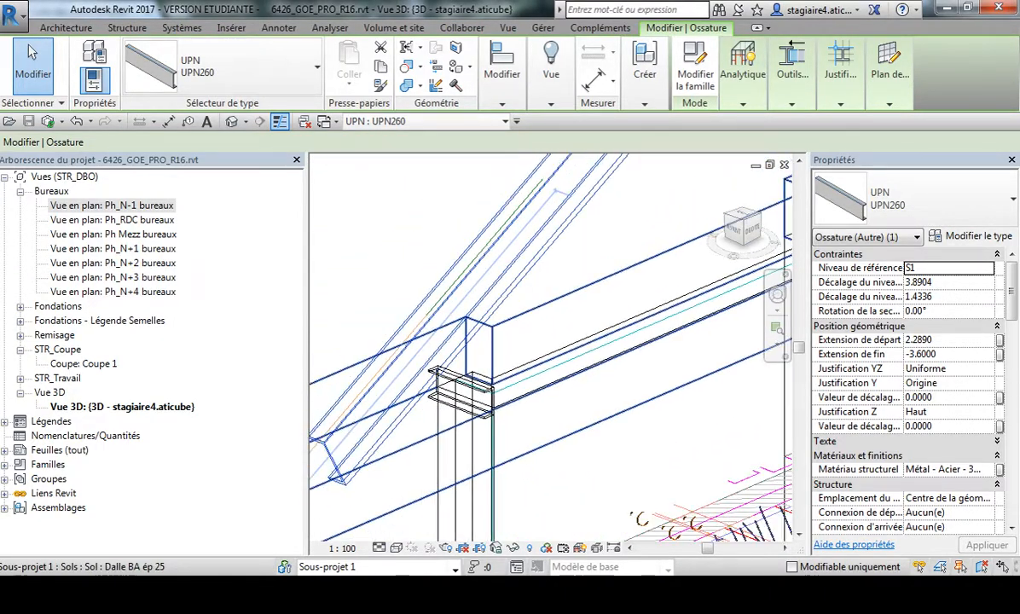
{"action": "mouse_move", "coordinate": [493, 407]}
{"action": "middle_mouse_down", "text": "shift"}
{"action": "mouse_move", "coordinate": [435, 404]}
{"action": "mouse_move", "coordinate": [413, 356]}
{"action": "mouse_move", "coordinate": [478, 399]}
{"action": "mouse_move", "coordinate": [488, 388]}
{"action": "middle_mouse_up", "text": "shift"}
{"action": "scroll", "coordinate": [570, 419], "scroll_direction": "down", "scroll_amount": 4}
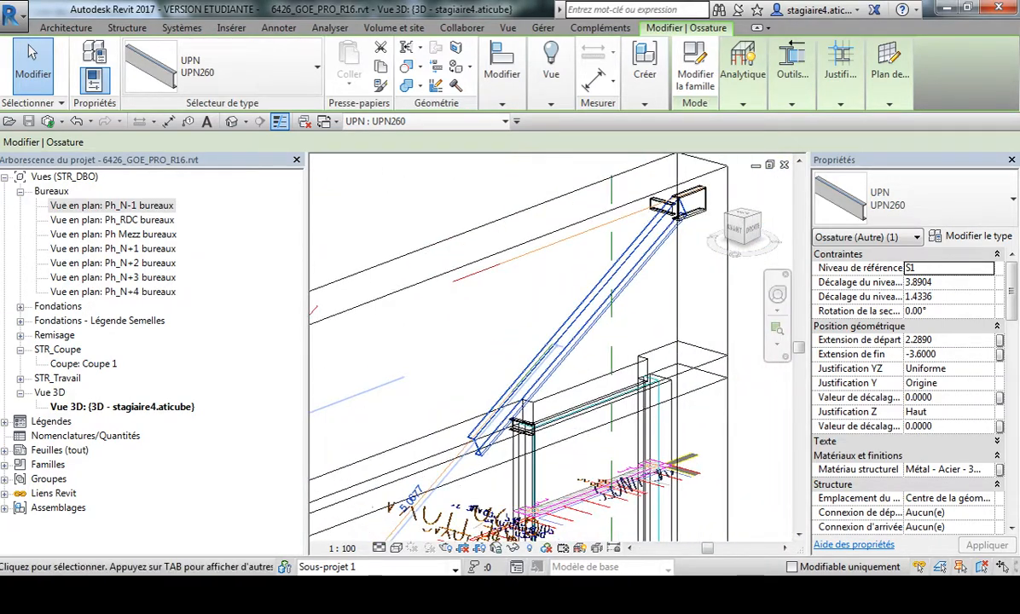
{"action": "middle_click_drag", "start_coordinate": [570, 419], "coordinate": [629, 409], "text": "shift"}
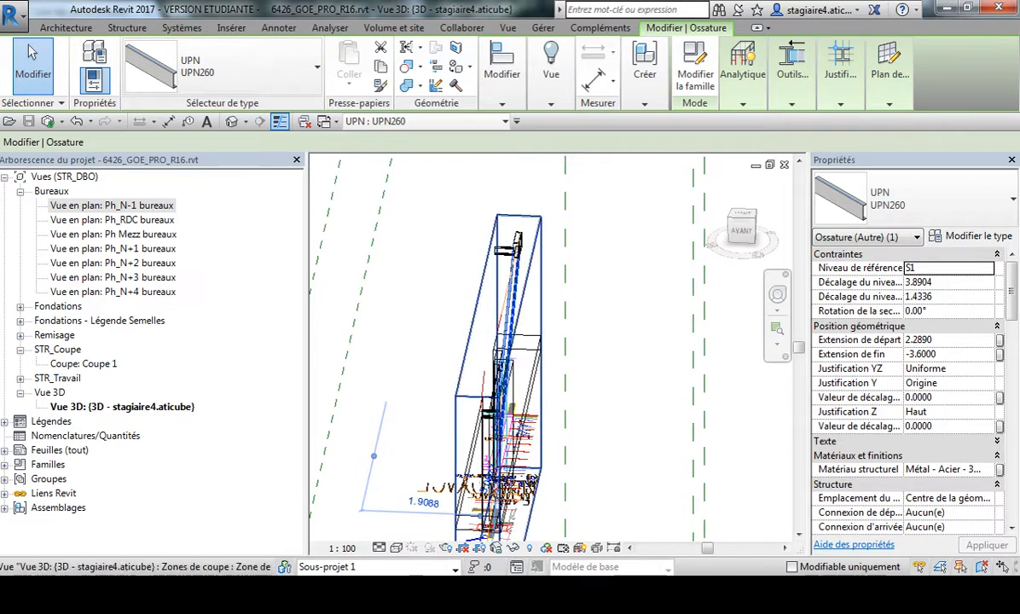
Step: Widen the 3D selection box sideways so that it takes in both stair stringers and the neighbouring posts
{"action": "left_click", "coordinate": [454, 395]}
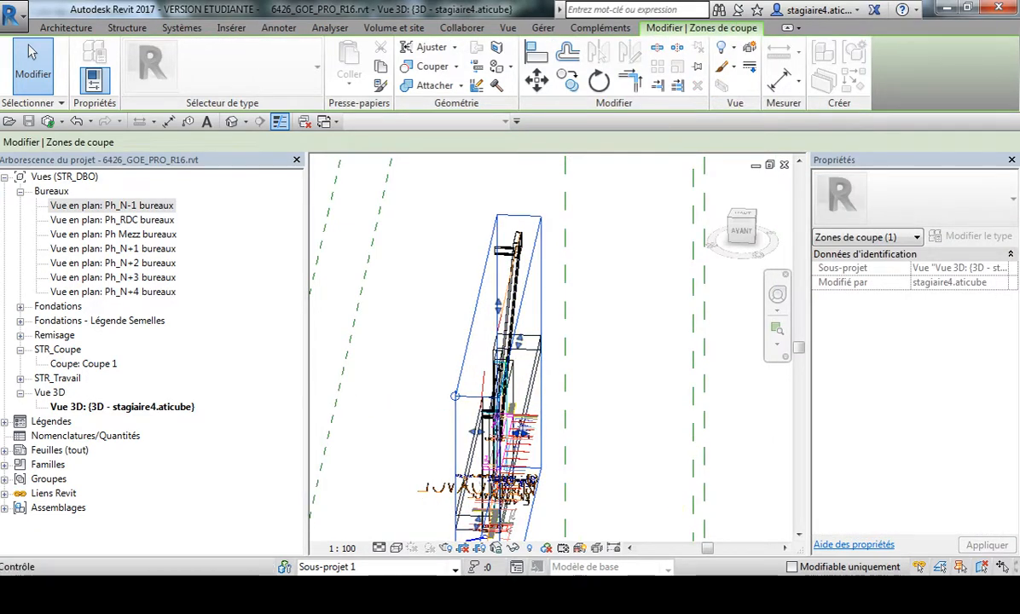
{"action": "left_click_drag", "start_coordinate": [555, 434], "coordinate": [599, 435]}
{"action": "middle_click_drag", "start_coordinate": [598, 435], "coordinate": [700, 440], "text": "shift"}
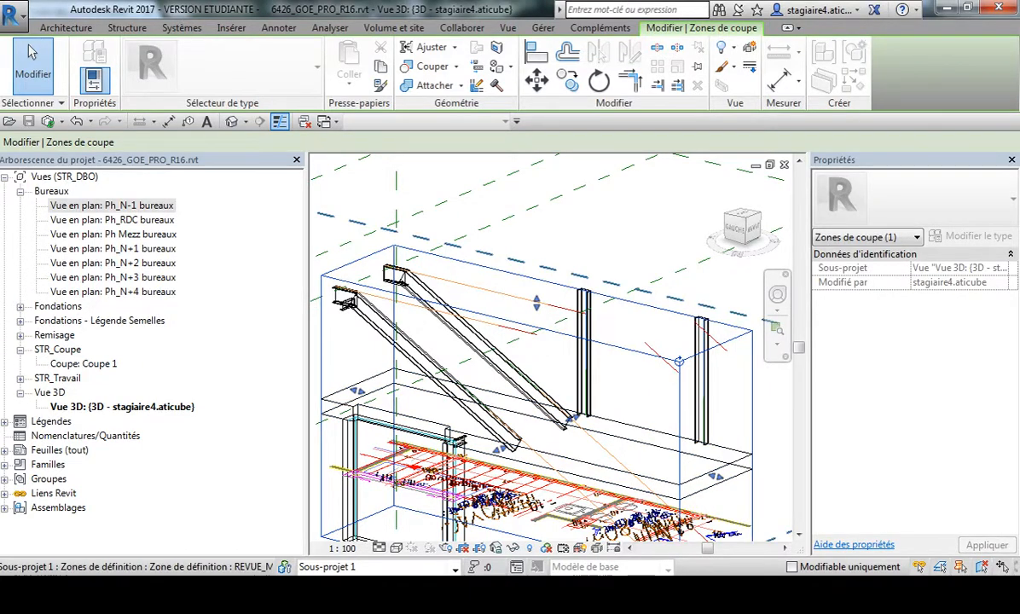
Step: In the Ph_N-1 bureaux plan, select both UPN260 stringers with the ASC shaft elements and apply Zone de sélection to them
{"action": "double_click", "coordinate": [112, 205]}
{"action": "scroll", "coordinate": [557, 439], "scroll_direction": "down", "scroll_amount": 2}
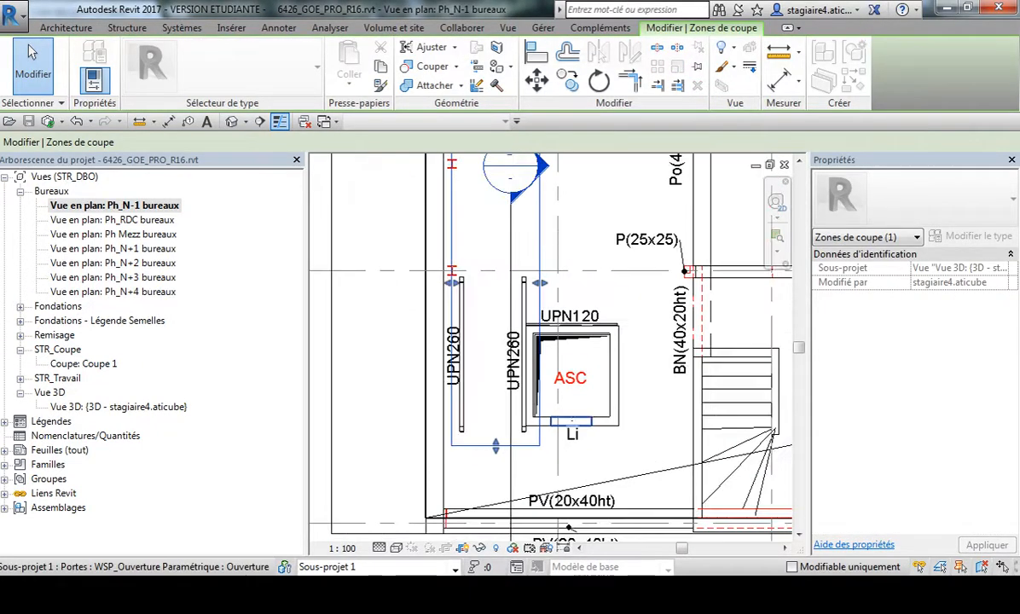
{"action": "left_click", "coordinate": [560, 491]}
{"action": "key", "text": "Escape"}
{"action": "left_click_drag", "start_coordinate": [628, 451], "coordinate": [370, 220]}
{"action": "scroll", "coordinate": [520, 284], "scroll_direction": "down", "scroll_amount": 1}
{"action": "scroll", "coordinate": [562, 497], "scroll_direction": "down", "scroll_amount": 2}
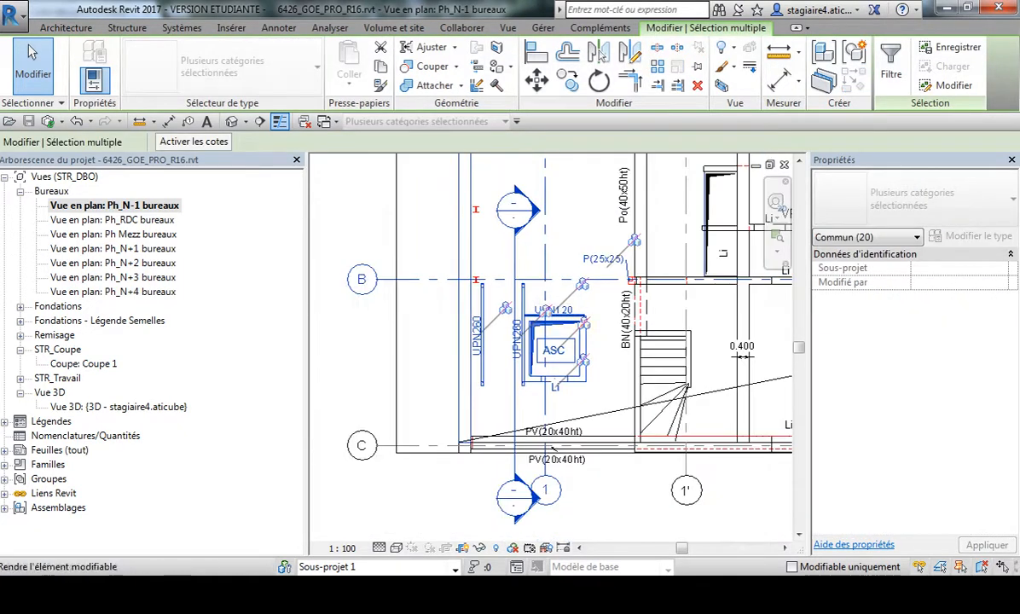
{"action": "left_click", "coordinate": [723, 86]}
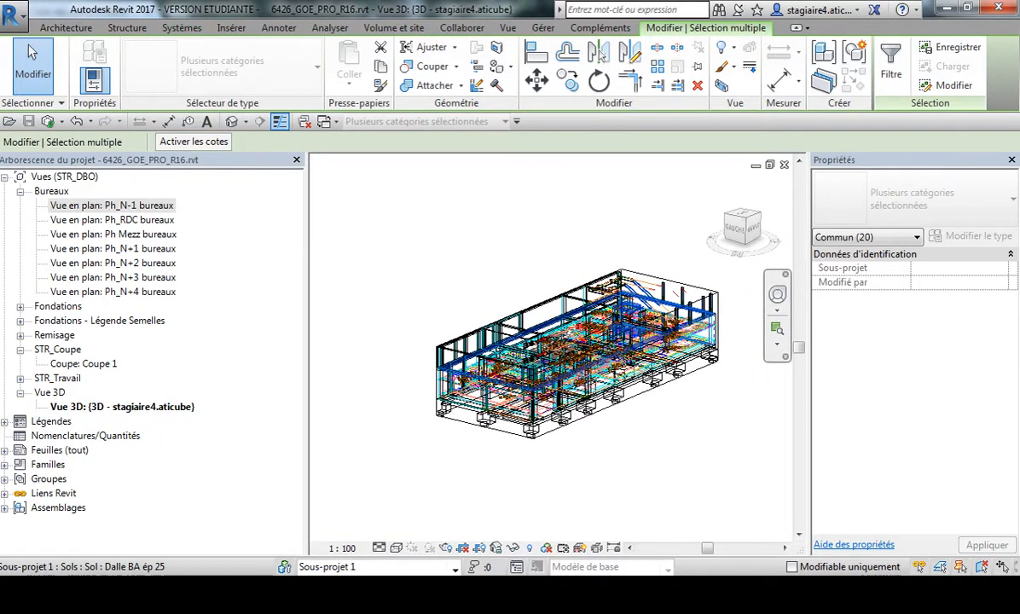
{"action": "scroll", "coordinate": [686, 309], "scroll_direction": "up", "scroll_amount": 8}
Step: From the Ph_N-1 bureaux plan, isolate only the UPN260 stringer beside the ASC shaft in 3D with Zone de sélection
{"action": "left_click", "coordinate": [112, 205]}
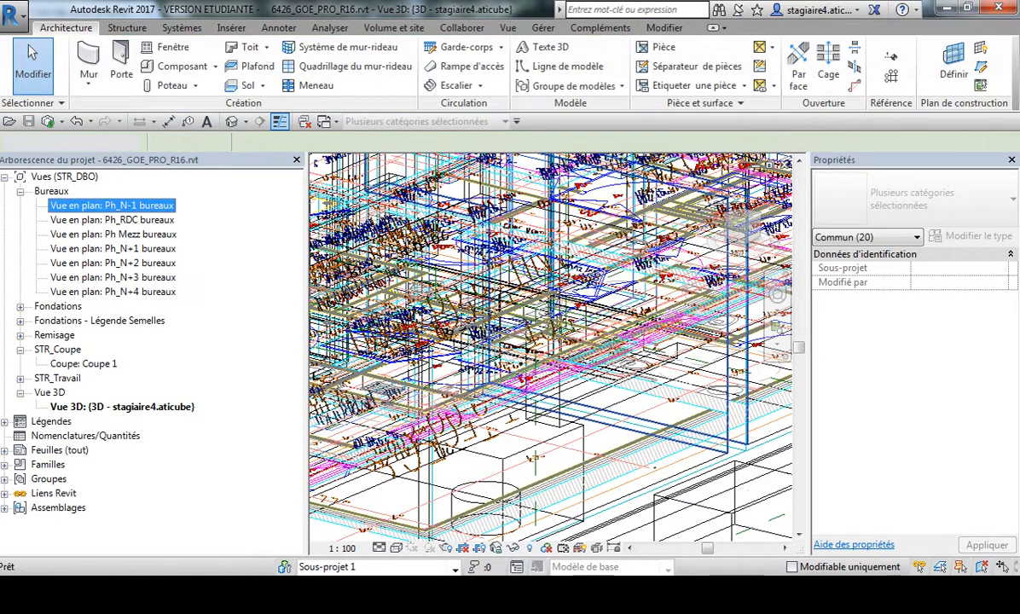
{"action": "double_click", "coordinate": [111, 205]}
{"action": "key", "text": "Escape"}
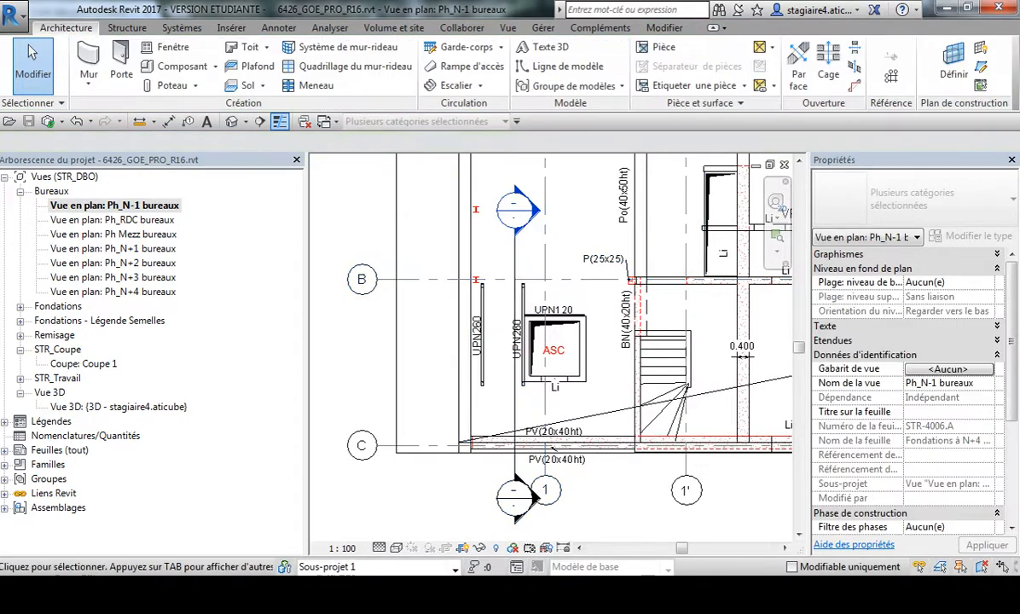
{"action": "scroll", "coordinate": [486, 373], "scroll_direction": "up", "scroll_amount": 4}
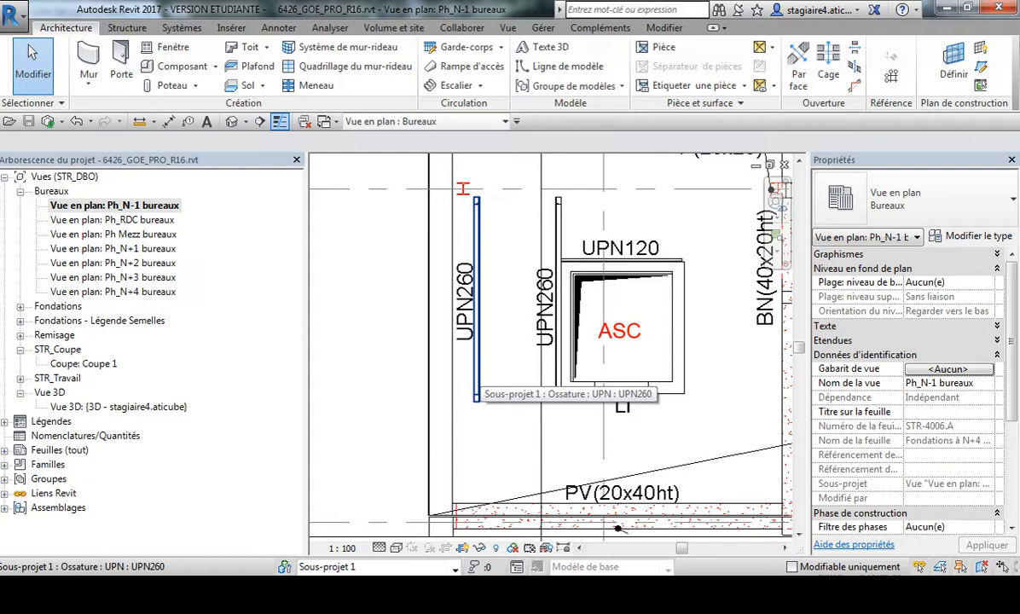
{"action": "left_click", "coordinate": [476, 382]}
{"action": "left_click", "coordinate": [558, 324]}
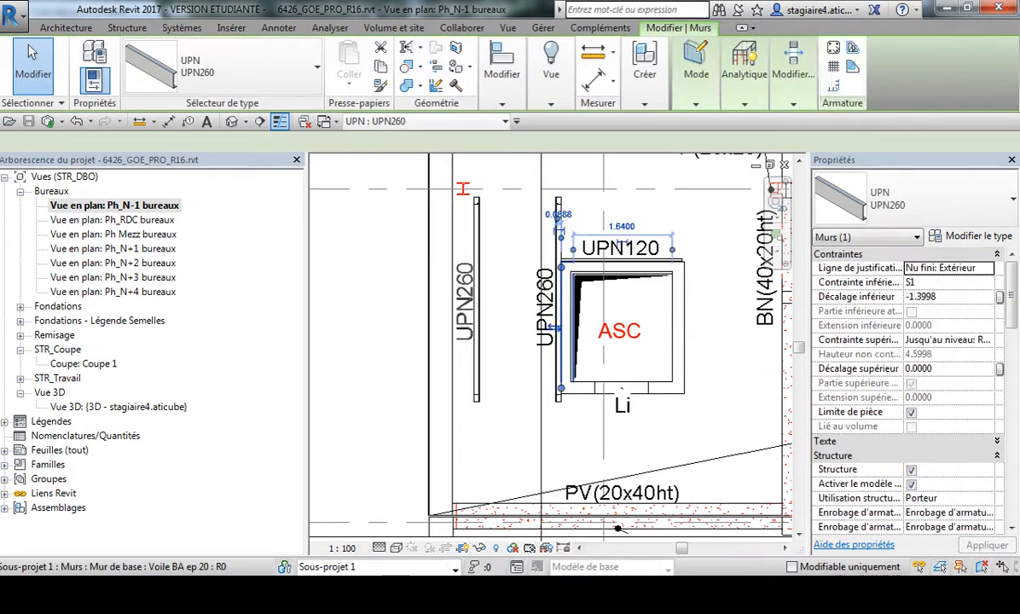
{"action": "key", "text": "Escape"}
{"action": "left_click", "coordinate": [559, 394]}
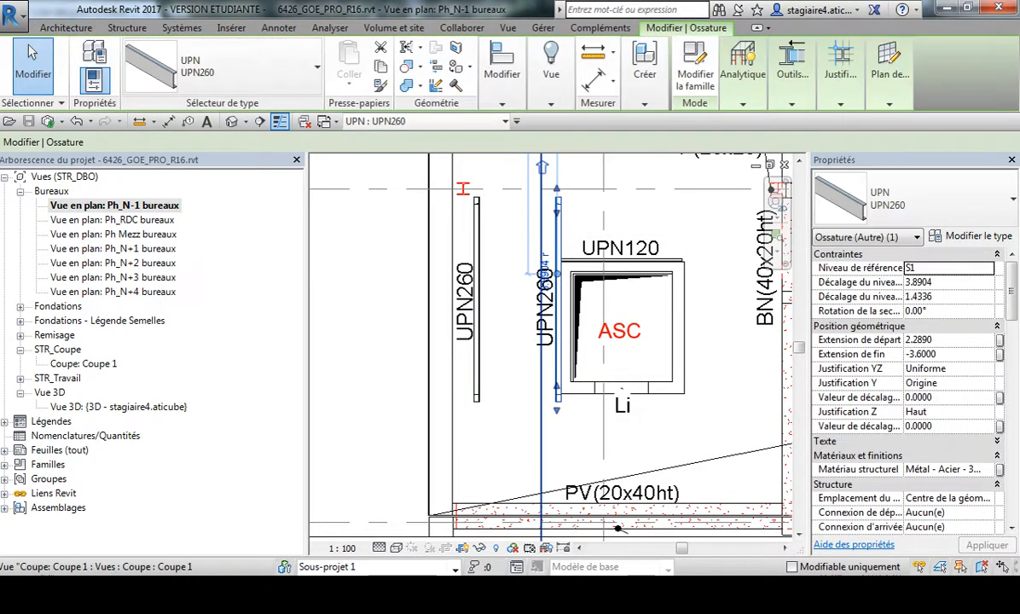
{"action": "mouse_move", "coordinate": [551, 78]}
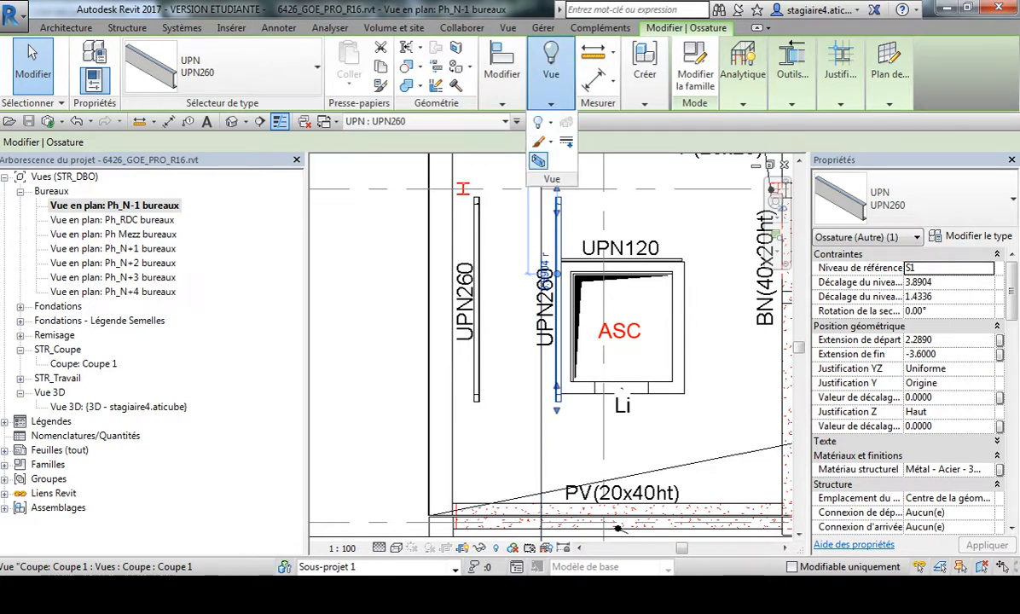
{"action": "left_click", "coordinate": [538, 161]}
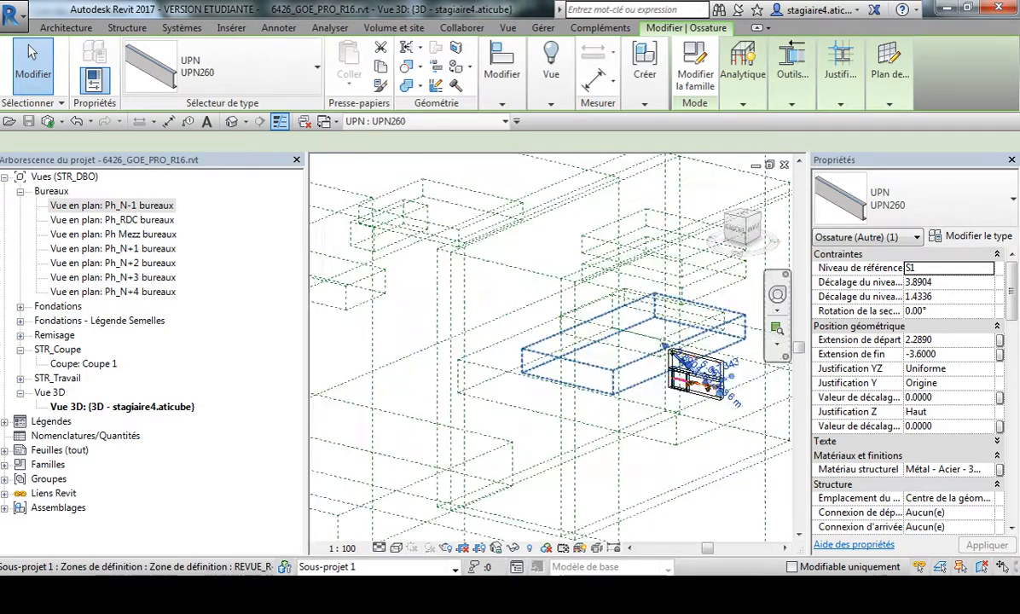
Step: Widen the 3D section box on both long sides to take in the ASC shaft, both UPN260 stringers and the neighbouring posts
{"action": "scroll", "coordinate": [605, 368], "scroll_direction": "up", "scroll_amount": 1}
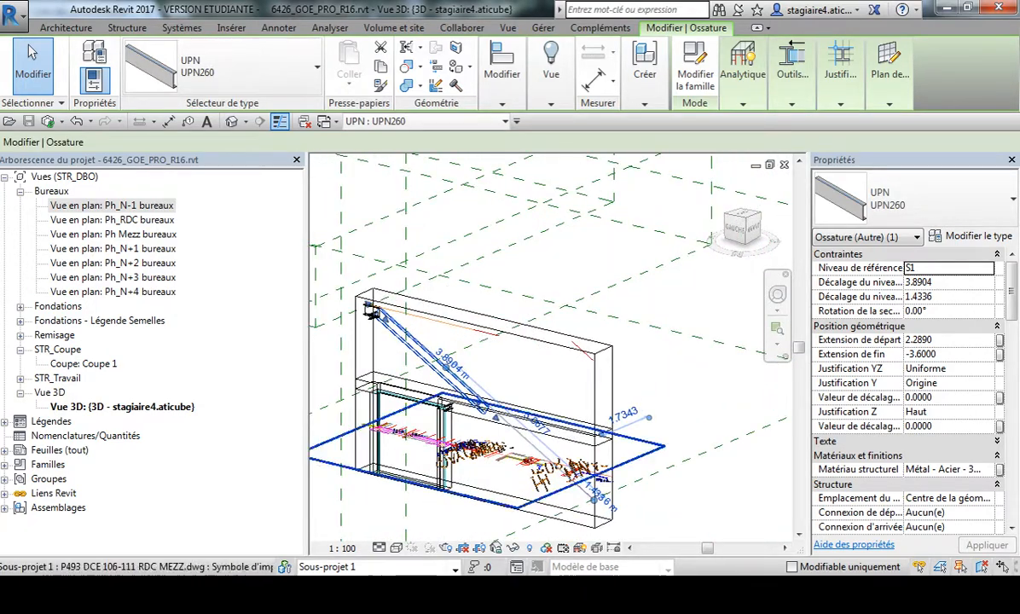
{"action": "left_click", "coordinate": [611, 381]}
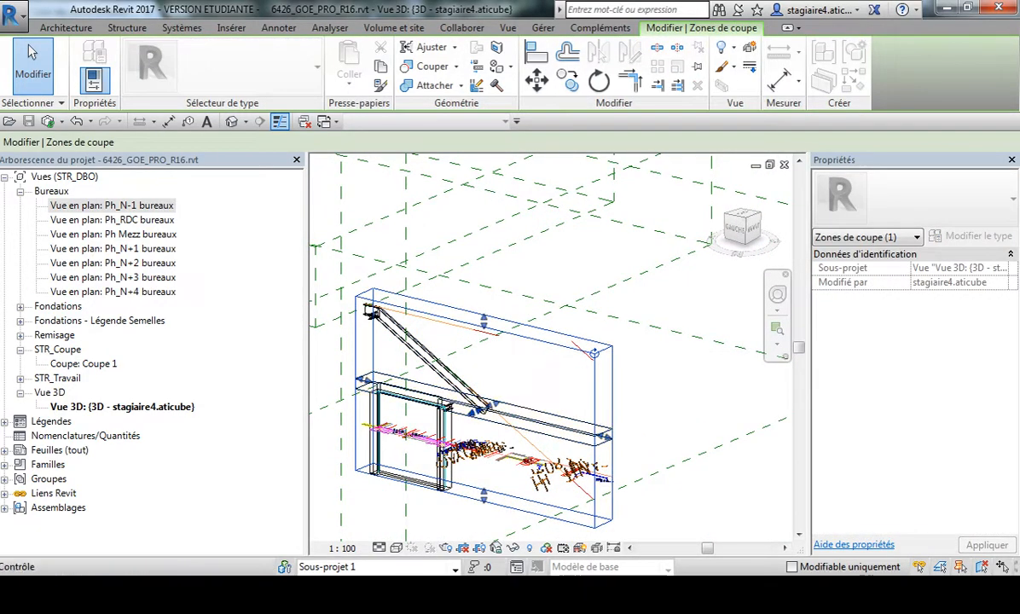
{"action": "left_click_drag", "start_coordinate": [365, 377], "coordinate": [322, 393]}
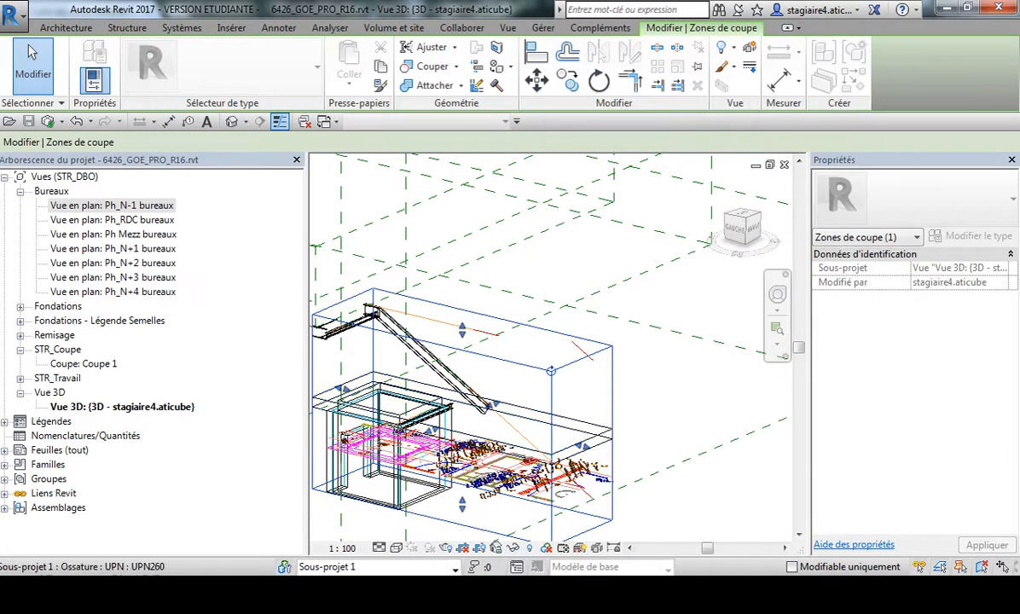
{"action": "middle_click_drag", "start_coordinate": [494, 443], "coordinate": [332, 438], "text": "shift"}
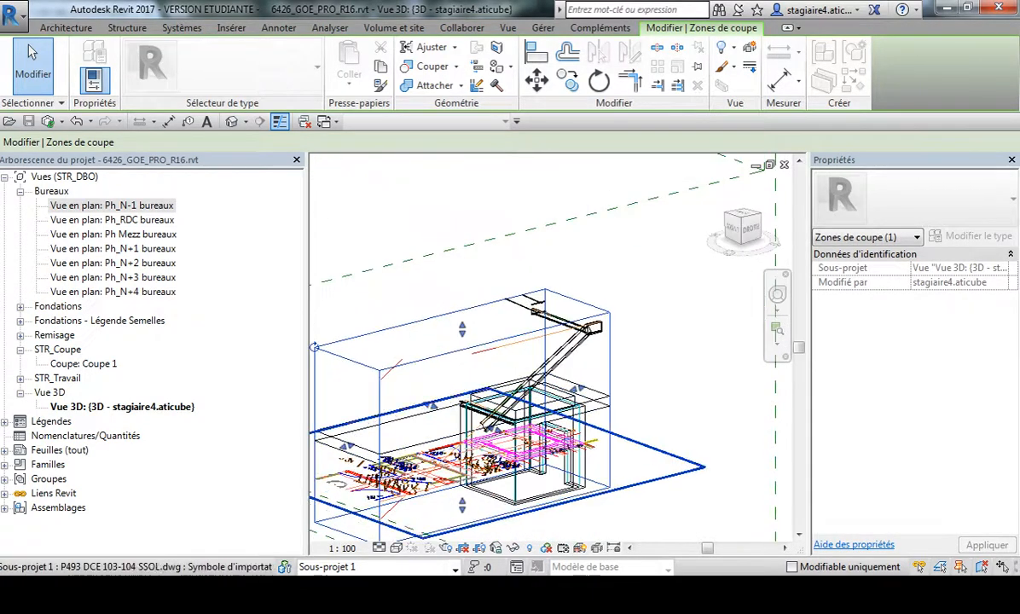
{"action": "left_click_drag", "start_coordinate": [492, 429], "coordinate": [512, 437]}
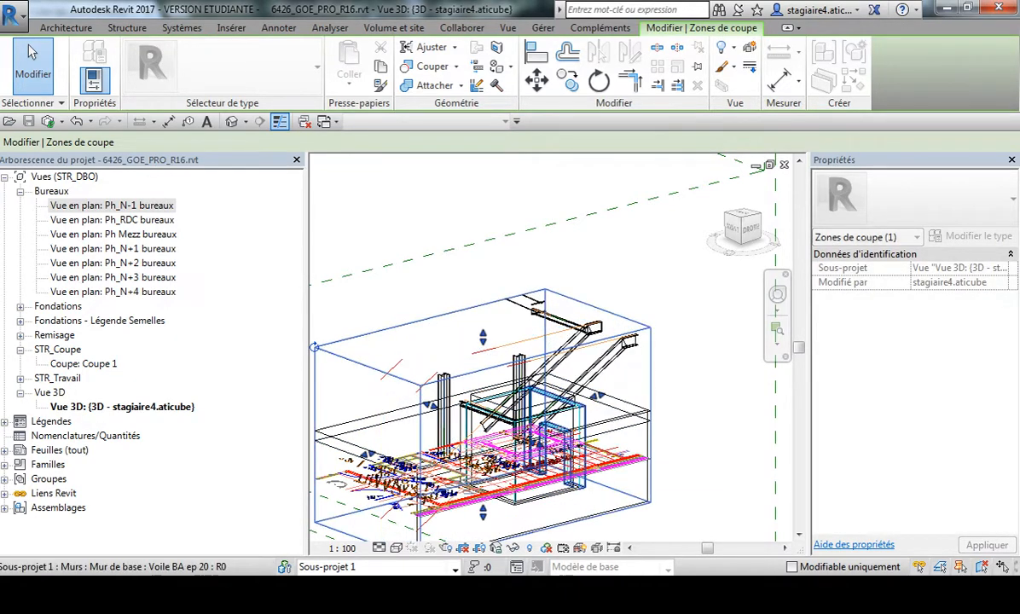
{"action": "scroll", "coordinate": [499, 448], "scroll_direction": "down", "scroll_amount": 1}
{"action": "middle_click_drag", "start_coordinate": [360, 481], "coordinate": [281, 491], "text": "shift"}
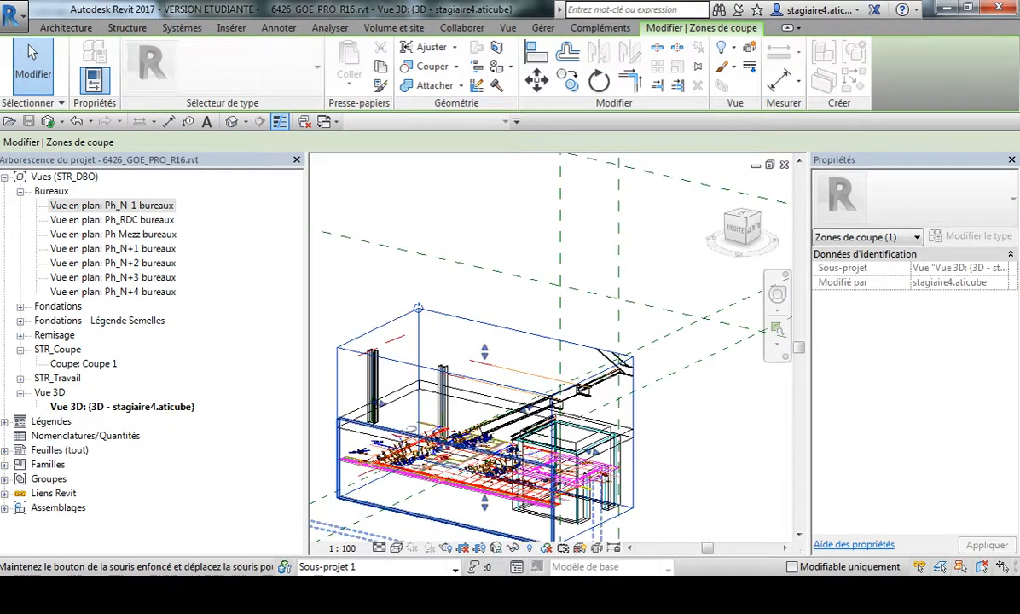
{"action": "middle_click_drag", "start_coordinate": [599, 469], "coordinate": [435, 470], "text": "shift"}
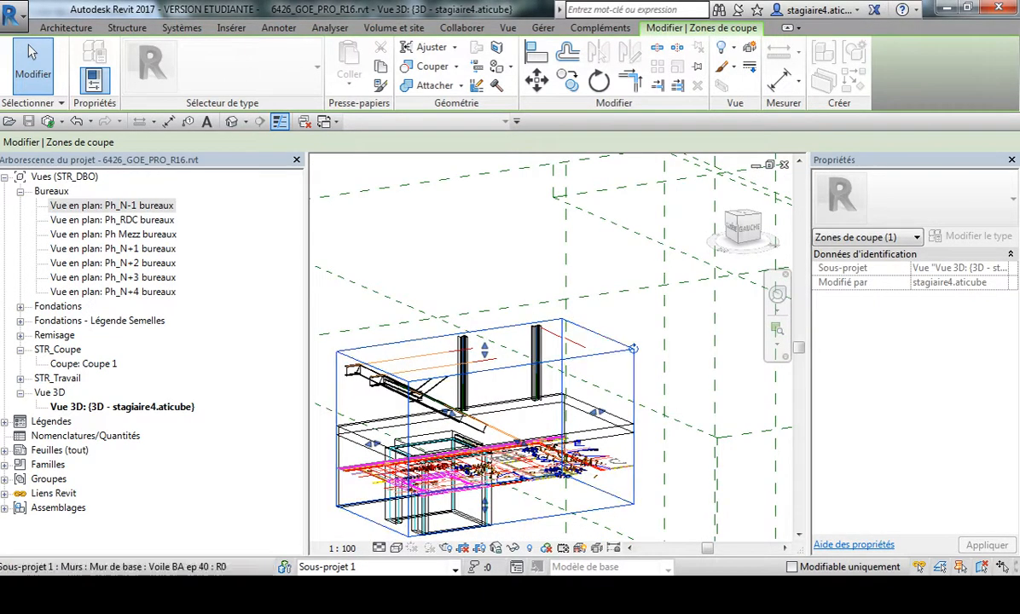